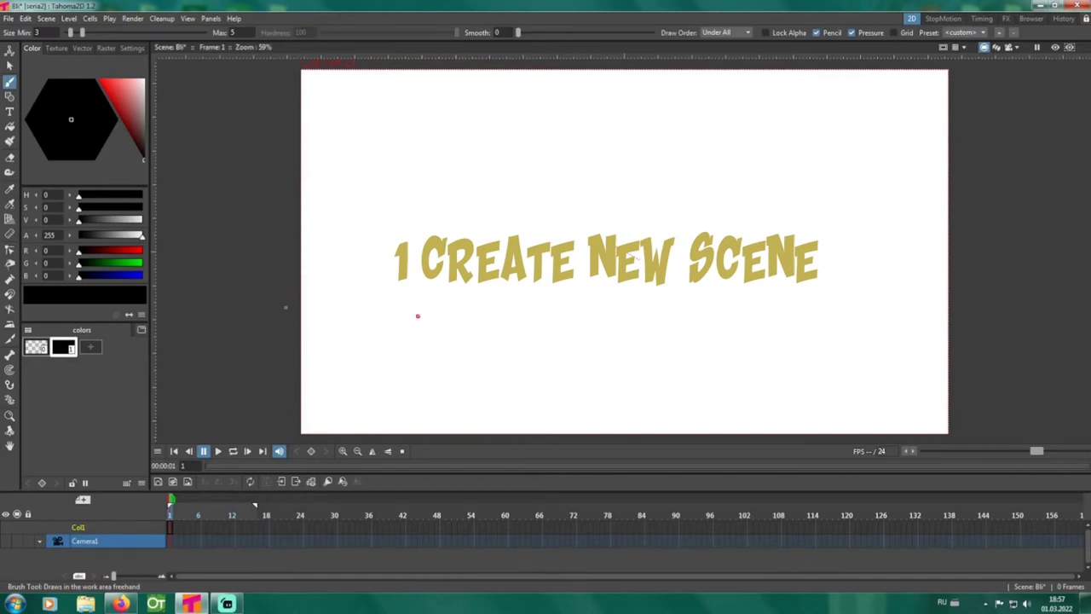
Step: Fill the entire first frame on Col1 and set the fill colour to a muted blue-grey, RGB 75, 91, 96
left_click(418, 316)
key("f")
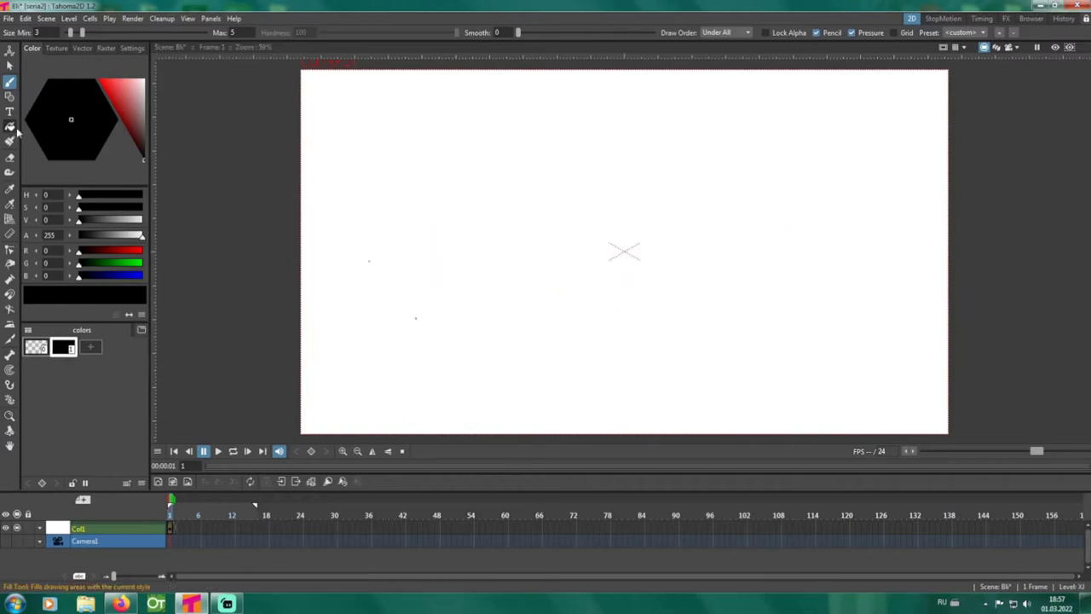
left_click(509, 199)
scroll(514, 201, "down", 1)
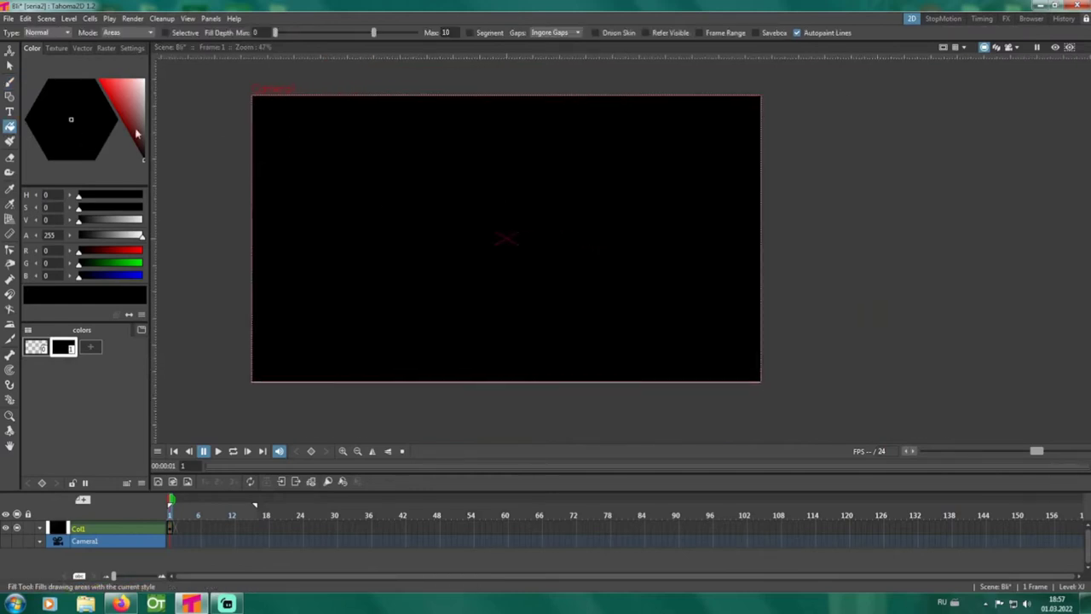
left_click(62, 128)
left_click(58, 122)
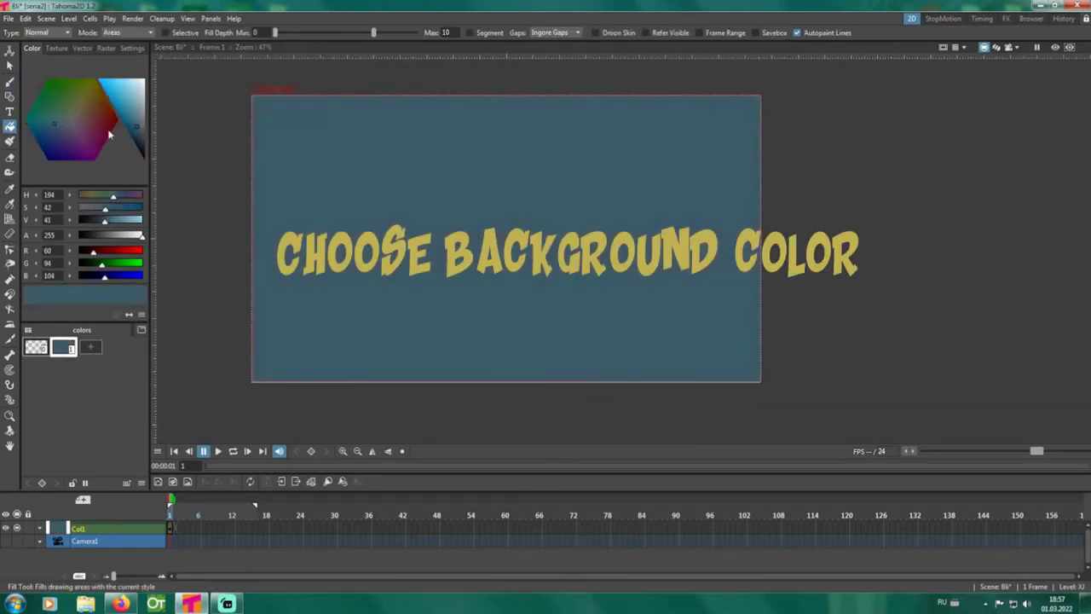
left_click(141, 132)
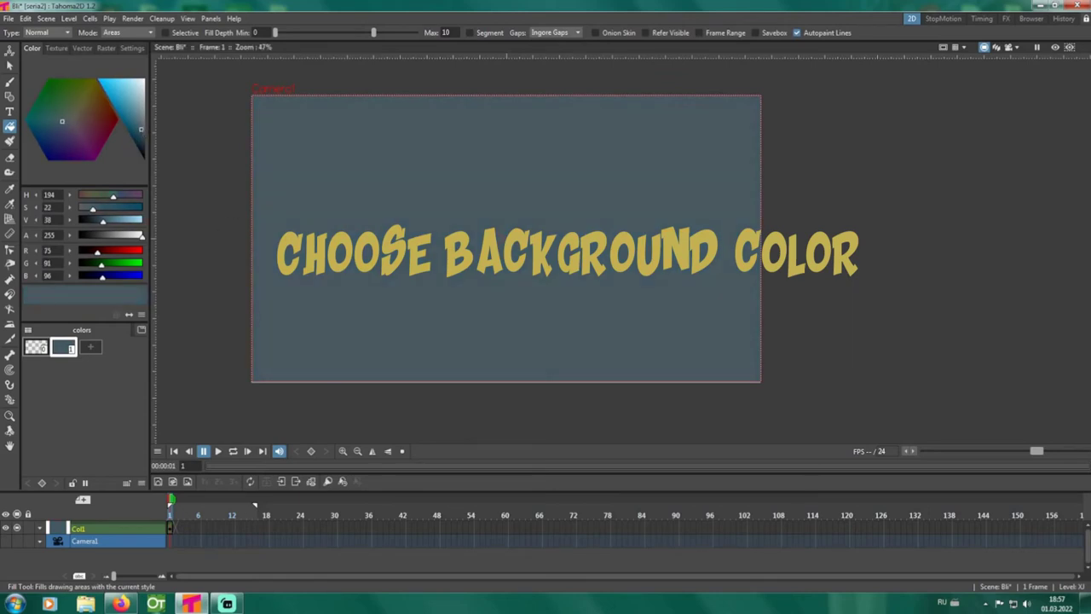
Step: Extend the background drawing to frame 16 and add a new Smart Raster level, 1920 × 1080 px, for the candle
left_click_drag(170, 529, 261, 528)
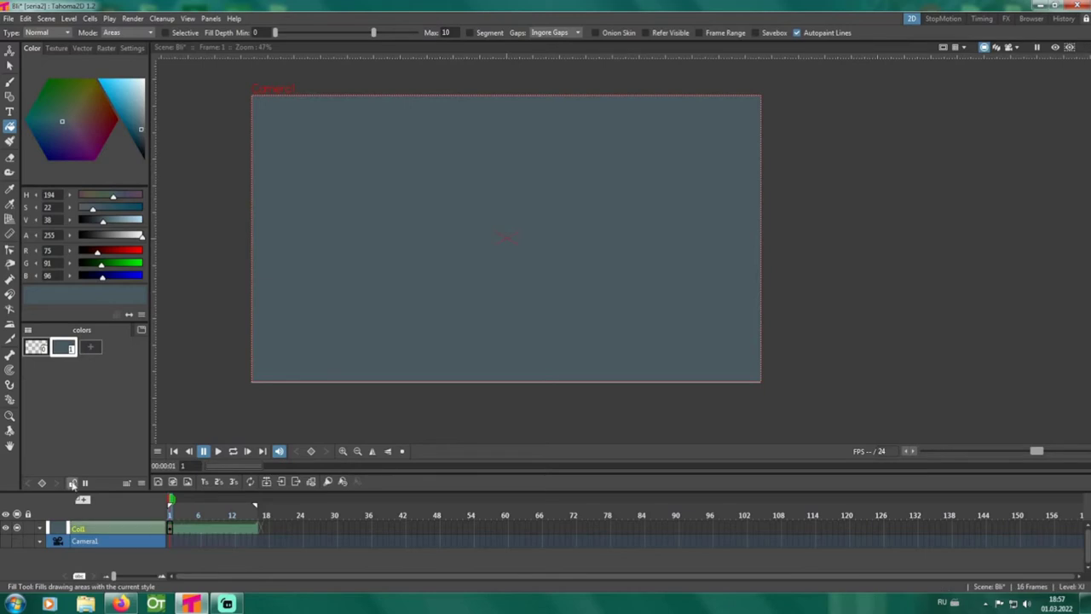
left_click(173, 482)
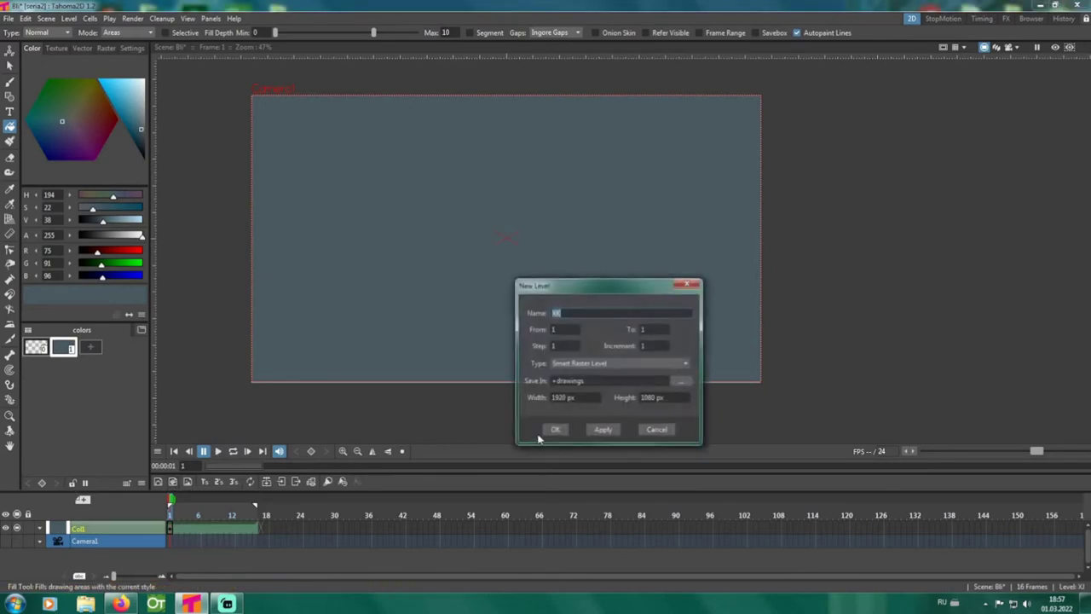
left_click(555, 414)
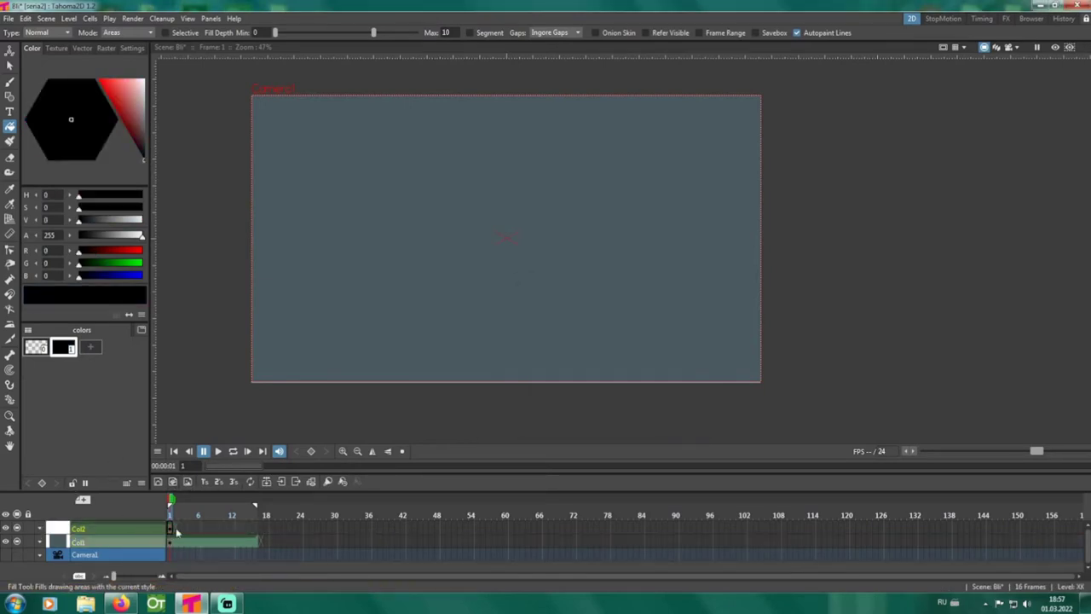
Step: Draw the candle's two vertical sides in black with the Brush, rising from the bottom edge of the camera frame
scroll(317, 298, "up", 1)
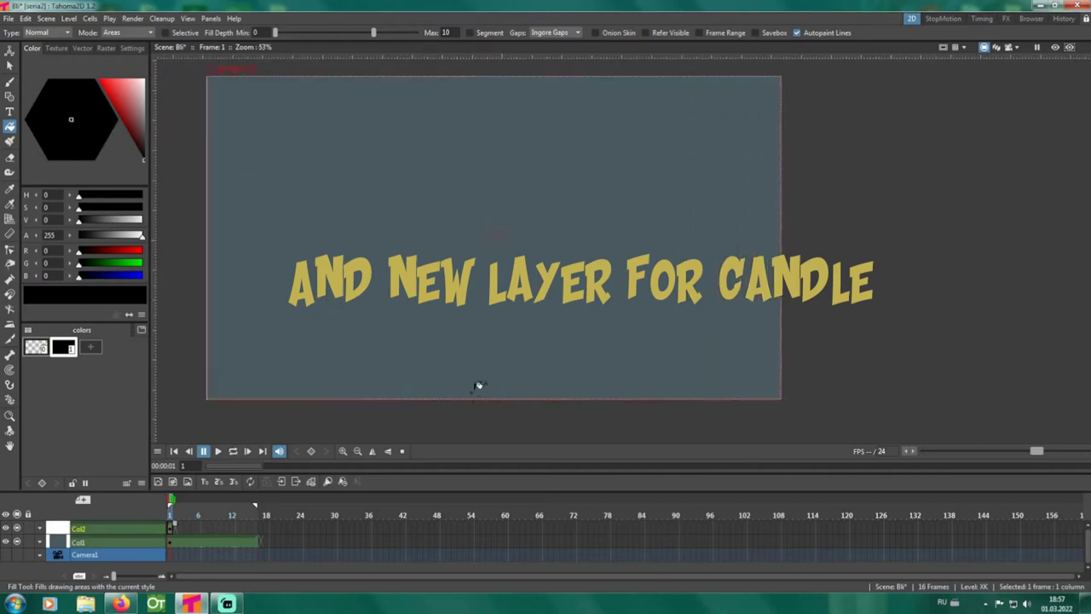
key("b")
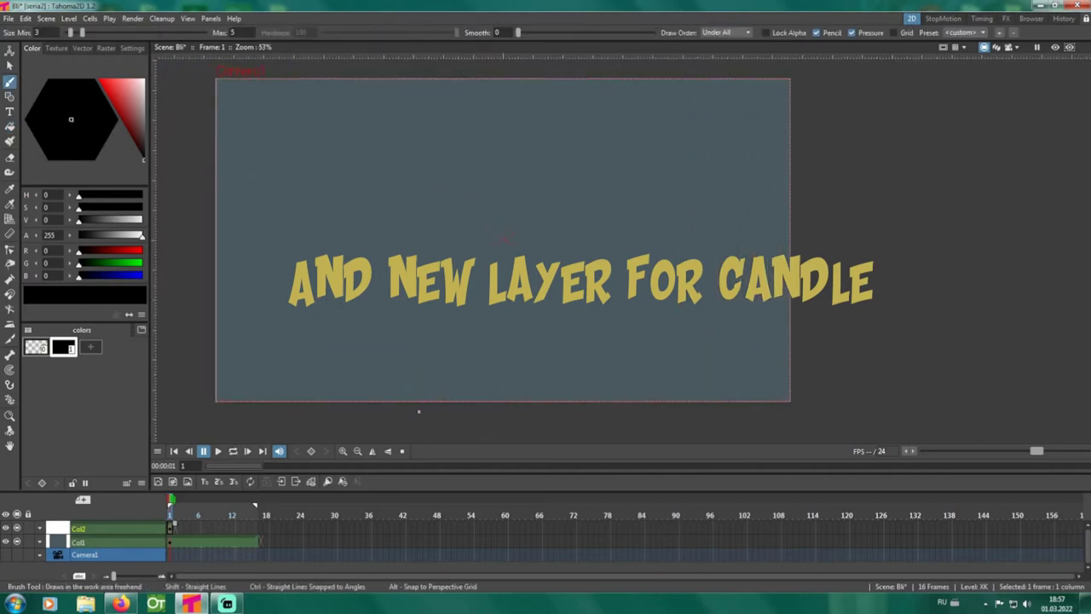
left_click_drag(419, 365, 419, 309)
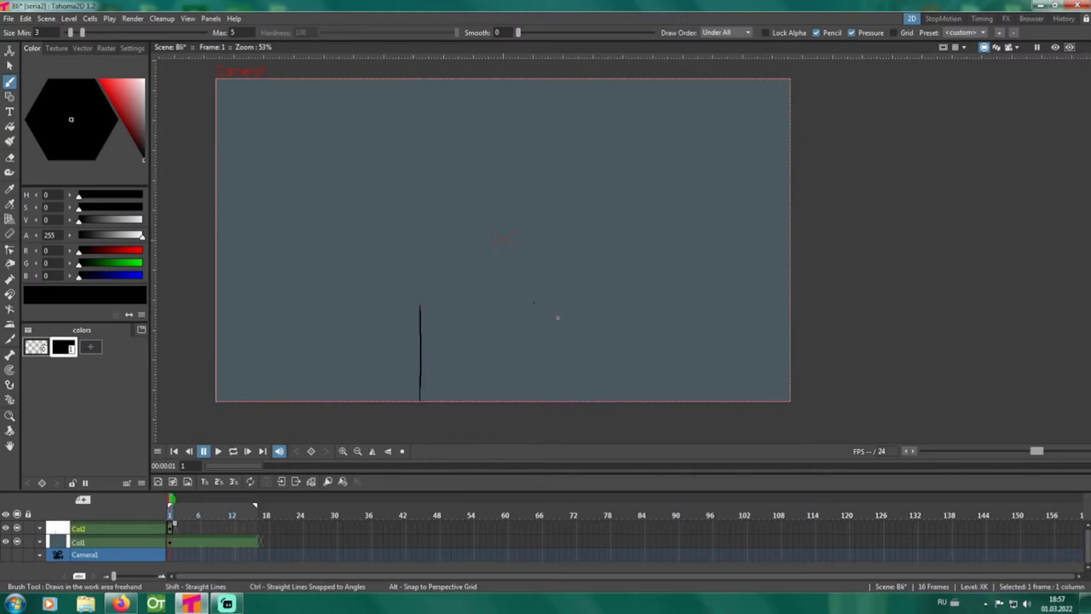
left_click_drag(534, 337, 535, 394)
Step: Draw wax drips along both candle sides and erase the side line inside the right-hand drip
scroll(372, 389, "up", 2)
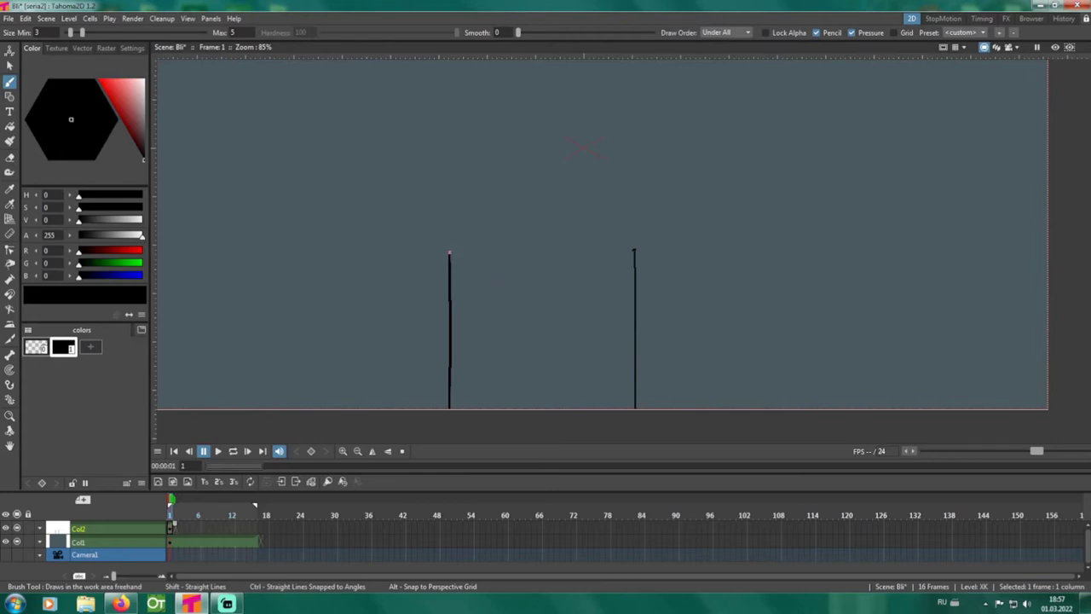
mouse_move(450, 254)
left_mouse_down()
mouse_move(437, 345)
mouse_move(449, 350)
left_mouse_up()
left_click_drag(619, 269, 636, 366)
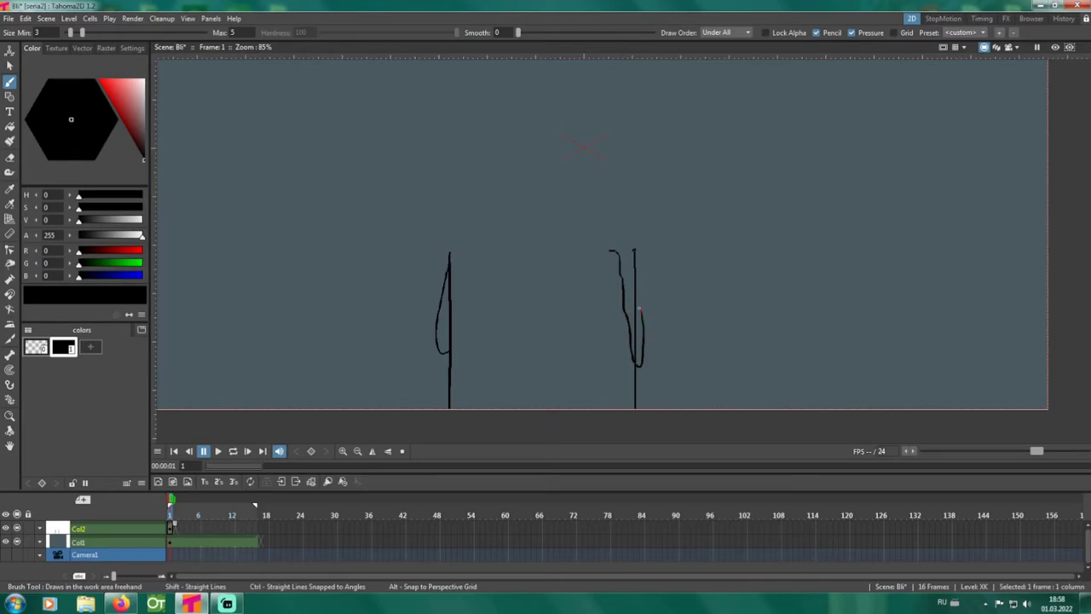
mouse_move(634, 286)
left_mouse_down()
mouse_move(633, 247)
mouse_move(607, 248)
left_mouse_up()
key("a")
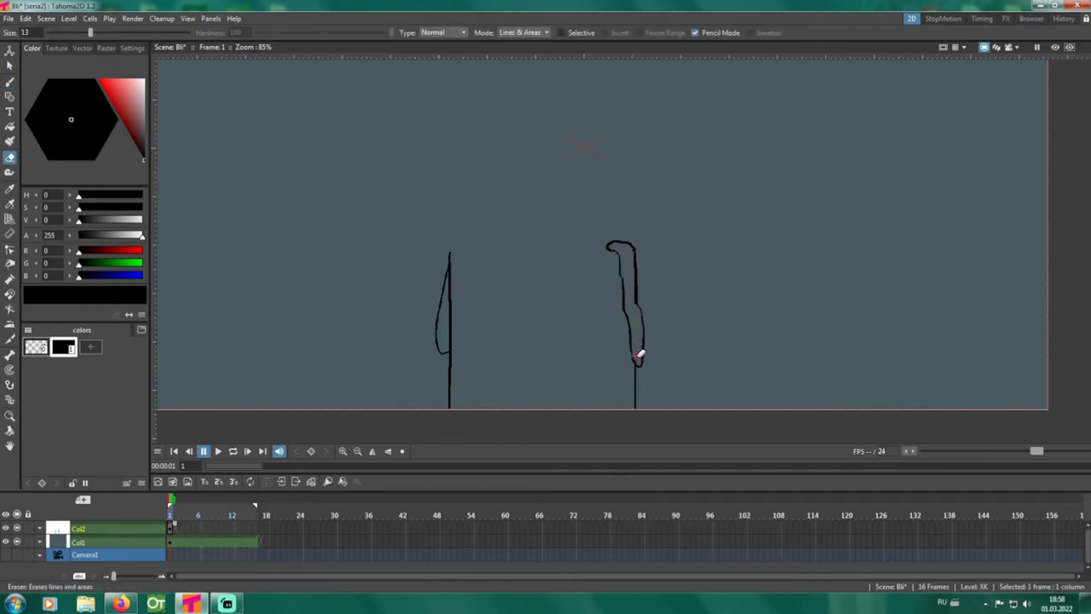
left_click_drag(638, 358, 633, 247)
key("b")
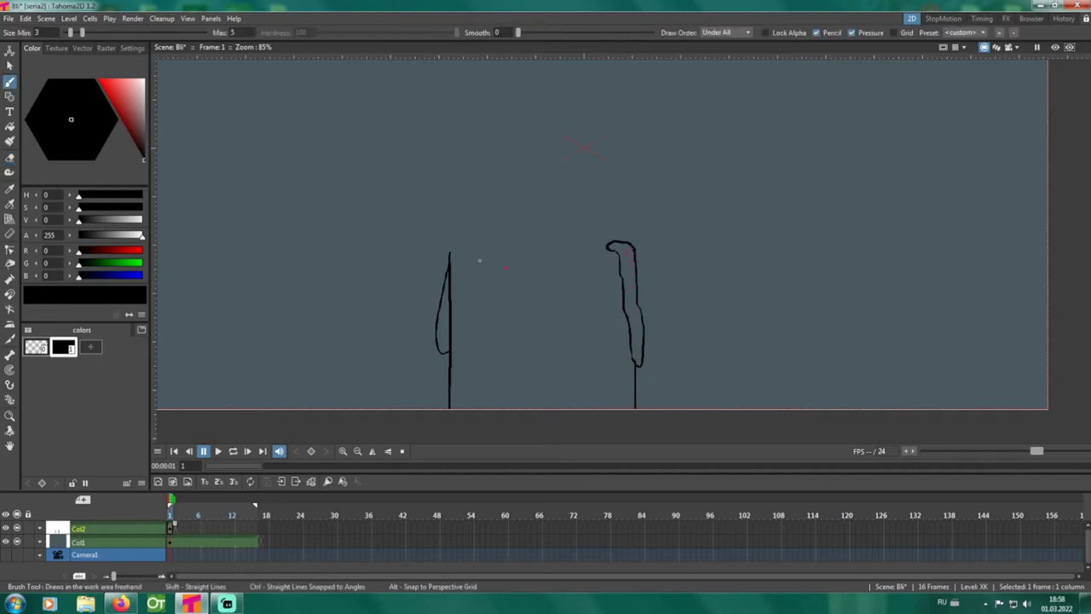
mouse_move(451, 254)
left_mouse_down()
mouse_move(532, 273)
mouse_move(607, 251)
left_mouse_up()
key("ctrl+z")
key("ctrl+z")
Step: Draw the candle's curved front and back rims with a wax drip hanging from the middle of the front rim
left_click_drag(466, 250, 479, 255)
left_click_drag(559, 275, 560, 290)
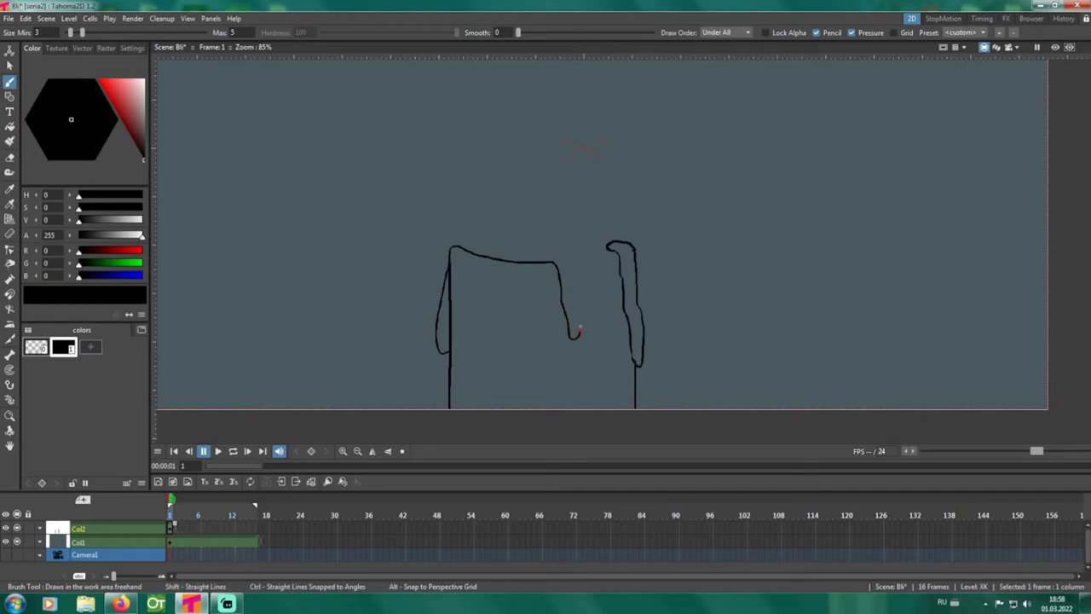
left_click_drag(569, 300, 569, 289)
left_click_drag(562, 262, 573, 262)
left_click_drag(467, 248, 560, 252)
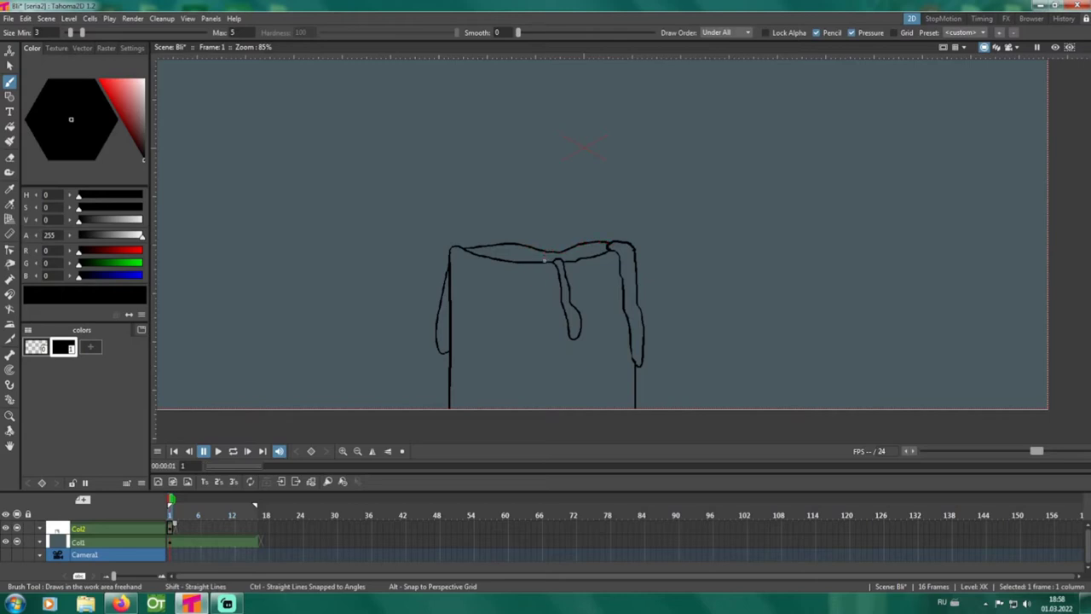
Step: Draw the wick rising from the candle's top and add short wax detail lines on the candle body
left_click_drag(546, 238, 546, 201)
mouse_move(500, 323)
left_mouse_down()
mouse_move(495, 392)
mouse_move(503, 379)
mouse_move(510, 409)
left_mouse_up()
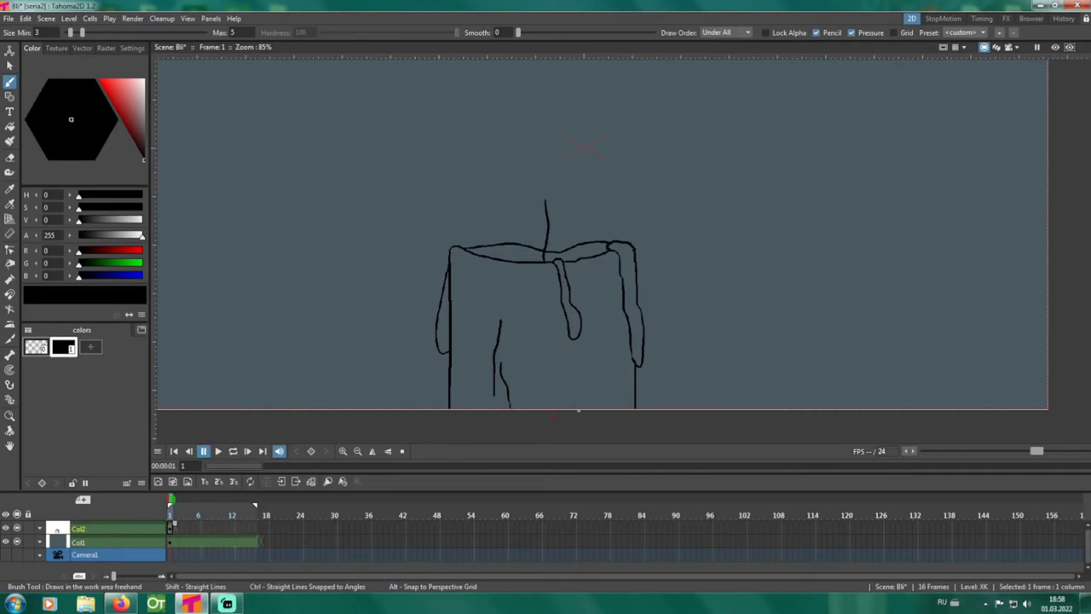
left_click_drag(601, 373, 612, 426)
left_click_drag(613, 385, 617, 408)
left_click_drag(459, 311, 474, 285)
Step: Extend the candle drawing to frame 16 and add a new Smart Raster level, 1920 × 1080 px, for the flame
scroll(497, 267, "down", 3)
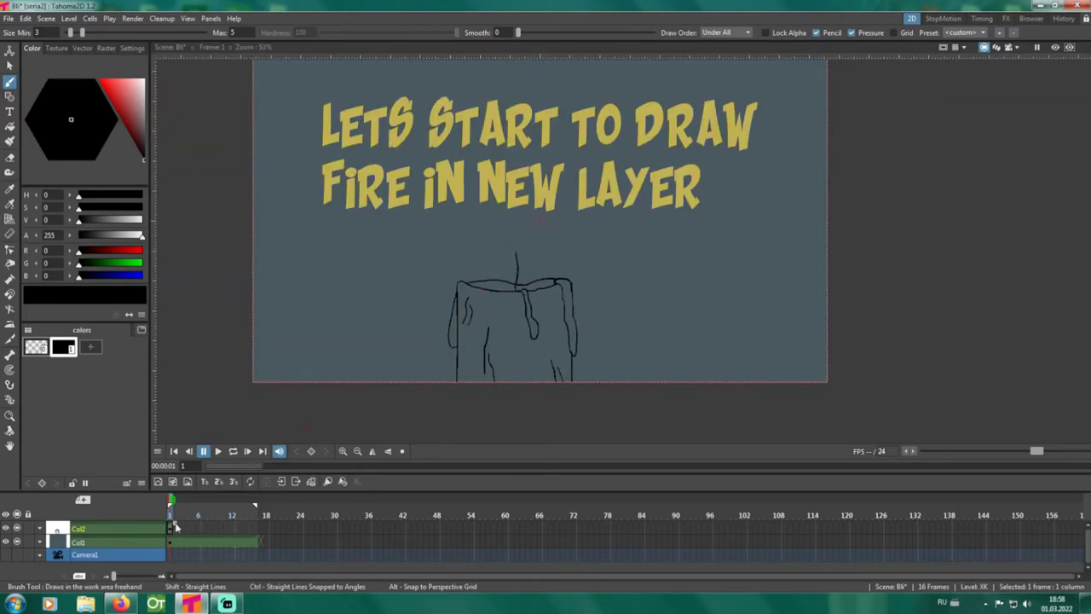
left_click_drag(174, 524, 262, 534)
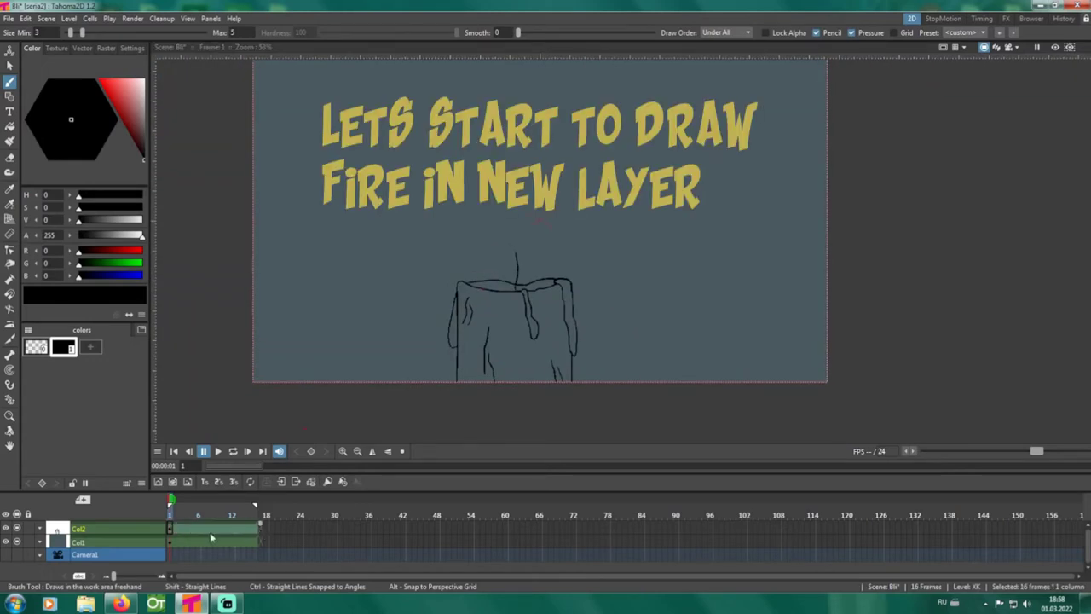
left_click(172, 482)
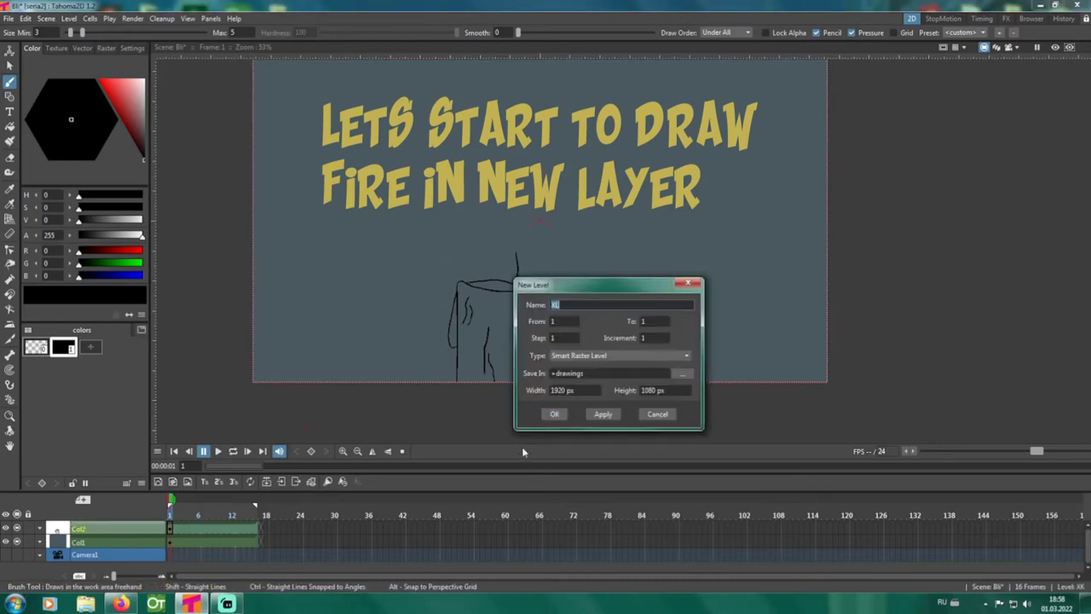
left_click(554, 414)
Step: Draw a forked flame outline around the wick on frame 1, with a small detached flame above its tip
mouse_move(386, 289)
left_mouse_down()
mouse_move(267, 344)
mouse_move(414, 383)
left_mouse_up()
scroll(514, 338, "up", 3)
left_click_drag(502, 340, 458, 307)
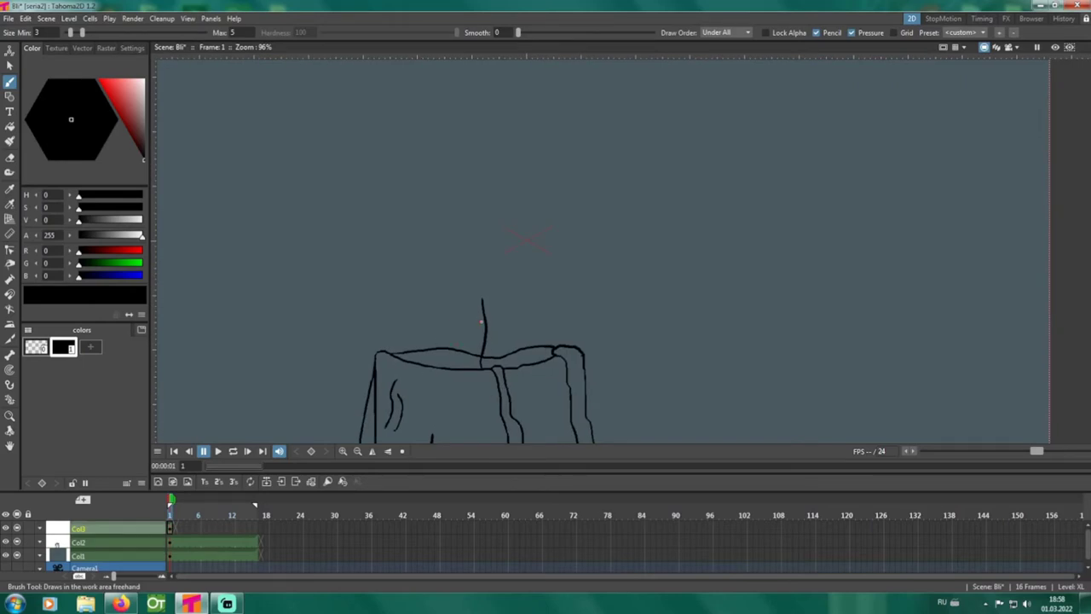
mouse_move(450, 307)
left_mouse_down()
mouse_move(446, 247)
mouse_move(481, 171)
mouse_move(492, 193)
mouse_move(491, 260)
mouse_move(502, 234)
mouse_move(515, 262)
mouse_move(482, 321)
left_mouse_up()
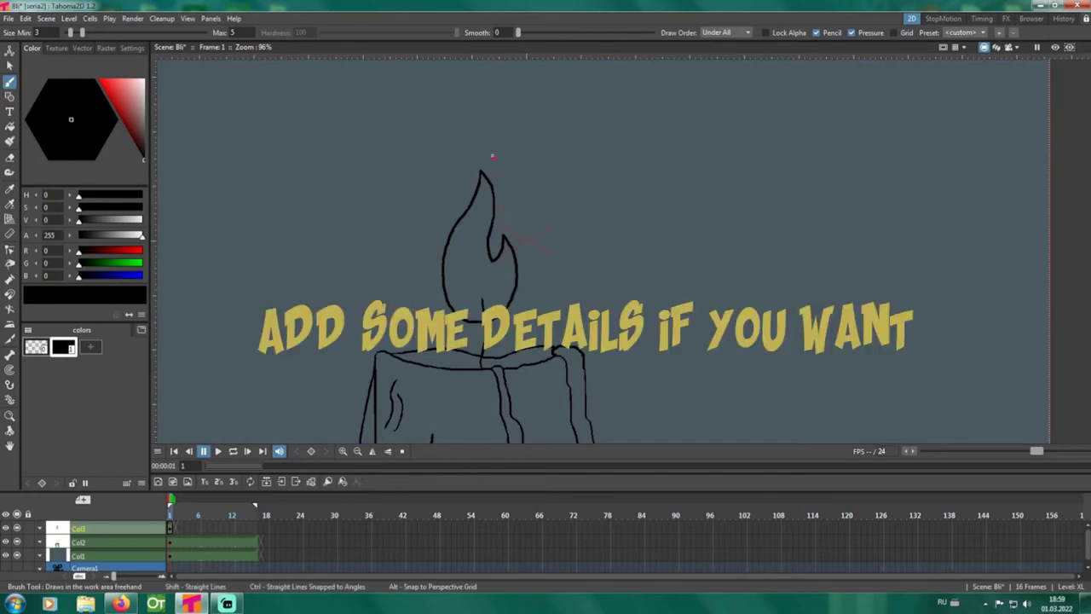
mouse_move(492, 156)
left_mouse_down()
mouse_move(484, 136)
mouse_move(492, 88)
mouse_move(500, 173)
mouse_move(493, 156)
left_mouse_up()
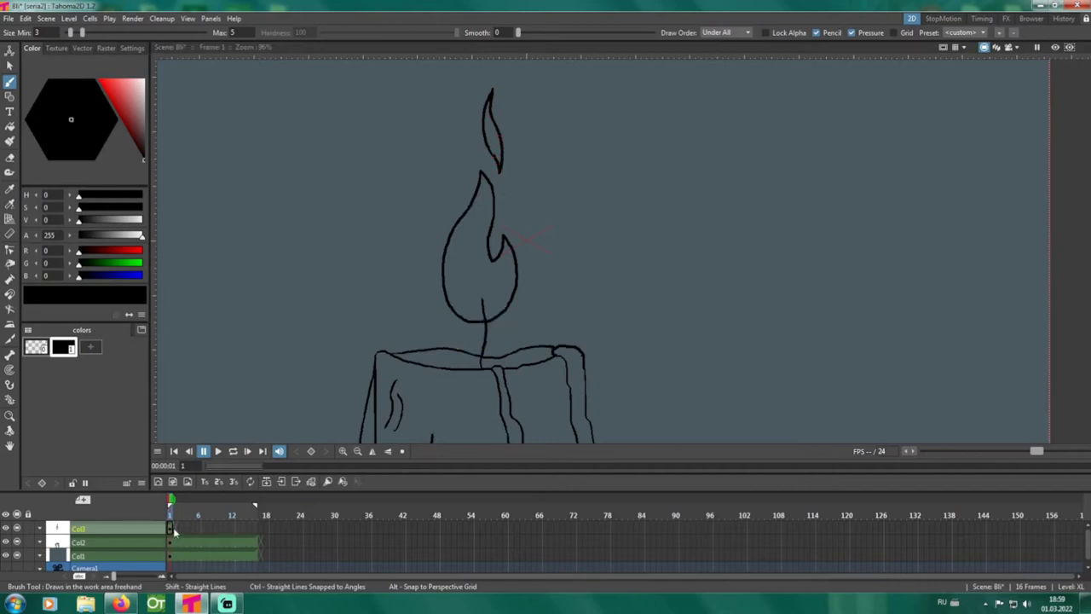
Step: Go to frame 2 of Col3, show frame 1 as onion skin, and begin a flame outline forked in the opposite direction
left_click(175, 530)
left_click(170, 501)
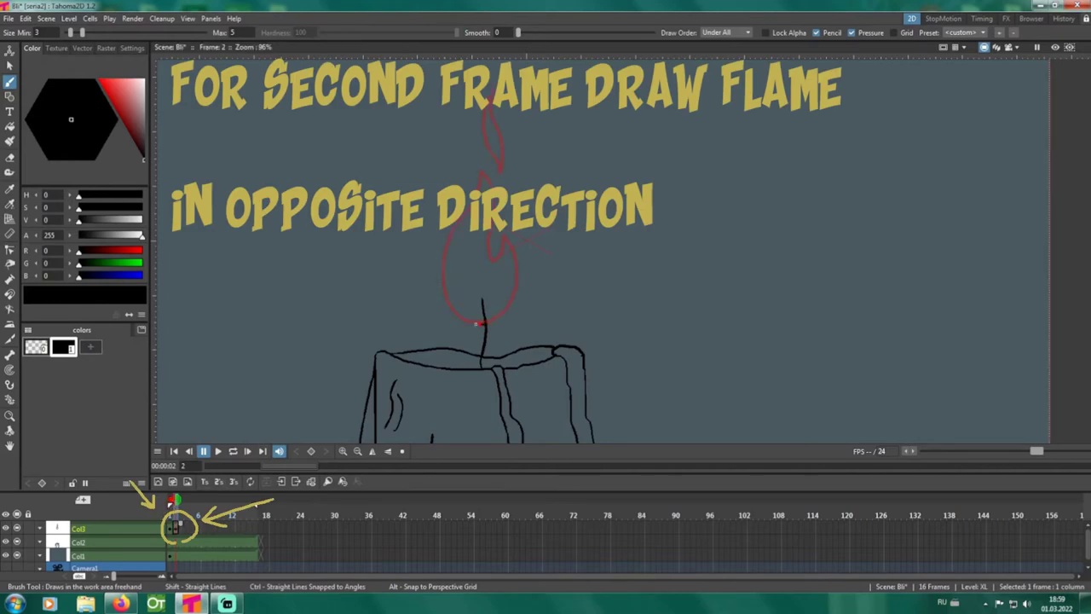
mouse_move(459, 315)
left_mouse_down()
mouse_move(457, 225)
mouse_move(474, 242)
mouse_move(482, 235)
mouse_move(515, 163)
left_mouse_up()
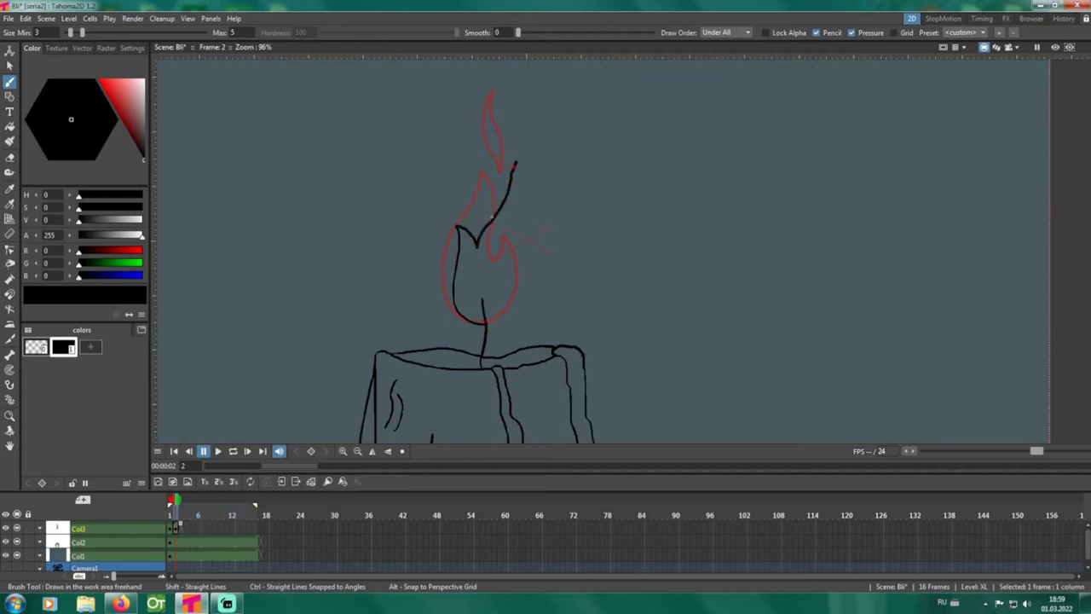
Step: Set the eraser size to 17 and erase the long upper-right stroke of the frame 2 flame
key("a")
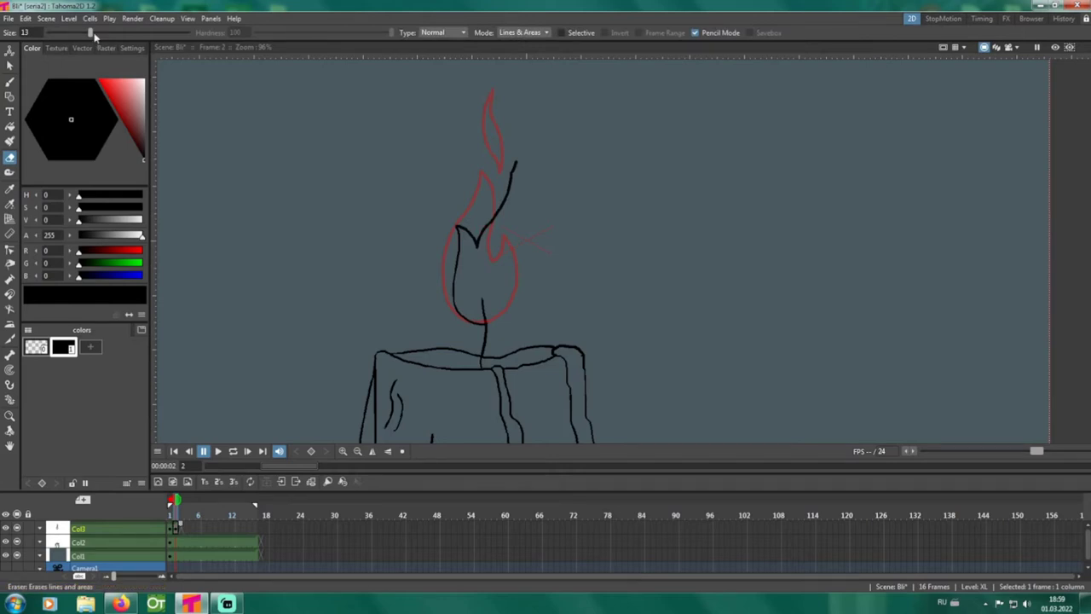
left_click_drag(94, 33, 103, 33)
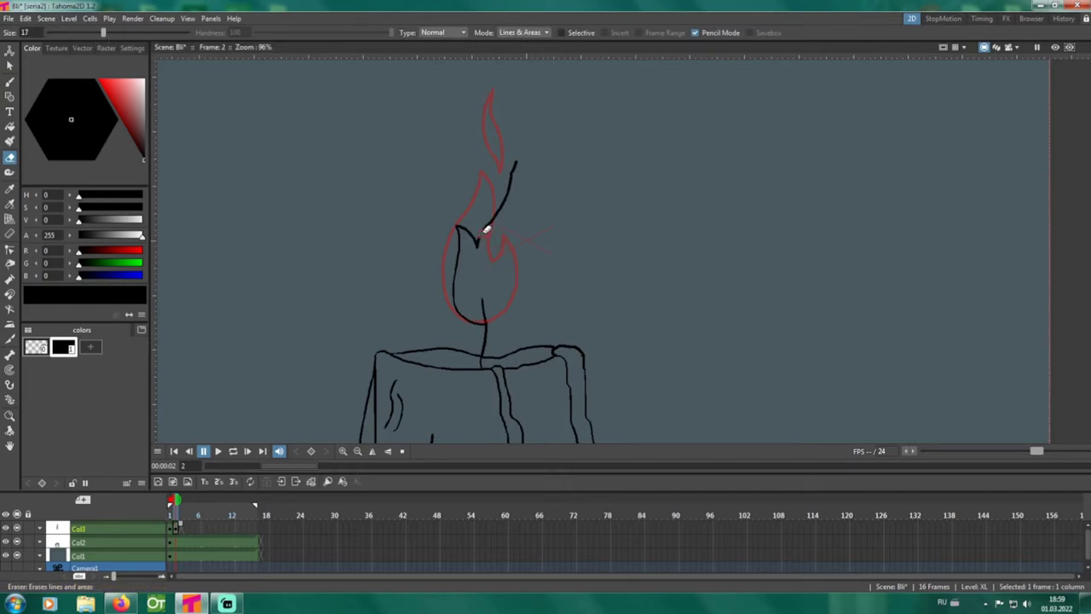
left_click_drag(486, 229, 520, 154)
Step: Complete the frame 2 flame with a tall tip and rounded right side, and add a small detached flame at its upper left
key("b")
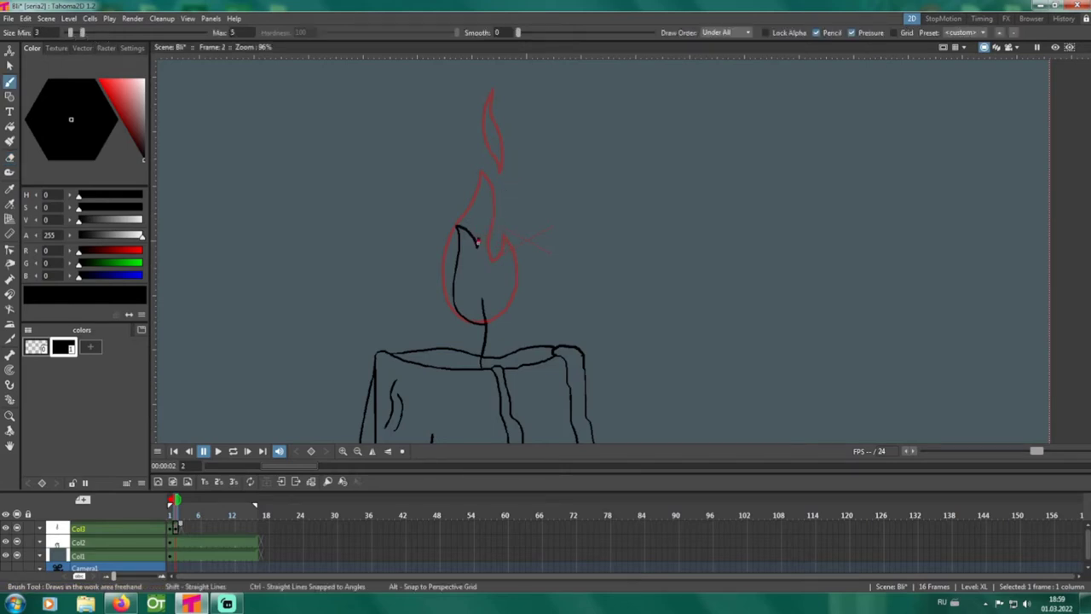
mouse_move(477, 242)
left_mouse_down()
mouse_move(472, 193)
mouse_move(490, 160)
mouse_move(487, 192)
mouse_move(521, 270)
mouse_move(486, 322)
left_mouse_up()
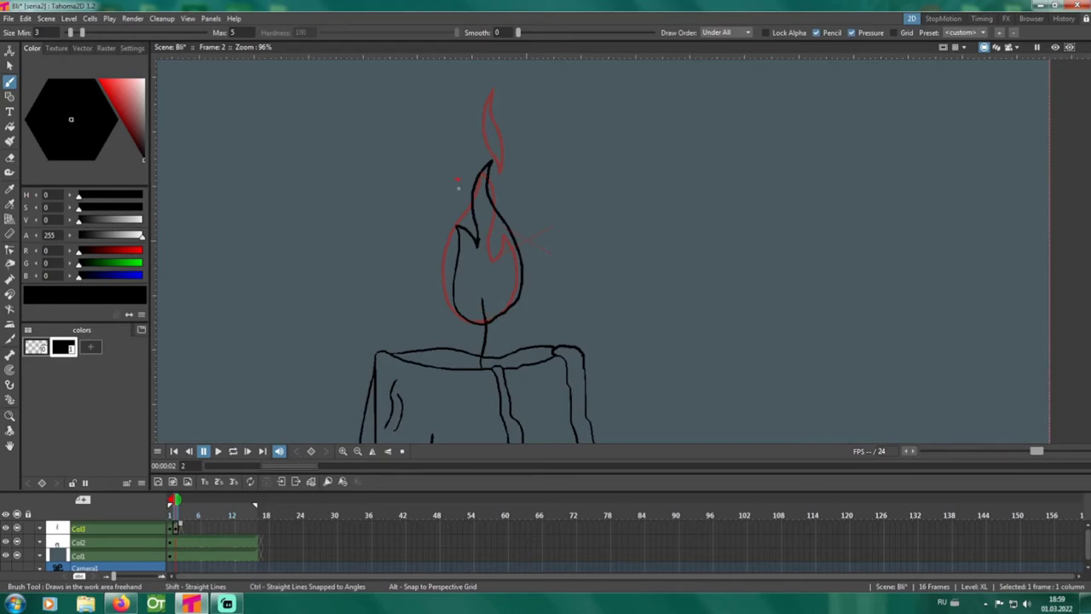
mouse_move(457, 205)
left_mouse_down()
mouse_move(465, 148)
mouse_move(460, 208)
left_mouse_up()
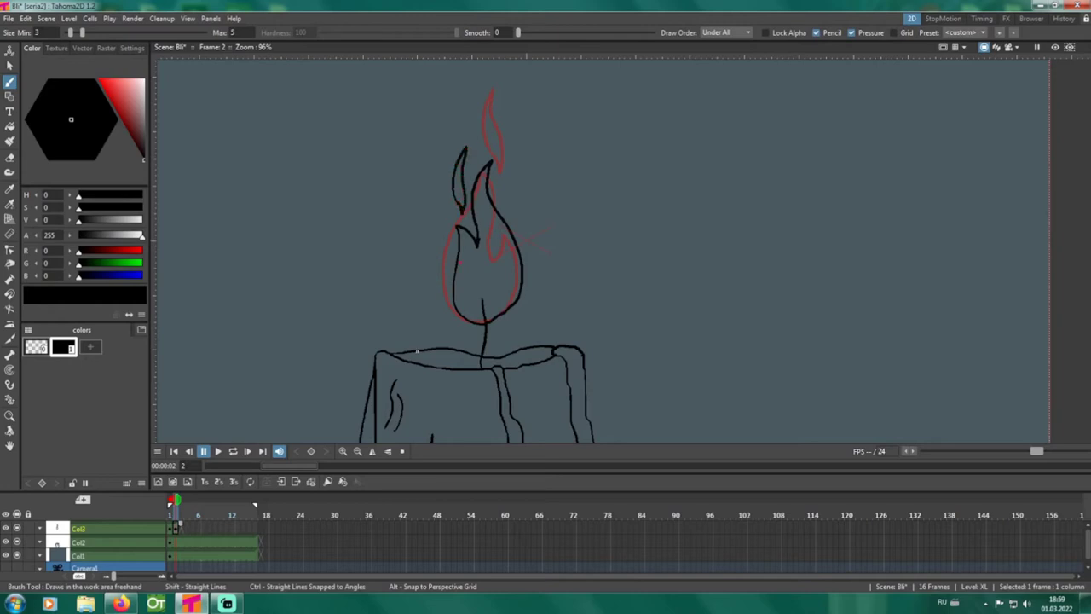
Step: Move the second flame drawing to frame 3, create a blank drawing on frame 2, and show both neighbouring frames as onion skin
left_click(174, 528)
left_click(178, 529)
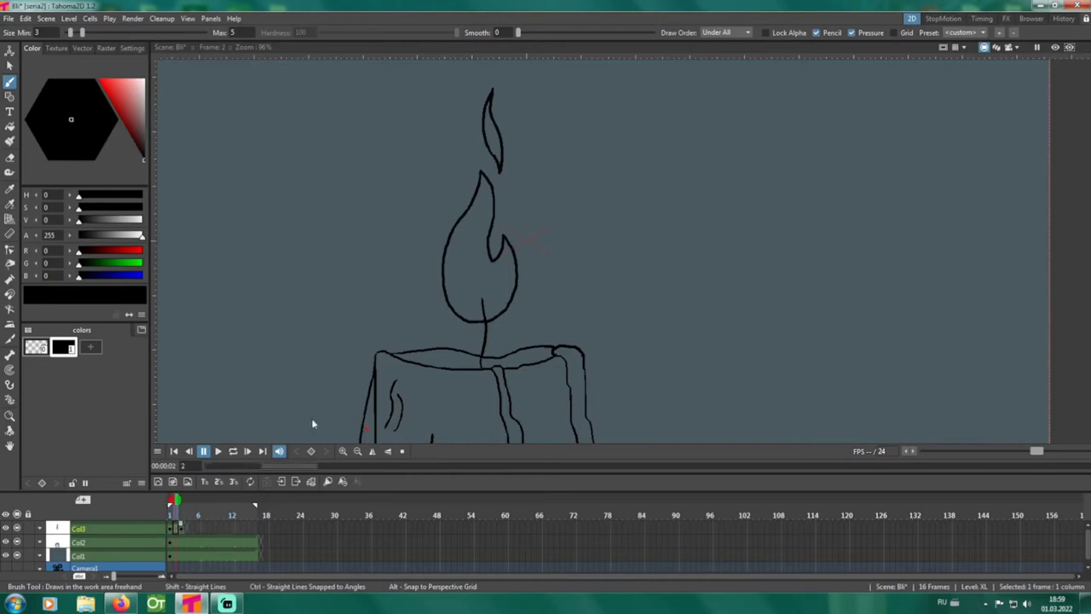
key("a")
left_click(438, 268)
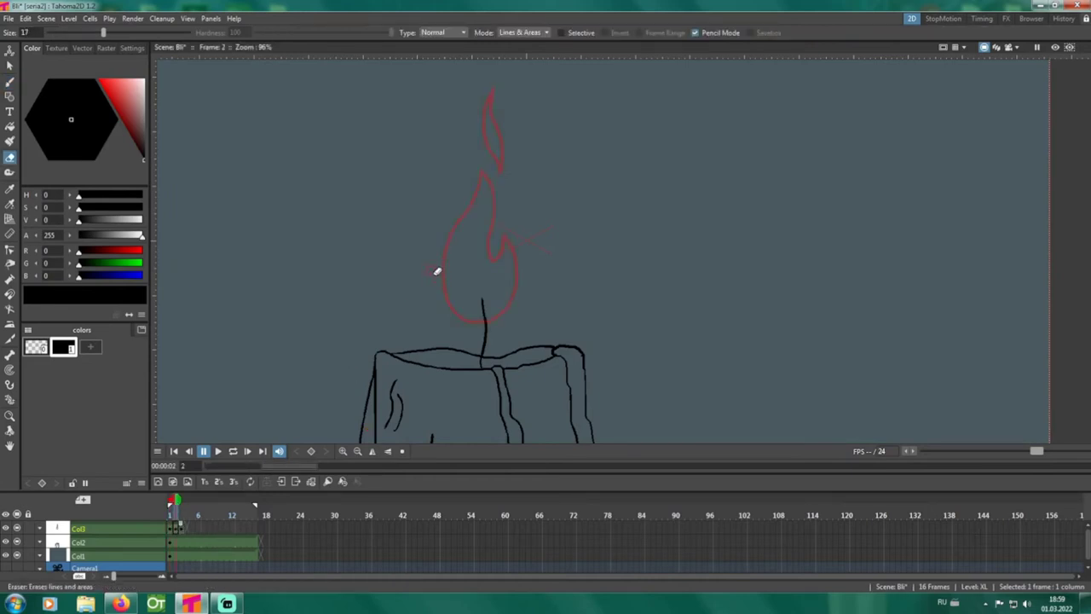
key("b")
left_click(180, 501)
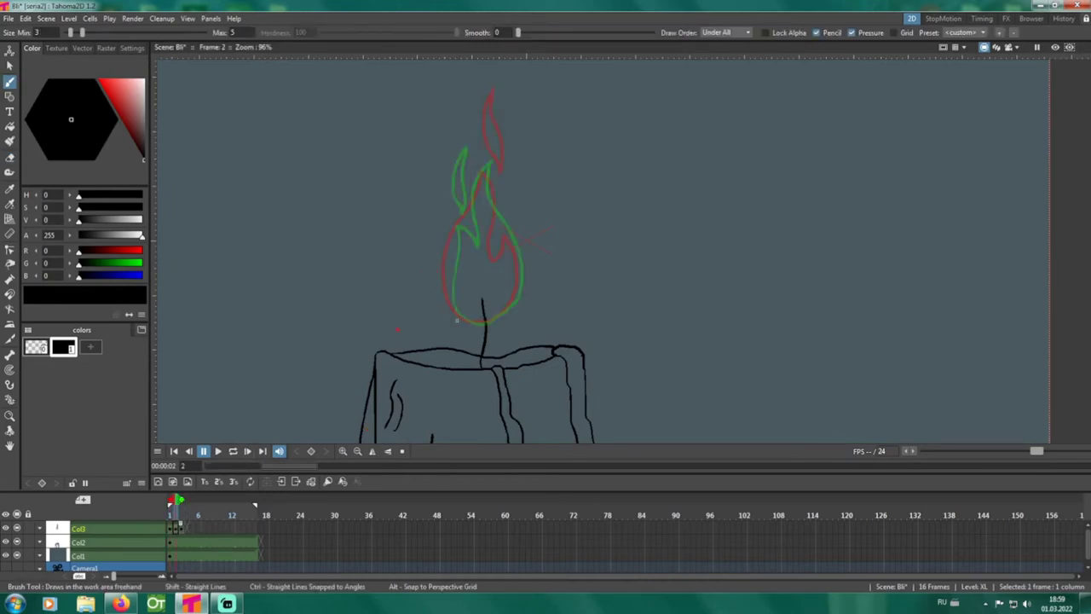
Step: Try sketching the in-between flame on frame 2 midway between the two onion-skinned outlines
mouse_move(481, 322)
left_mouse_down()
mouse_move(449, 277)
mouse_move(473, 223)
mouse_move(481, 142)
mouse_move(492, 224)
left_mouse_up()
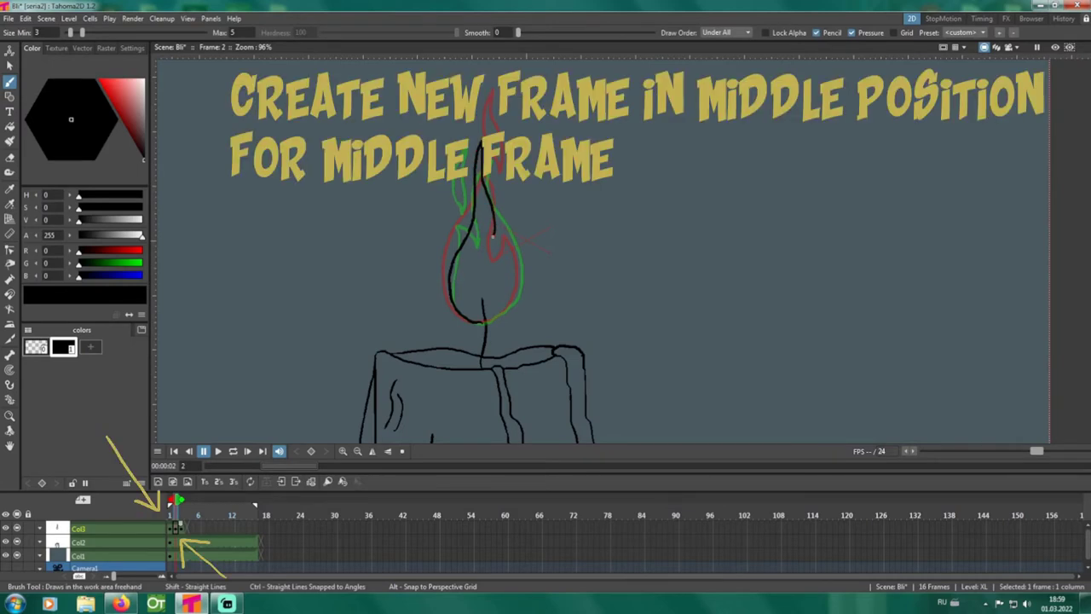
key("ctrl+z")
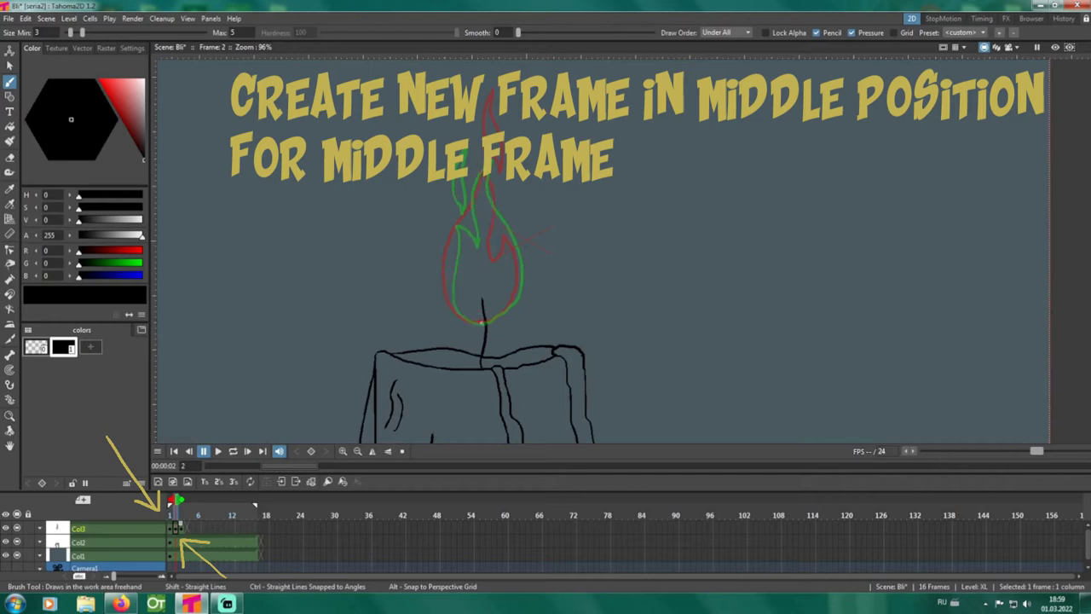
Step: Draw the in-between flame on frame 2 with a tall left tip, a shorter right tip and a jagged notch between them
mouse_move(473, 321)
left_mouse_down()
mouse_move(442, 290)
mouse_move(464, 176)
mouse_move(474, 252)
mouse_move(484, 239)
mouse_move(490, 260)
mouse_move(501, 201)
mouse_move(514, 246)
mouse_move(510, 308)
mouse_move(488, 318)
left_mouse_up()
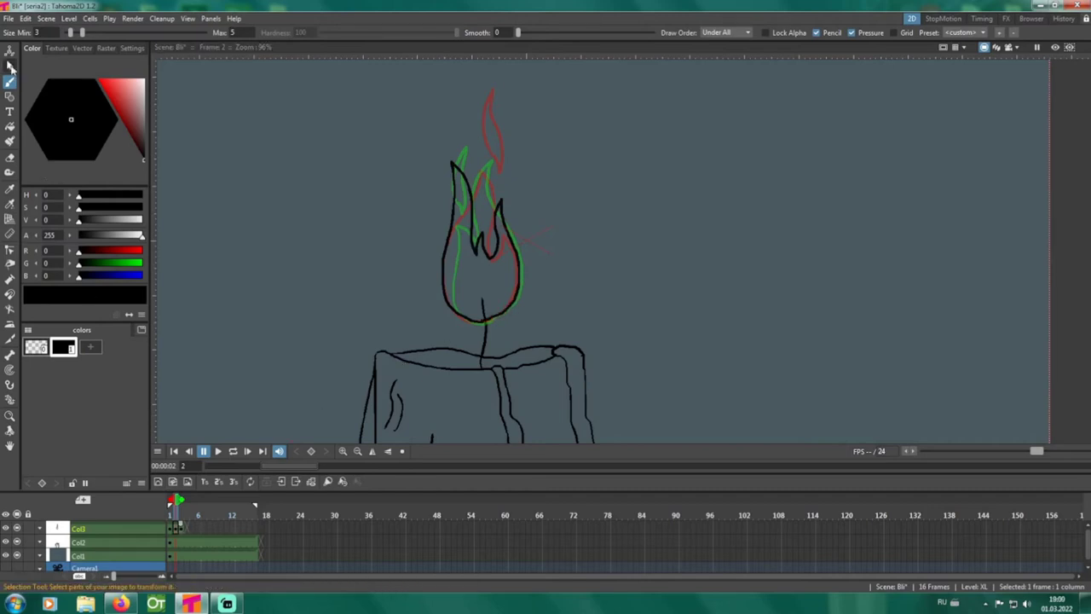
Step: Copy the frame 2 flame using a freehand selection, paste it as a new drawing on frame 4, and hide the onion skin
left_click(10, 66)
left_click(47, 32)
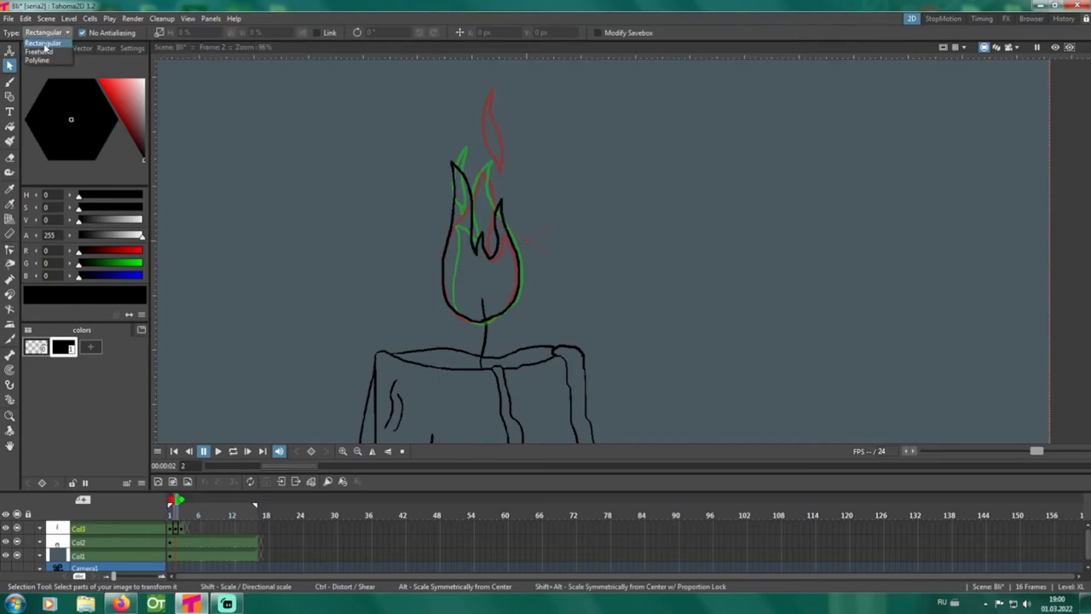
left_click(38, 51)
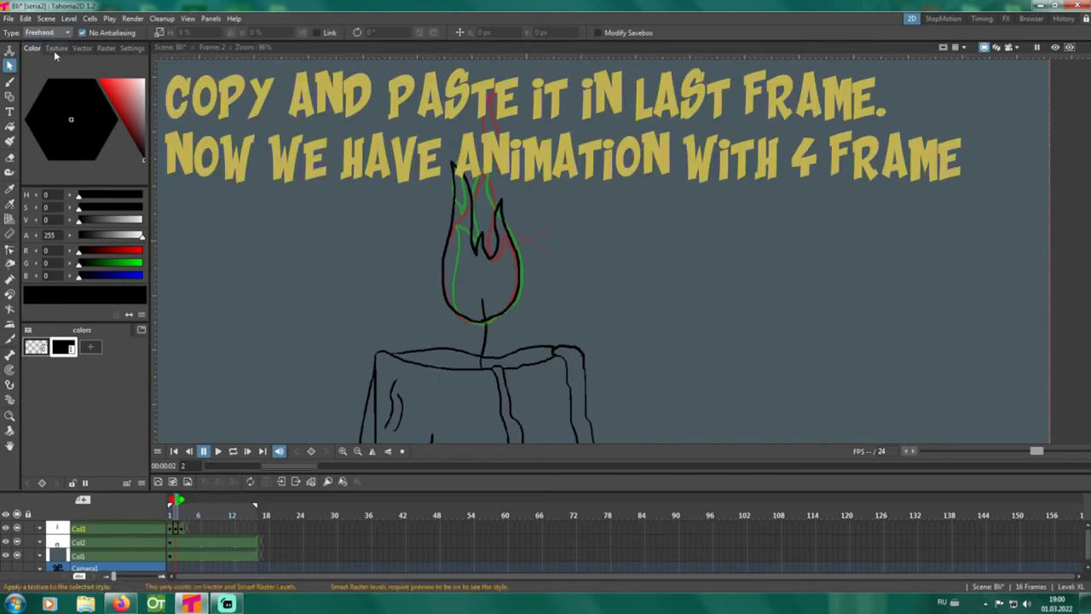
mouse_move(490, 130)
left_mouse_down()
mouse_move(442, 133)
mouse_move(389, 346)
mouse_move(598, 290)
mouse_move(515, 132)
mouse_move(488, 130)
left_mouse_up()
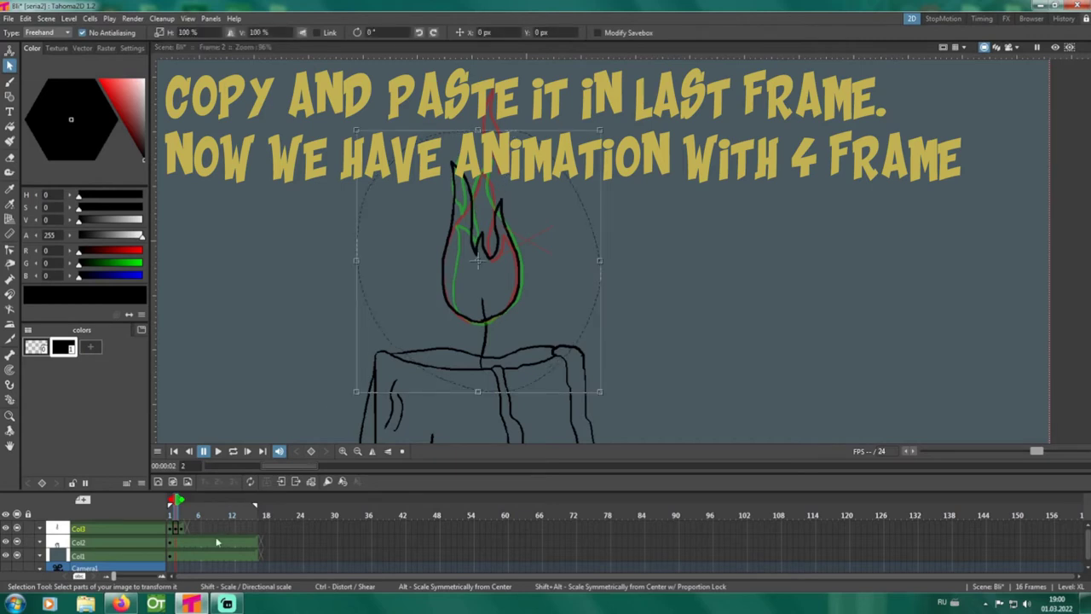
left_click(187, 528)
key("ctrl+v")
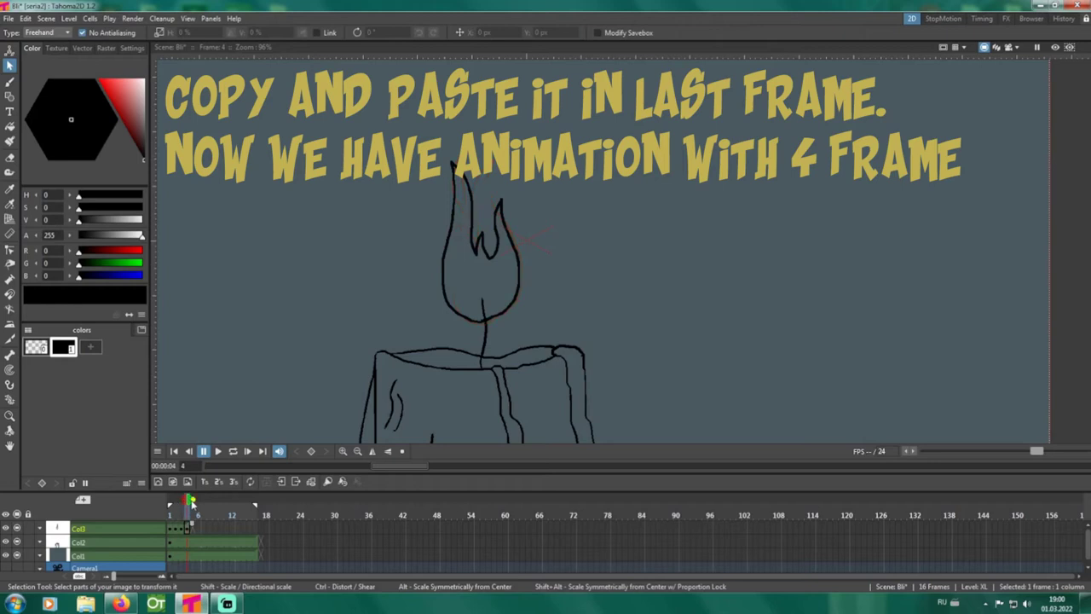
left_click(193, 503)
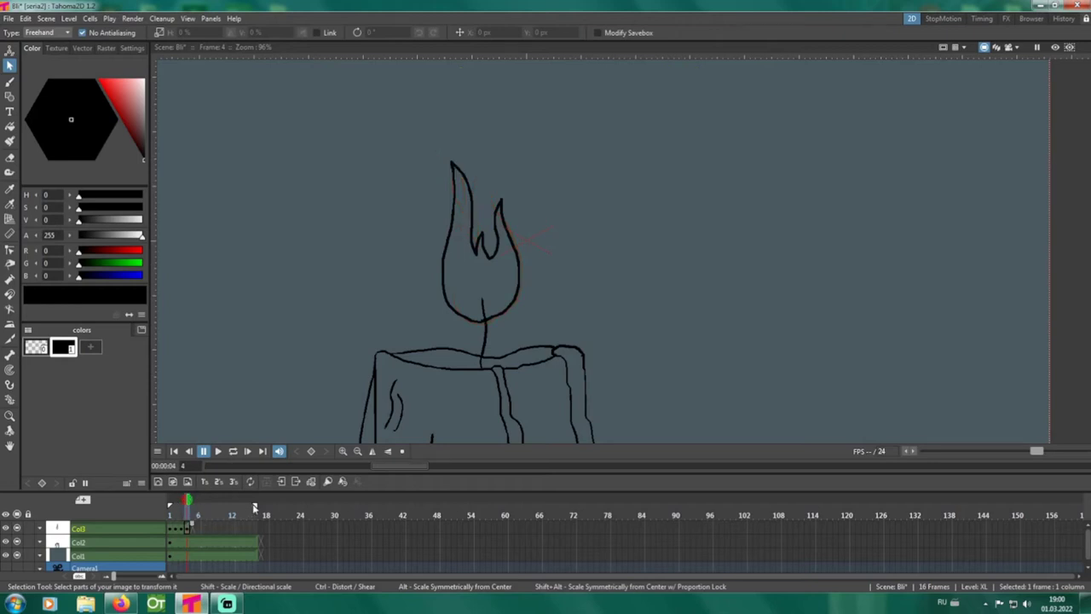
Step: Hold each of the four flame drawings for three frames and end the playback range at frame 12
left_click_drag(173, 530, 188, 529)
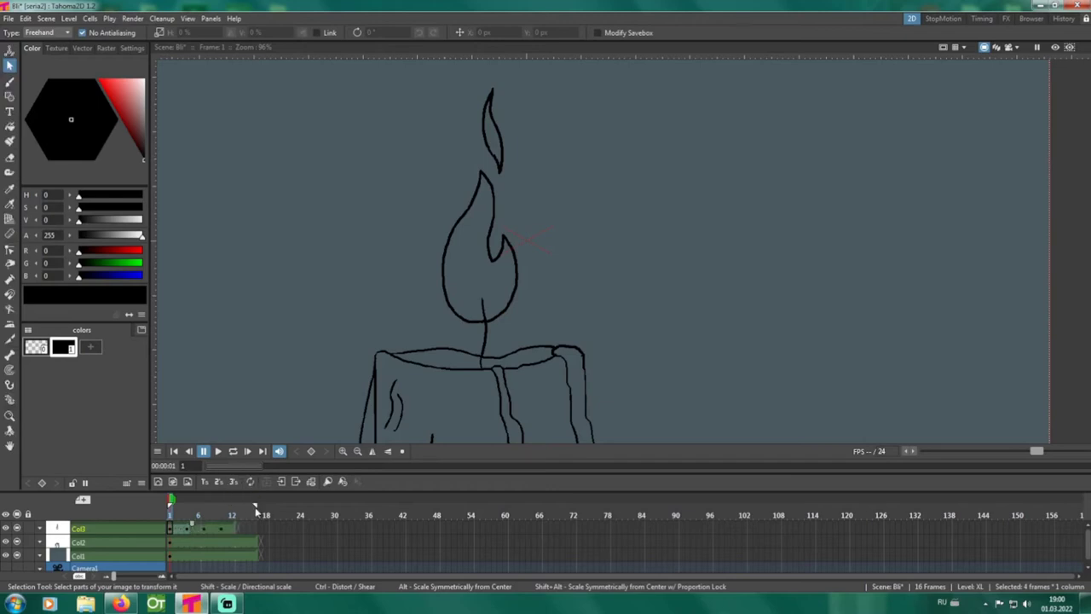
left_click_drag(256, 503, 232, 505)
Step: Play the flame animation in a loop to check the flicker, and stop it
left_click(233, 451)
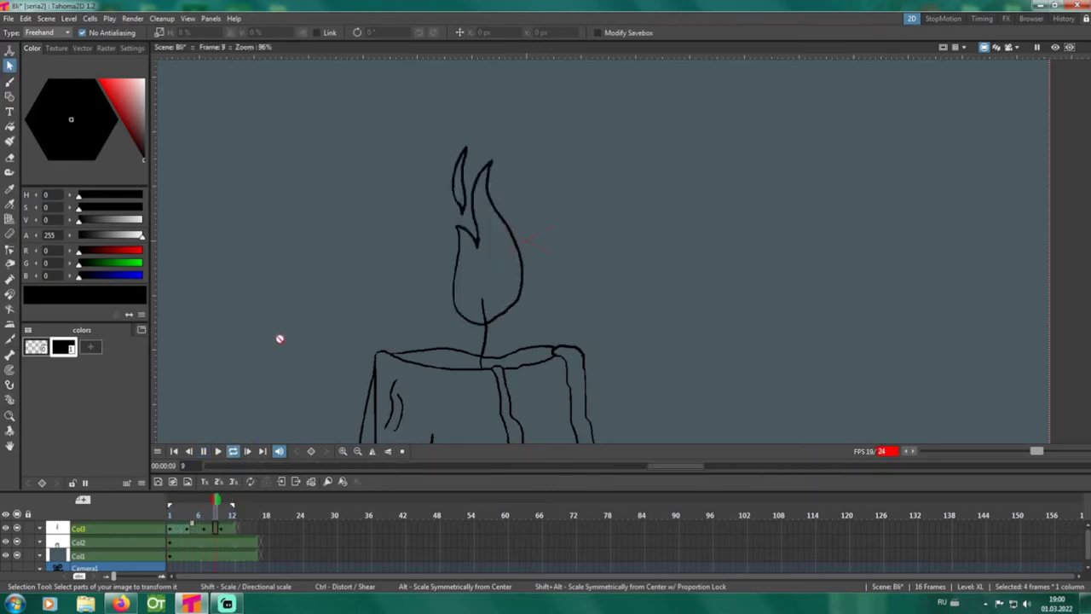
scroll(290, 331, "down", 3)
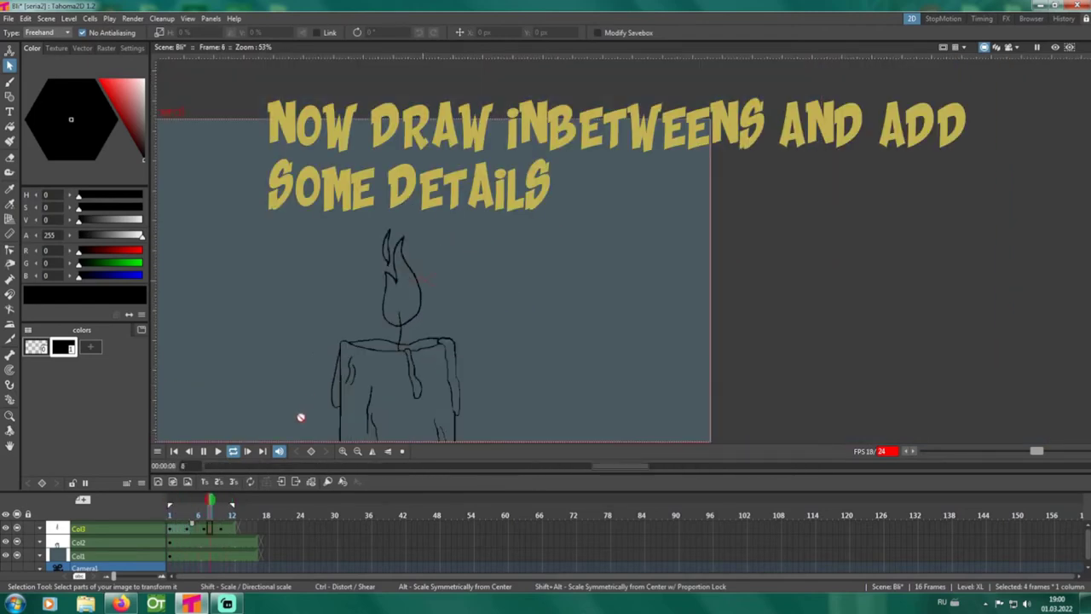
left_click(206, 512)
Step: Create a blank flame drawing on frame 3 and show the neighbouring drawings as onion skin
left_click(186, 528)
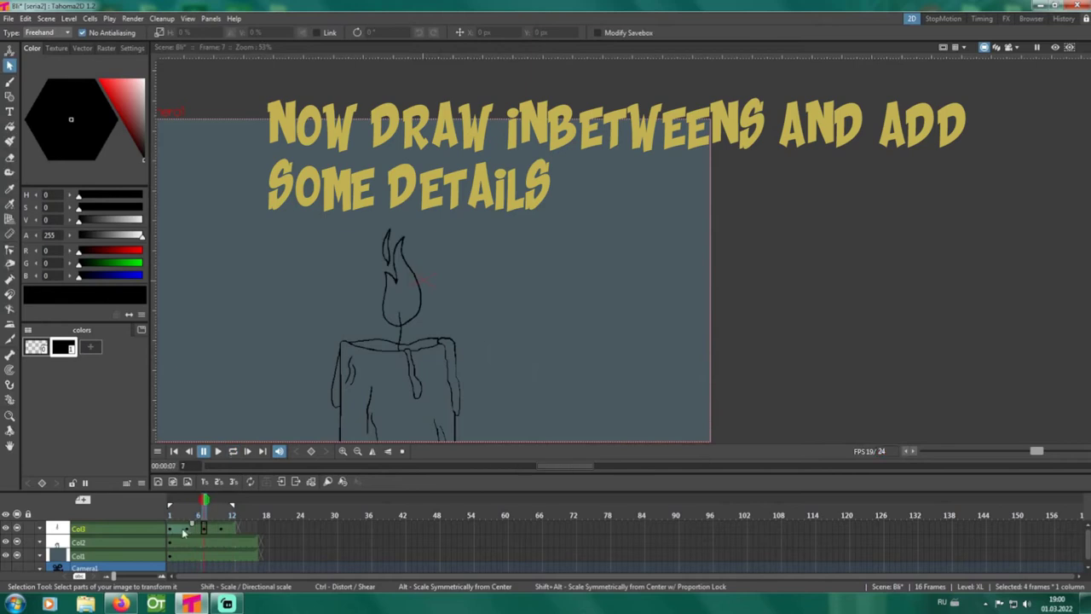
left_click(181, 529)
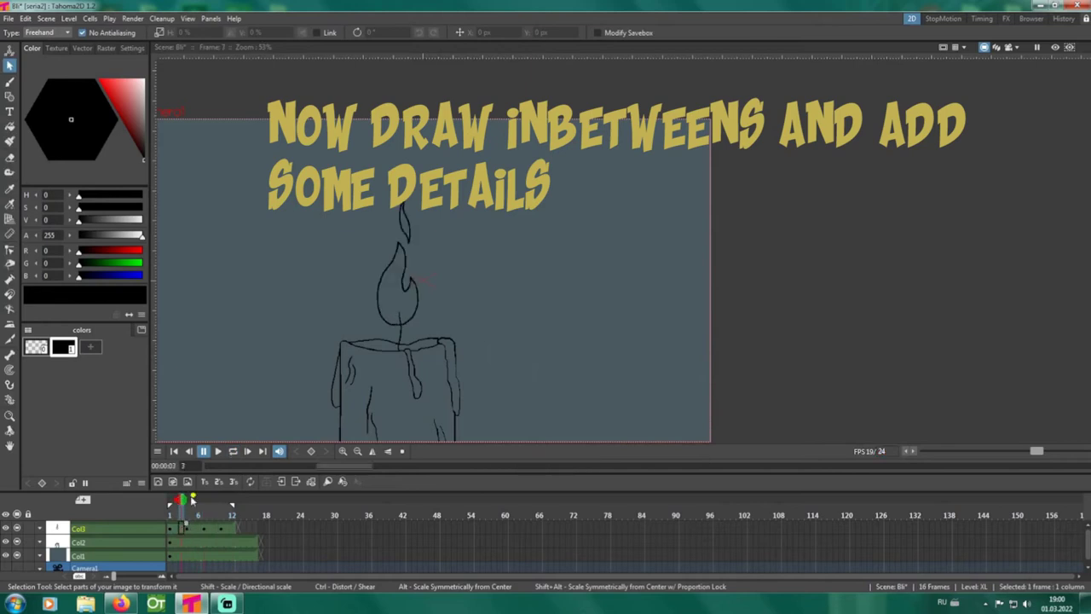
left_click(190, 504)
scroll(407, 300, "up", 3)
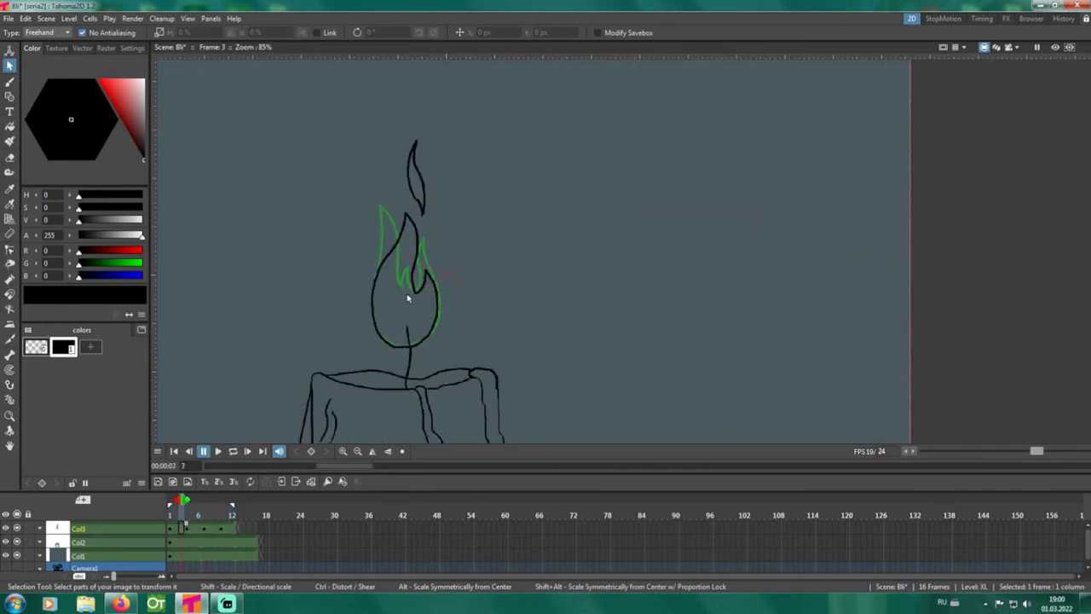
key("b")
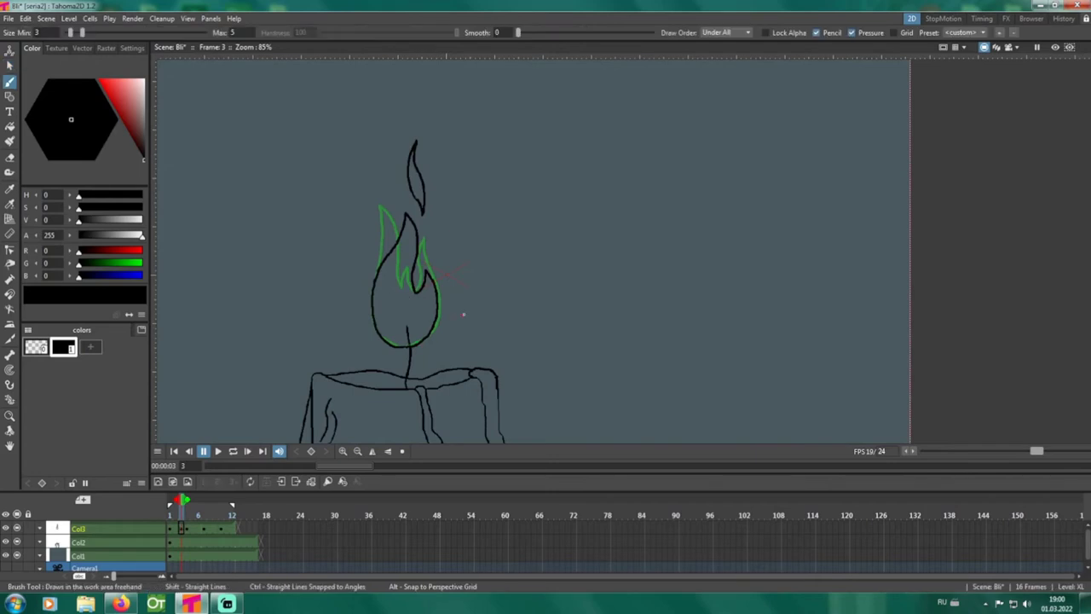
key("e")
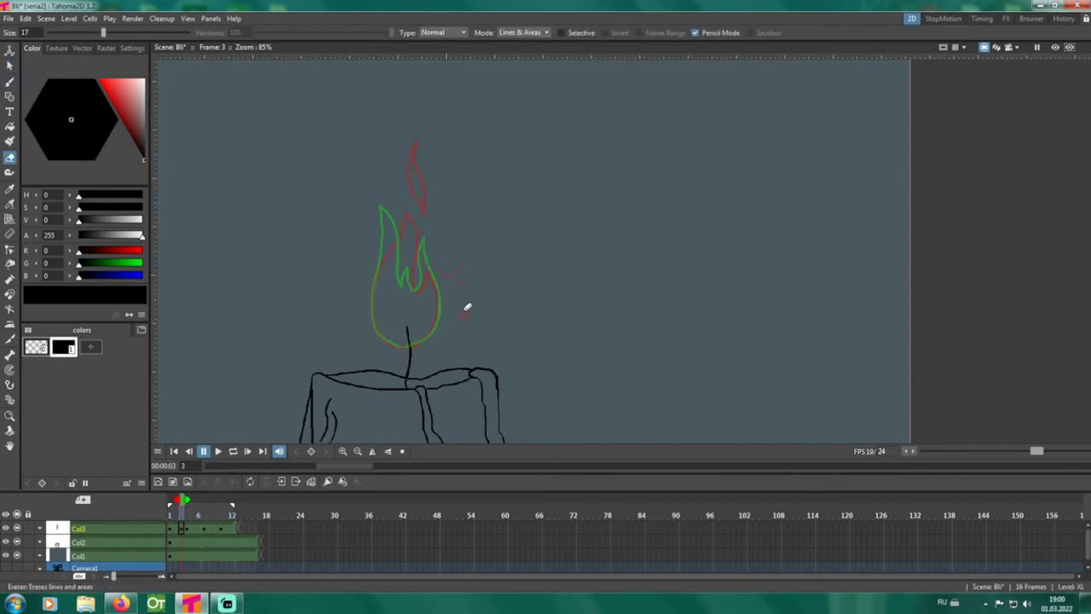
key("b")
Step: Draw the frame 3 flame outline between the onion-skinned shapes, with a tall left tip, rounded base and shorter right tip
scroll(468, 308, "up", 3)
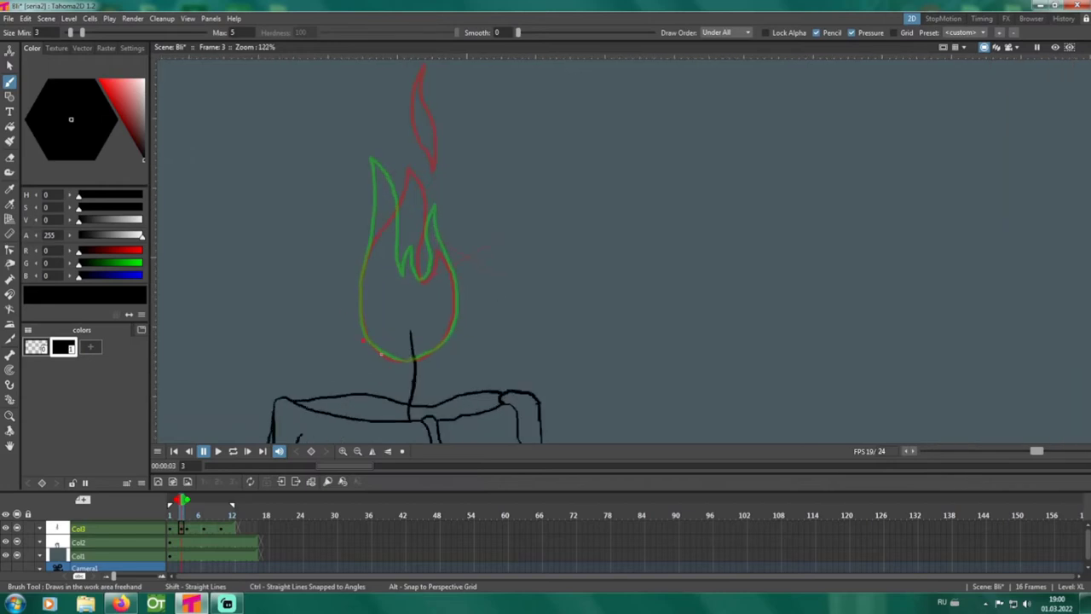
mouse_move(397, 360)
left_mouse_down()
mouse_move(367, 331)
mouse_move(360, 288)
left_mouse_up()
key("ctrl+z")
mouse_move(378, 349)
left_mouse_down()
mouse_move(403, 362)
mouse_move(364, 331)
mouse_move(358, 307)
mouse_move(388, 156)
mouse_move(406, 173)
mouse_move(418, 237)
left_mouse_up()
key("ctrl+z")
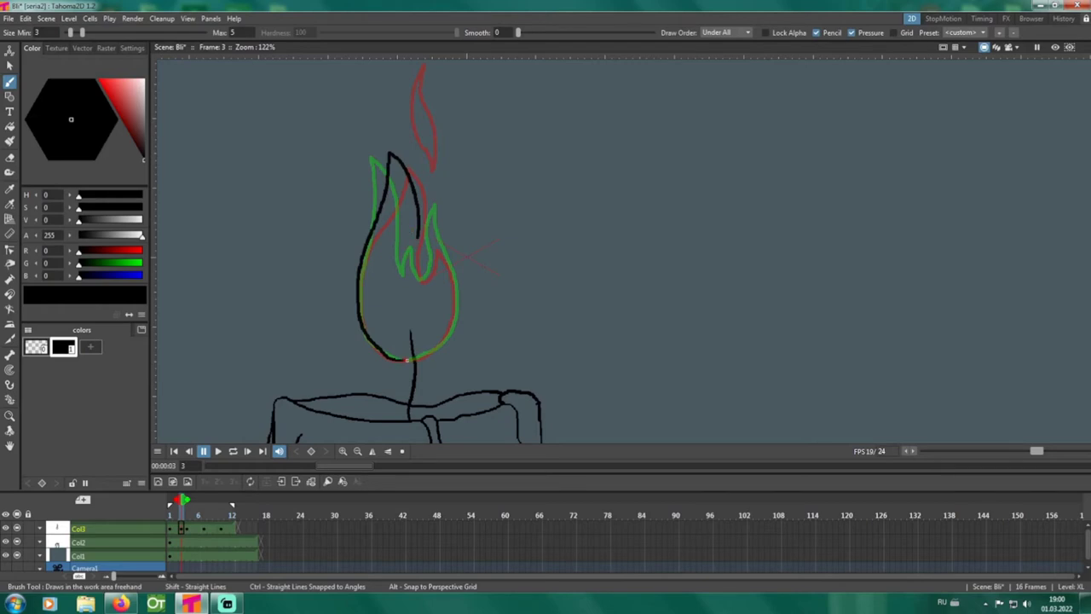
left_click_drag(406, 360, 427, 352)
left_click_drag(448, 324, 451, 304)
mouse_move(447, 293)
left_mouse_down()
mouse_move(436, 214)
mouse_move(425, 249)
left_mouse_up()
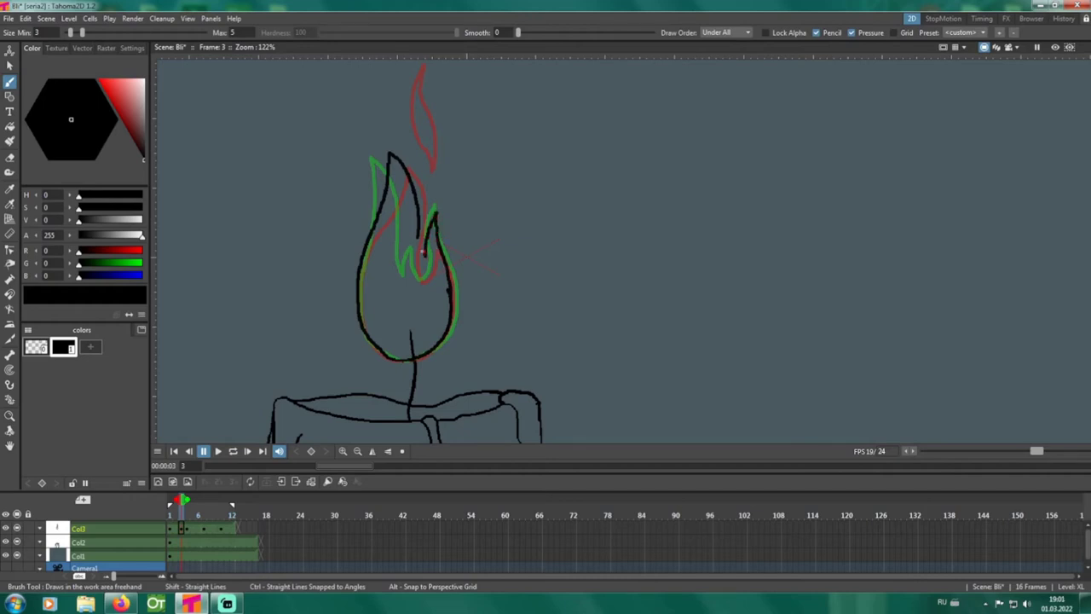
Step: Erase the inner edge of the frame 3 flame's tall tip and redraw it with a jagged notch joining the shorter tip
key("a")
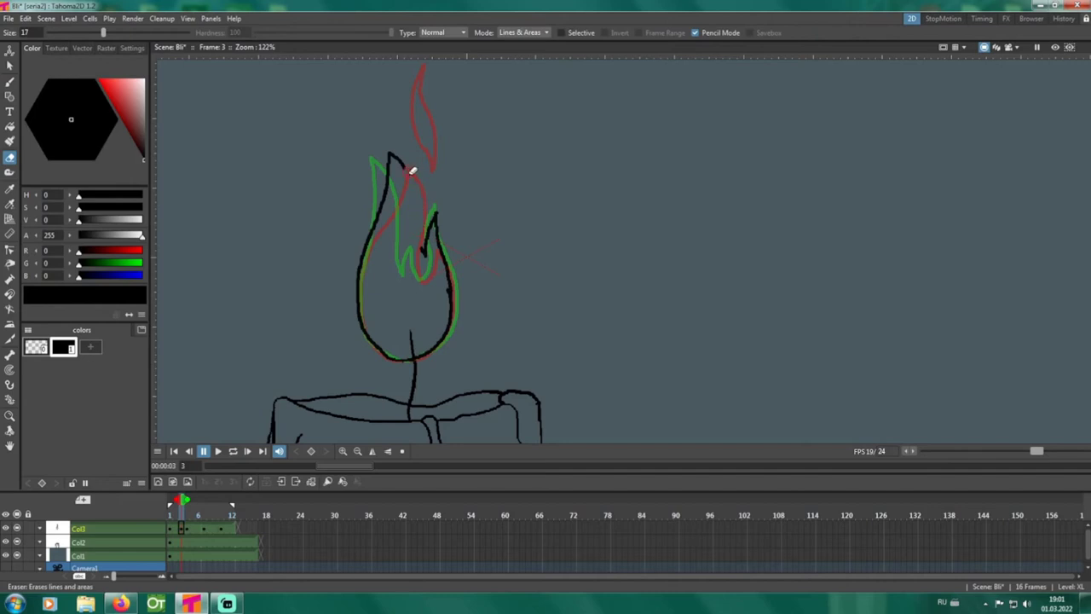
key("b")
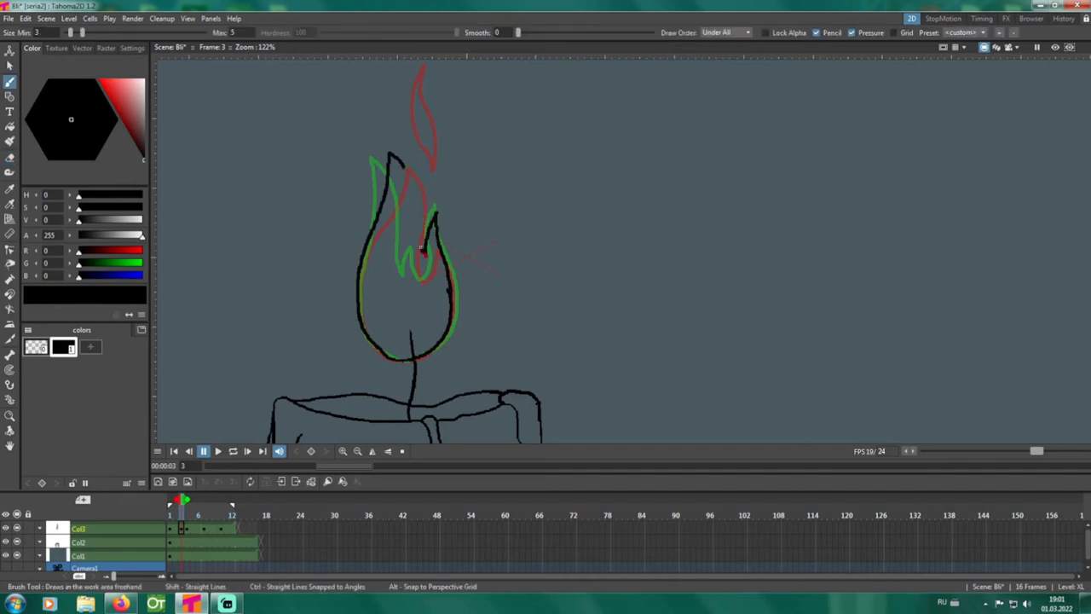
key("a")
mouse_move(426, 244)
left_mouse_down()
mouse_move(430, 235)
mouse_move(422, 276)
mouse_move(406, 237)
mouse_move(402, 162)
left_mouse_up()
key("b")
Step: Add two small detached oval flames, one above the other, over the frame 3 flame
scroll(443, 277, "up", 2)
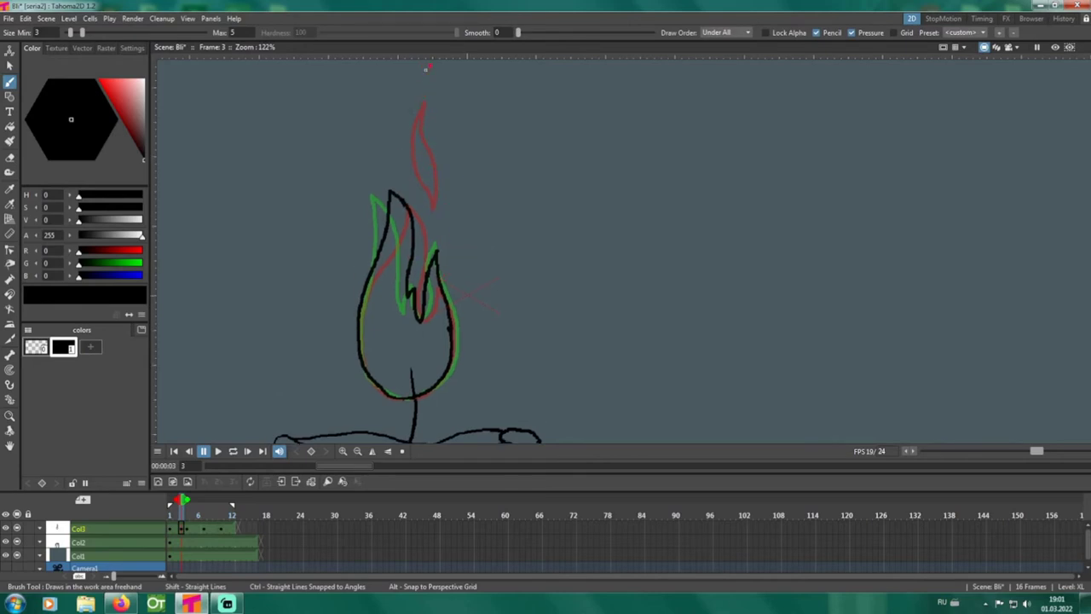
mouse_move(425, 69)
left_mouse_down()
mouse_move(425, 116)
mouse_move(428, 70)
left_mouse_up()
mouse_move(425, 132)
left_mouse_down()
mouse_move(429, 160)
mouse_move(429, 134)
left_mouse_up()
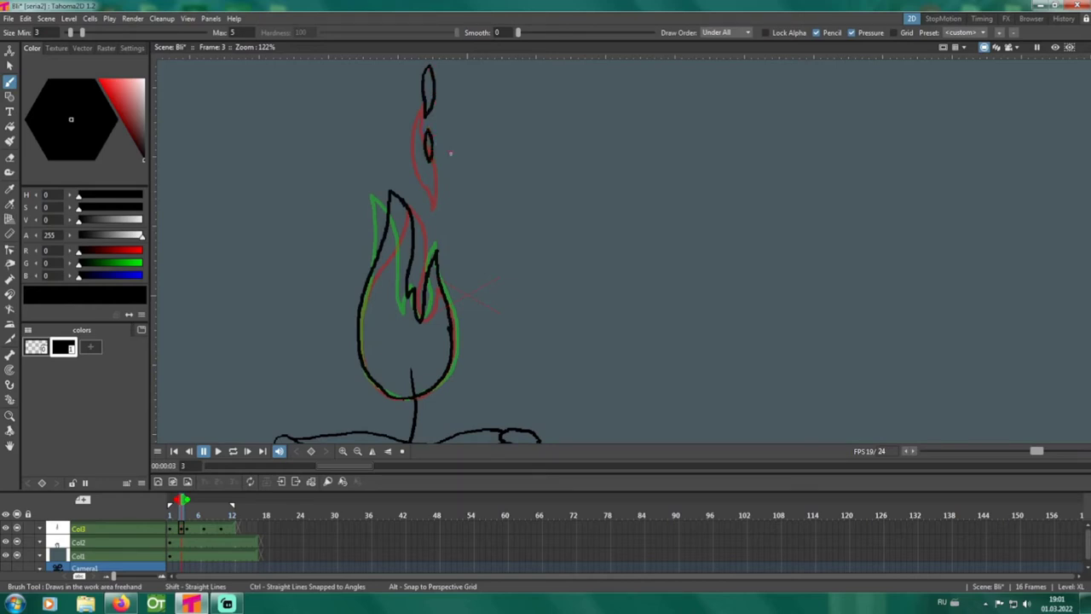
Step: Extend the frame 3 flame drawing to hold for two frames and step through the flame drawings
scroll(307, 247, "down", 3)
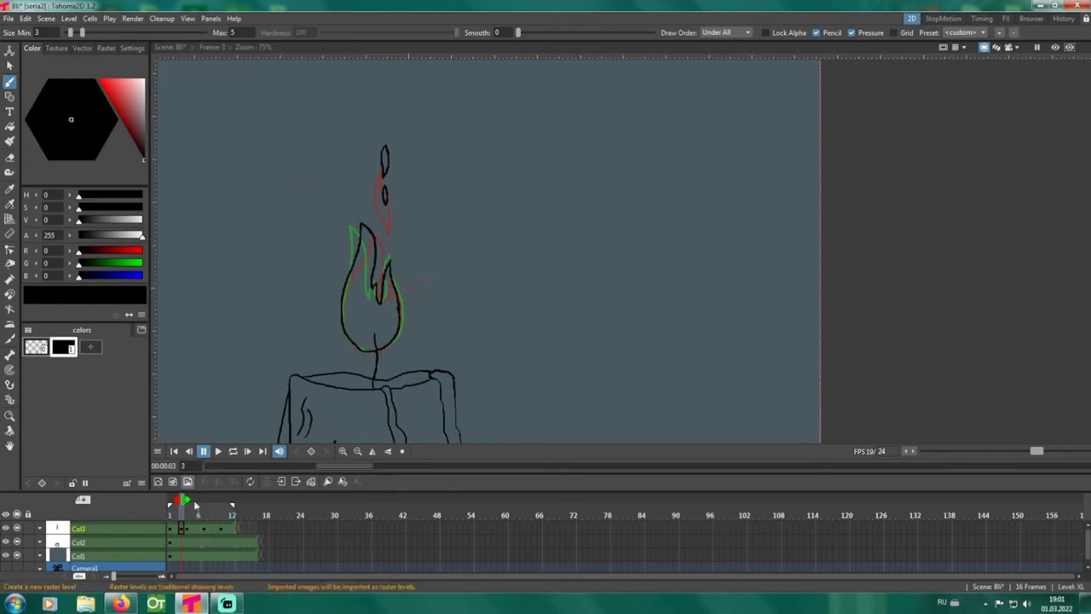
left_click(182, 529)
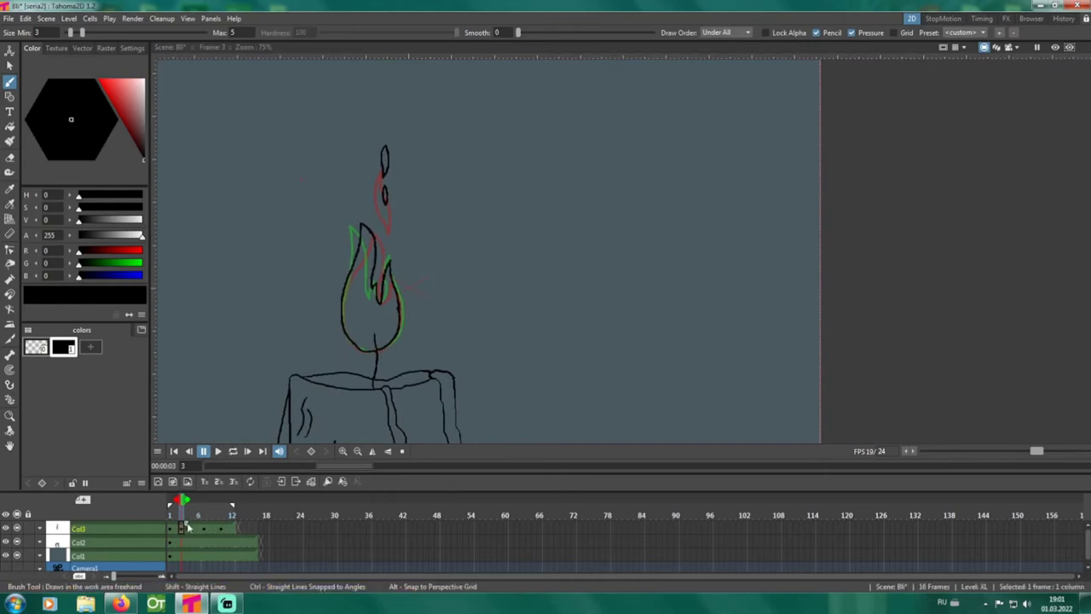
left_click_drag(182, 528, 188, 528)
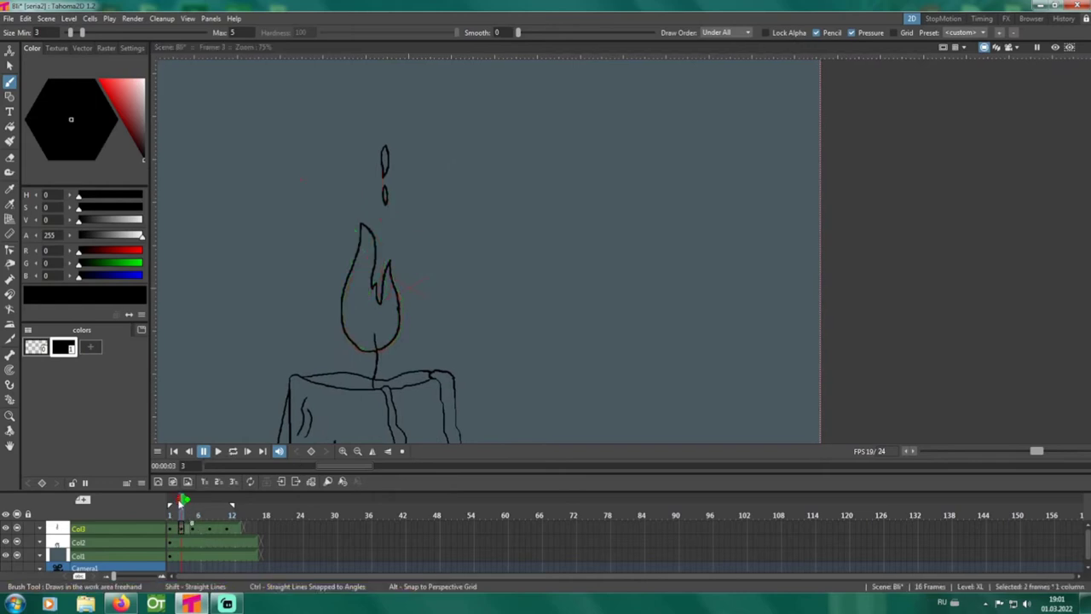
key("comma")
key("comma")
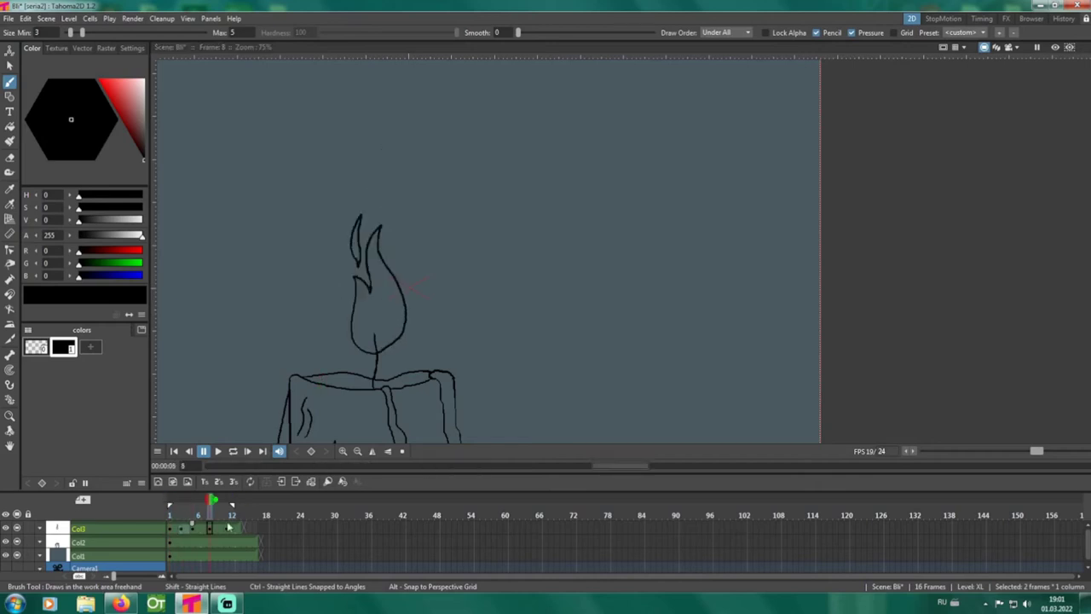
Step: Create a blank flame drawing on frame 7 and show the previous and next drawings as onion skin
left_click(206, 528)
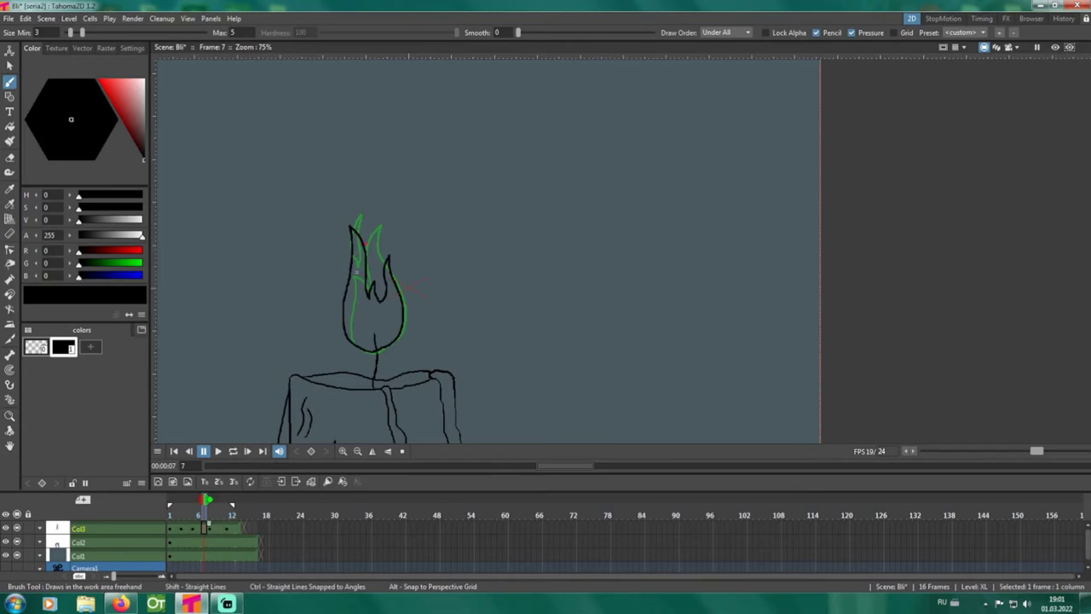
scroll(319, 295, "up", 2)
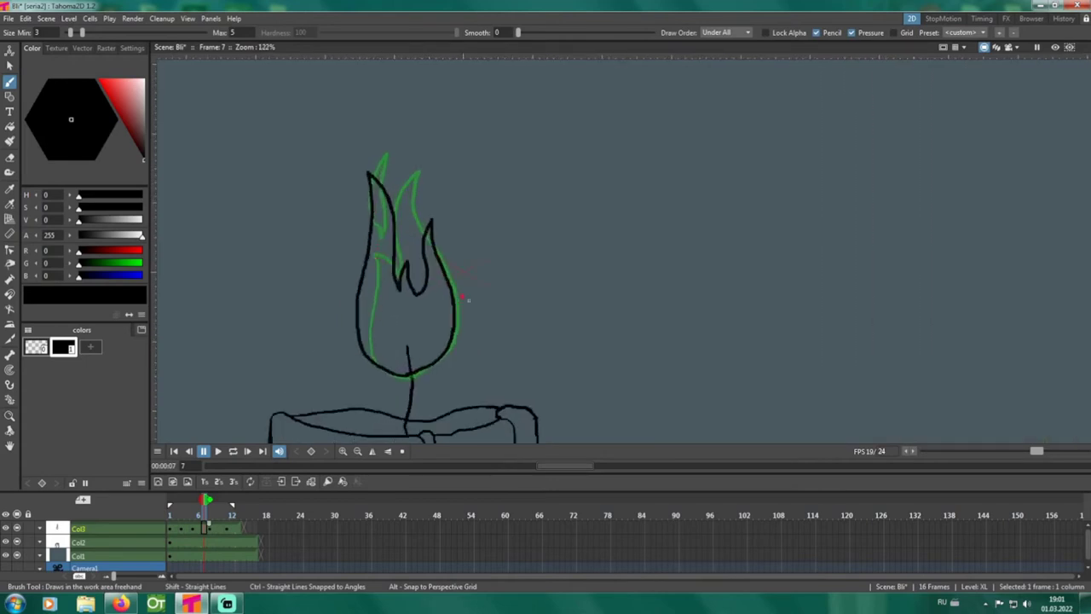
key("ctrl+z")
key("e")
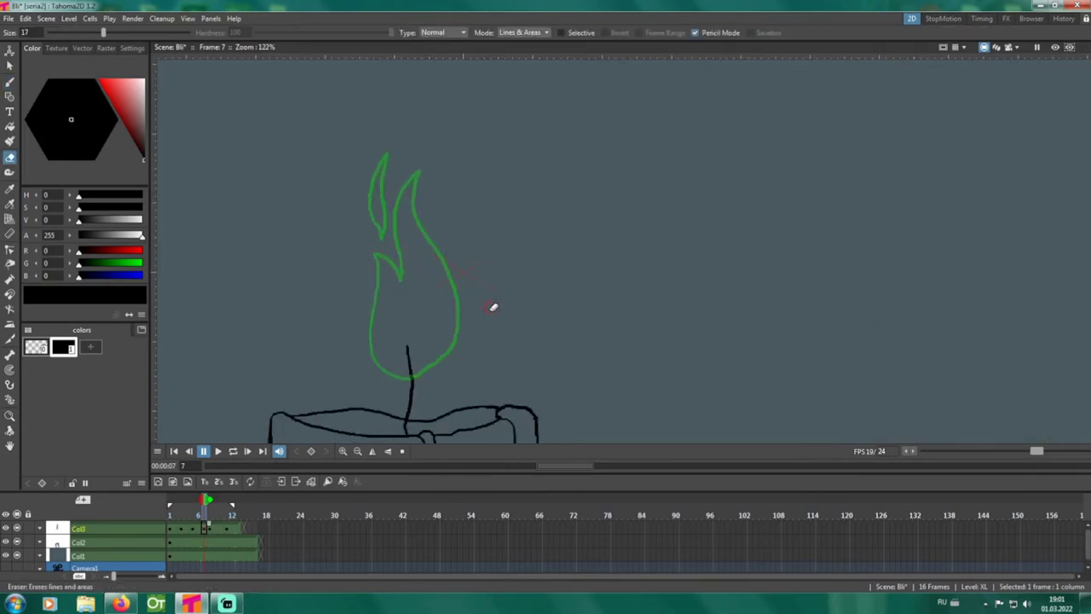
key("b")
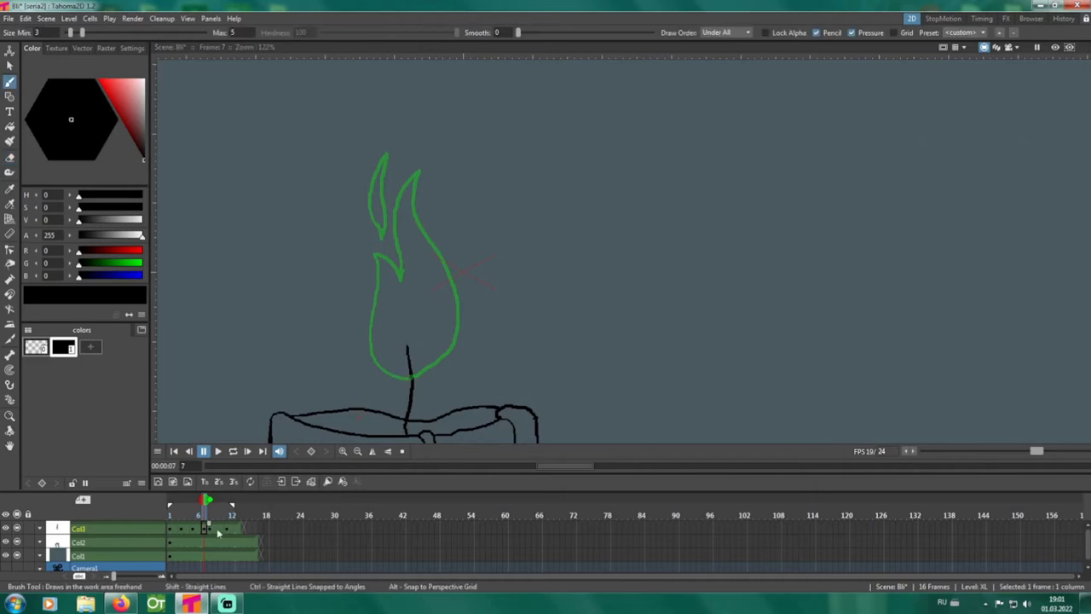
left_click(198, 504)
Step: Draw the frame 7 flame outline between the onion-skinned shapes, with a pointed left tip and a taller, notched right tip
left_click_drag(384, 369, 364, 305)
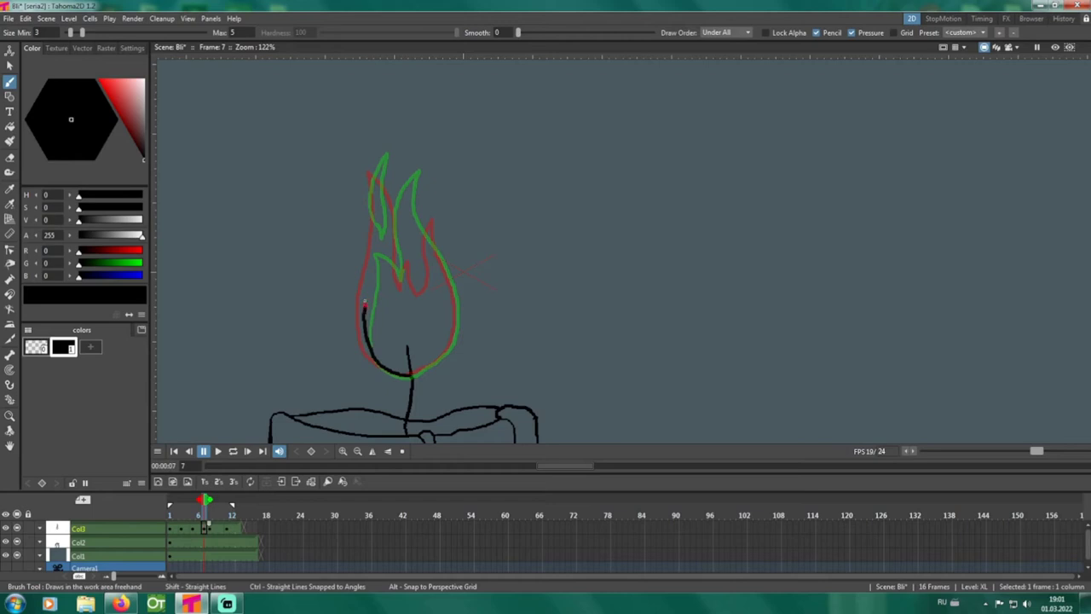
mouse_move(364, 301)
left_mouse_down()
mouse_move(378, 227)
mouse_move(398, 276)
left_mouse_up()
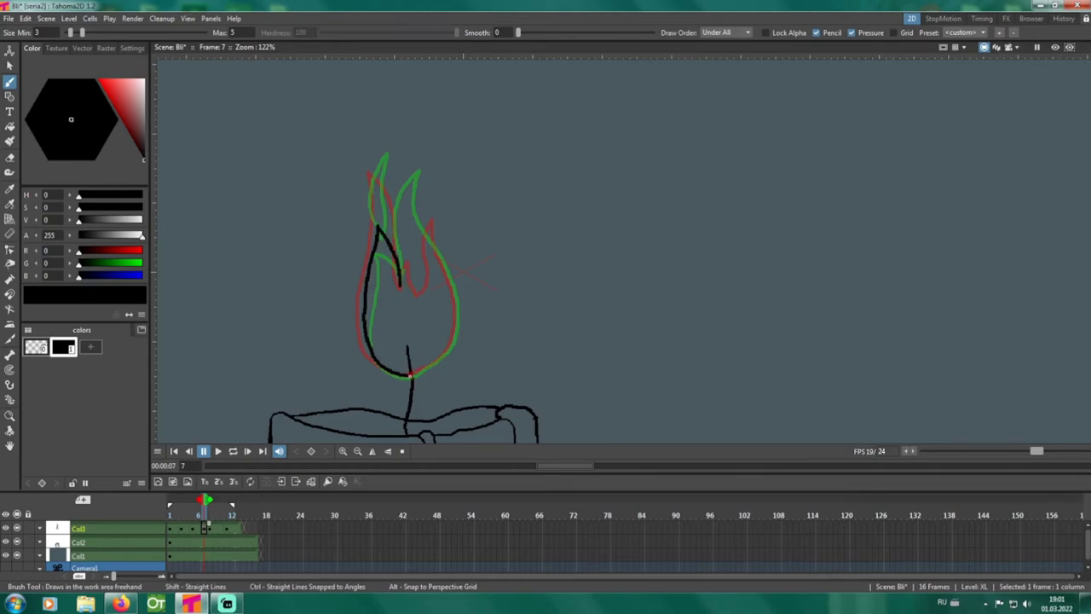
mouse_move(409, 375)
left_mouse_down()
mouse_move(447, 348)
mouse_move(455, 311)
mouse_move(419, 198)
mouse_move(412, 246)
mouse_move(404, 221)
mouse_move(399, 287)
left_mouse_up()
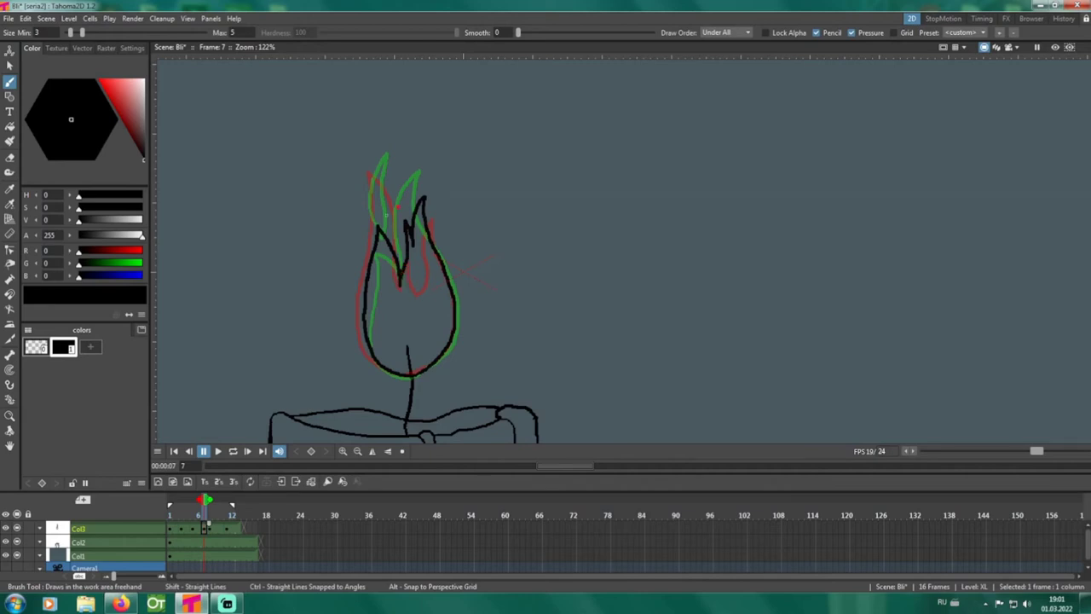
Step: Add a small pointed flame above the left tip on frame 7, and clean up where the two shapes meet
mouse_move(376, 223)
left_mouse_down()
mouse_move(379, 163)
mouse_move(382, 234)
left_mouse_up()
key("ctrl+z")
mouse_move(376, 229)
left_mouse_down()
mouse_move(376, 162)
mouse_move(391, 207)
mouse_move(384, 229)
left_mouse_up()
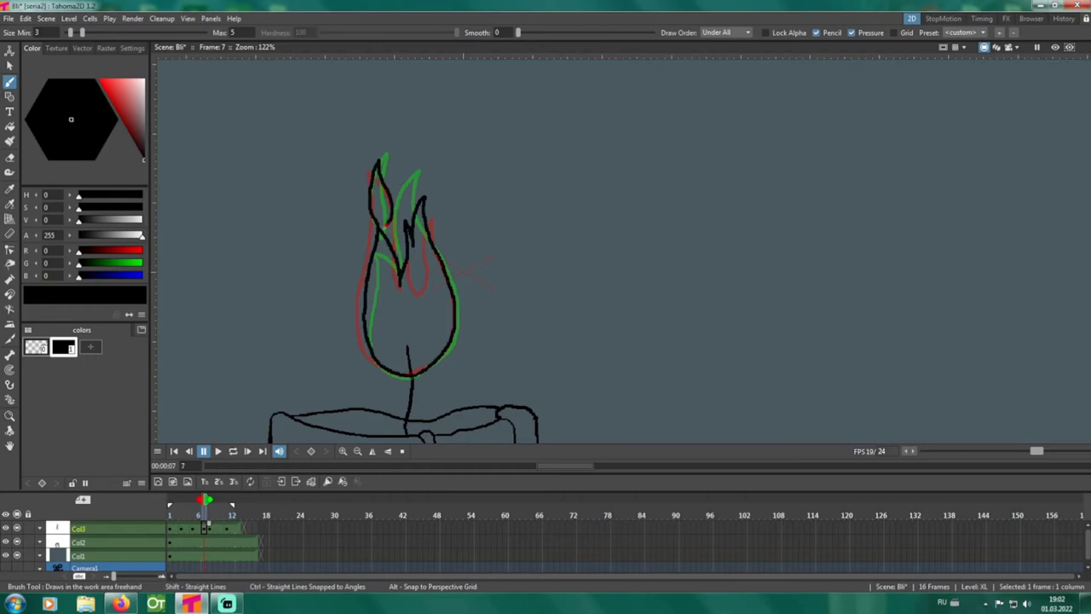
key("a")
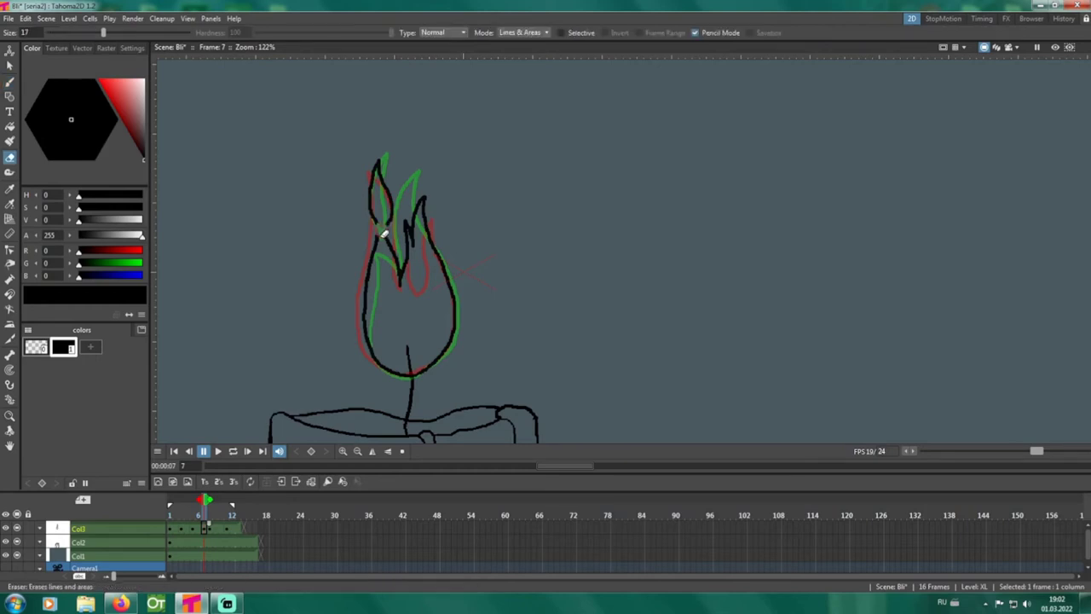
key("b")
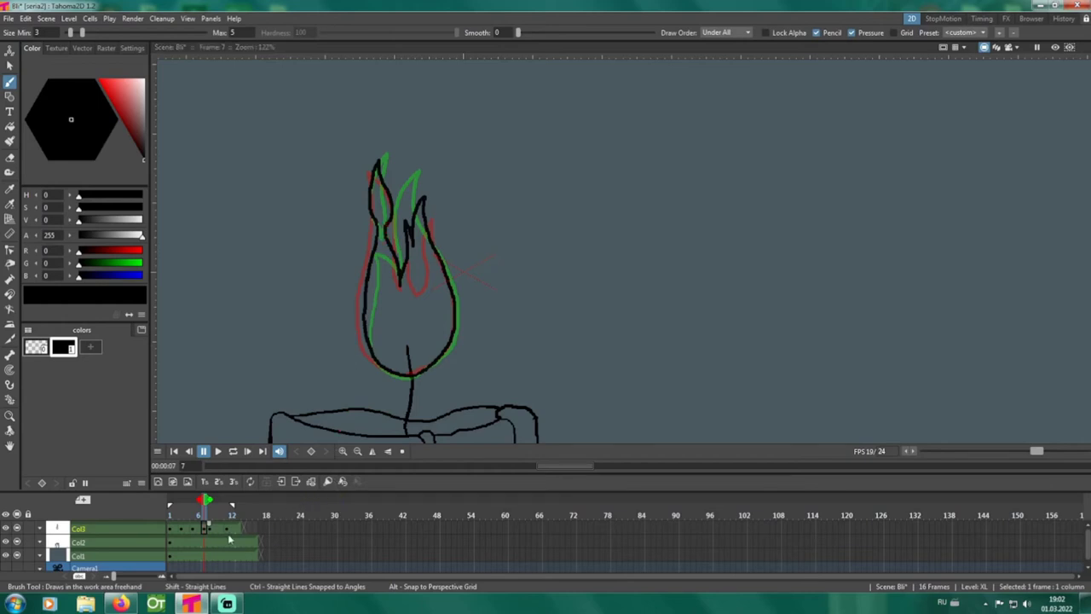
Step: Hold the frame 7 flame drawing for two frames and create a blank drawing on frame 11
left_click_drag(207, 526, 215, 527)
left_click(228, 528)
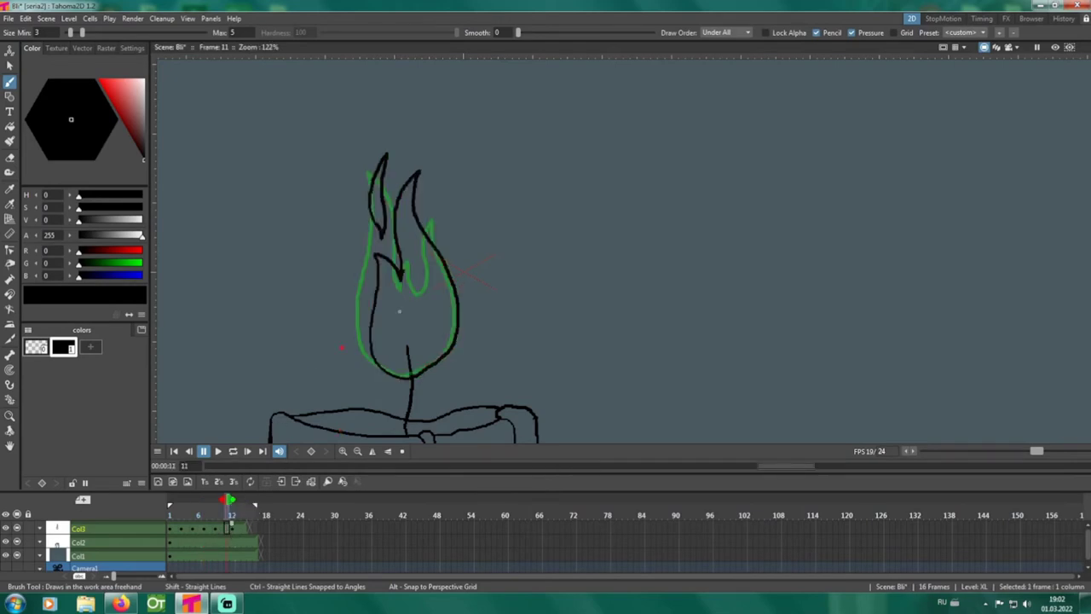
key("Delete")
key("a")
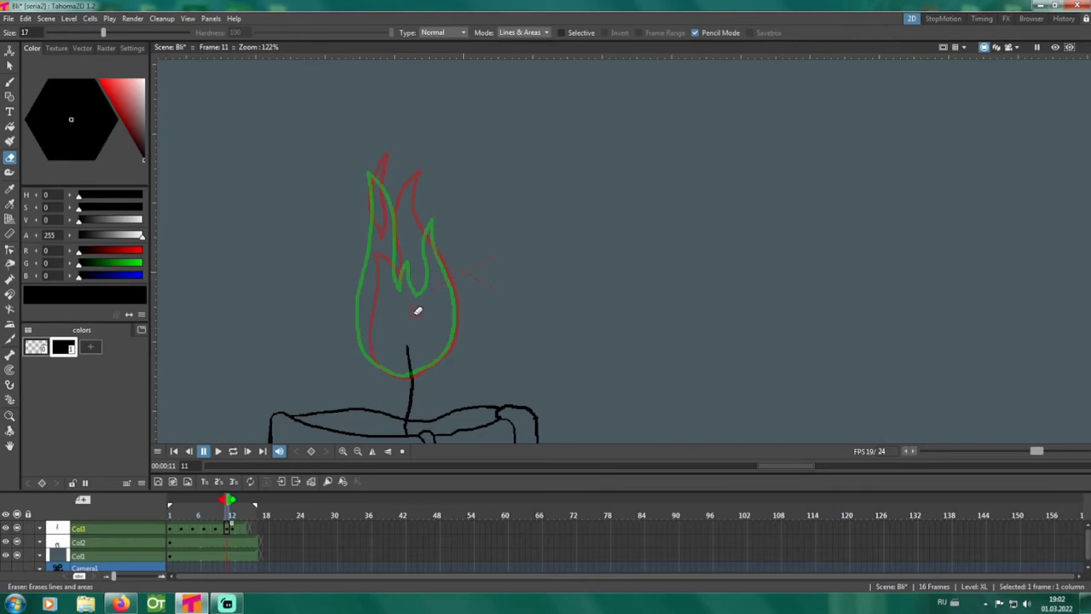
key("b")
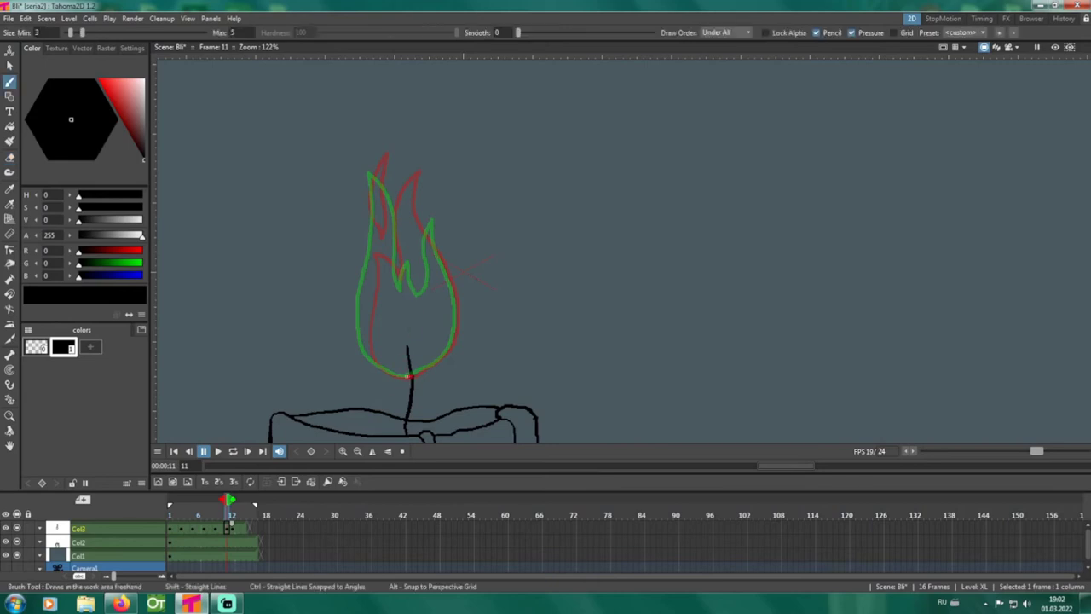
Step: Draw the frame 11 flame with a tall left tip and lower right tip, plus two slender detached flames and a droplet above
mouse_move(409, 376)
left_mouse_down()
mouse_move(365, 345)
mouse_move(359, 310)
mouse_move(379, 221)
mouse_move(408, 269)
left_mouse_up()
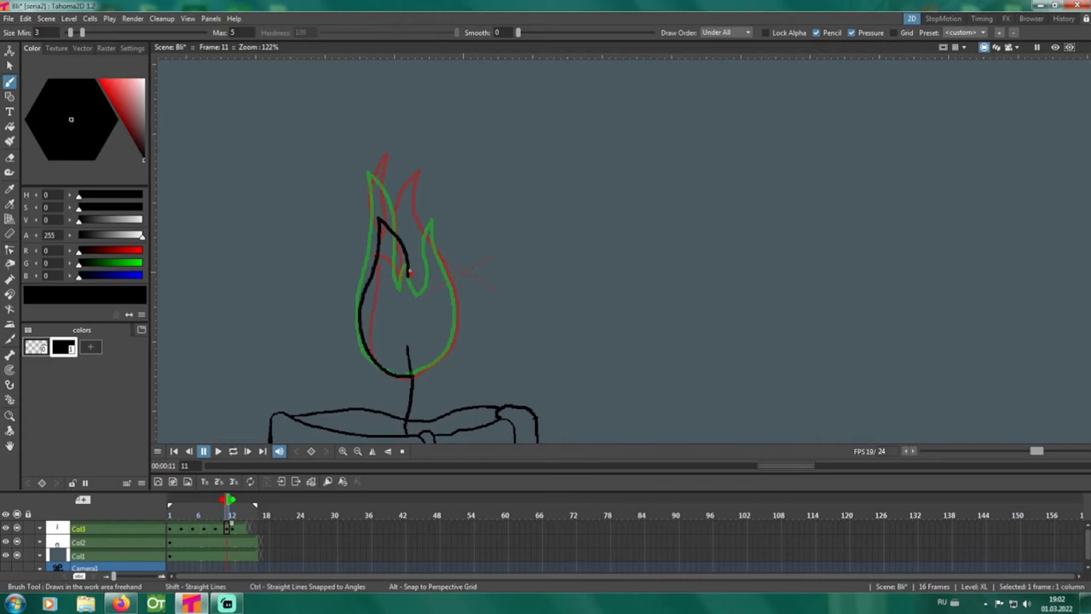
mouse_move(407, 280)
left_mouse_down()
mouse_move(419, 295)
mouse_move(442, 277)
mouse_move(447, 303)
mouse_move(440, 351)
mouse_move(417, 372)
left_mouse_up()
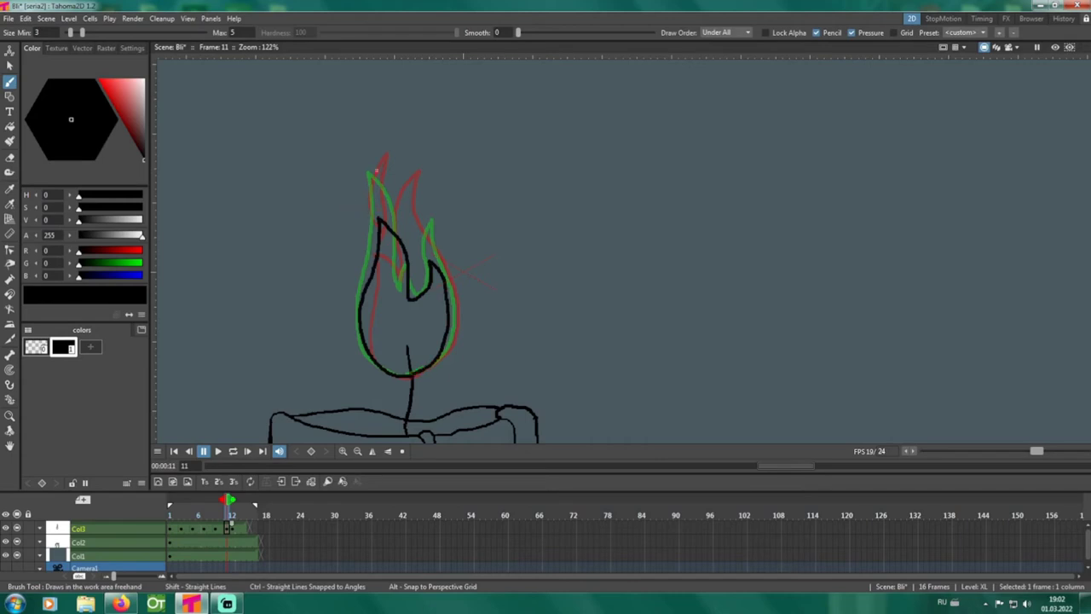
mouse_move(375, 165)
left_mouse_down()
mouse_move(380, 93)
mouse_move(375, 169)
left_mouse_up()
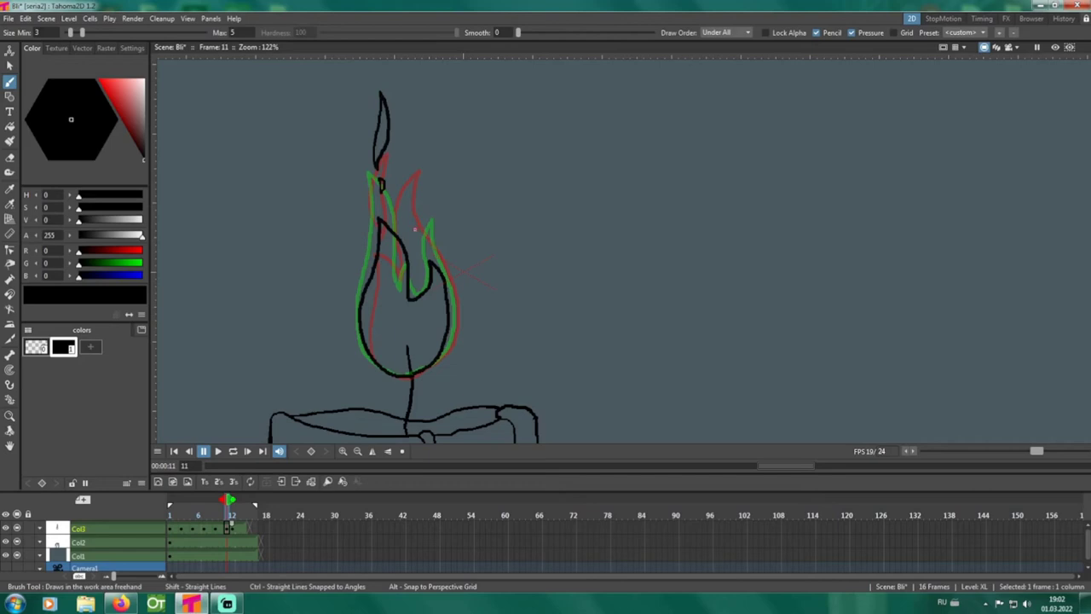
mouse_move(412, 223)
left_mouse_down()
mouse_move(424, 144)
mouse_move(423, 223)
mouse_move(412, 208)
mouse_move(423, 120)
mouse_move(439, 168)
mouse_move(414, 209)
mouse_move(403, 185)
mouse_move(413, 109)
mouse_move(421, 157)
mouse_move(394, 286)
mouse_move(418, 111)
mouse_move(405, 209)
left_mouse_up()
key("ctrl+z")
key("ctrl+z")
key("ctrl+z")
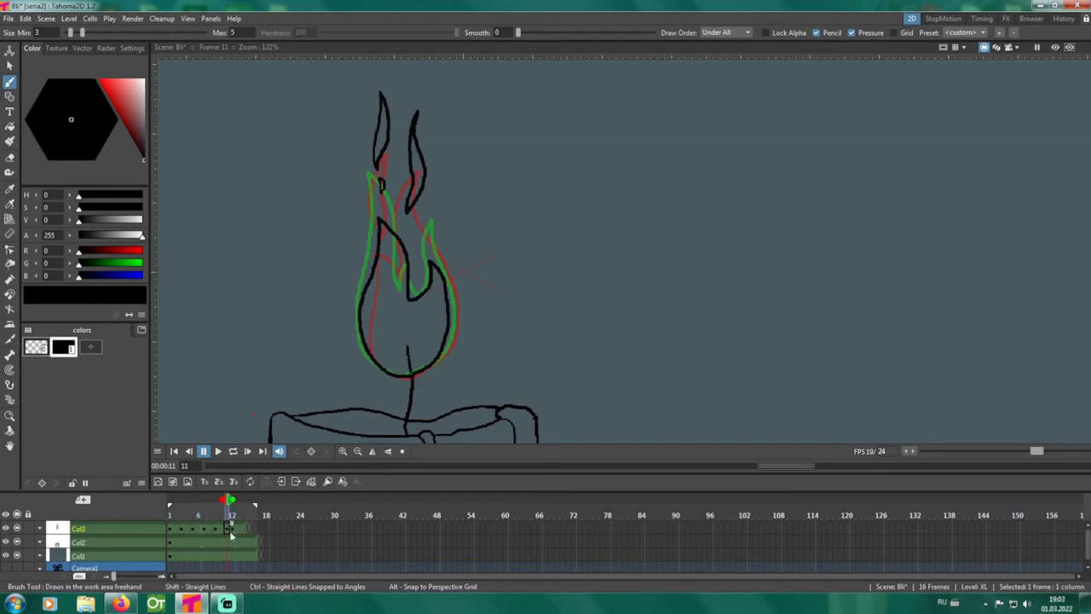
Step: Hold the frame 11 drawing for two frames and draw a few small detached flame bits high above the frame 13 flame
left_click_drag(237, 529, 245, 527)
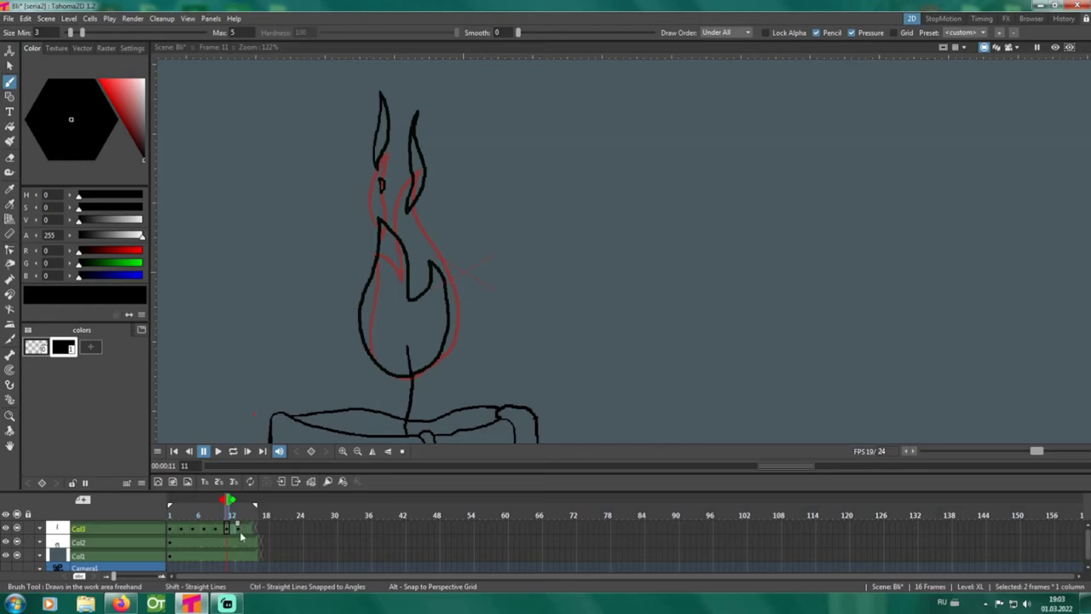
left_click(240, 531)
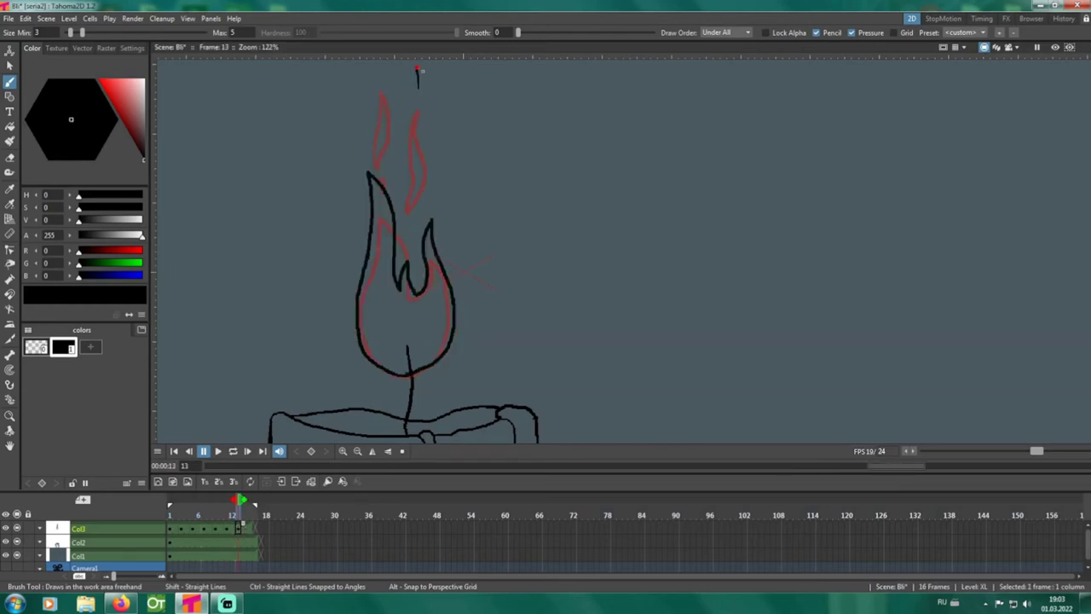
left_click_drag(417, 69, 419, 88)
scroll(377, 214, "up", 3)
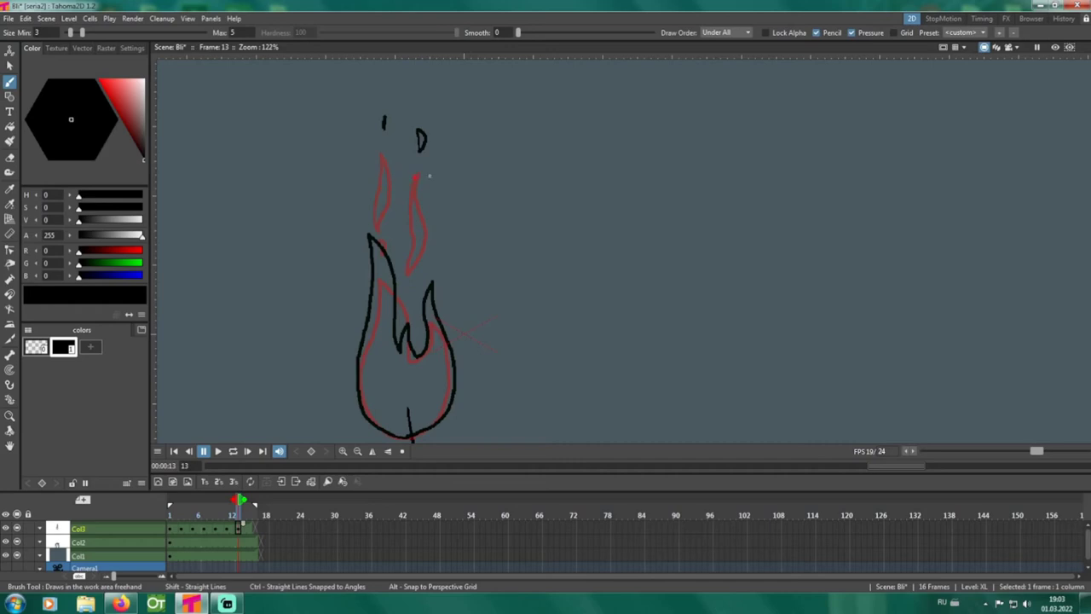
left_click_drag(418, 194, 418, 177)
Step: Create a blank flame drawing on frame 15 and extend the onion skin back to frame 1
left_click(252, 499)
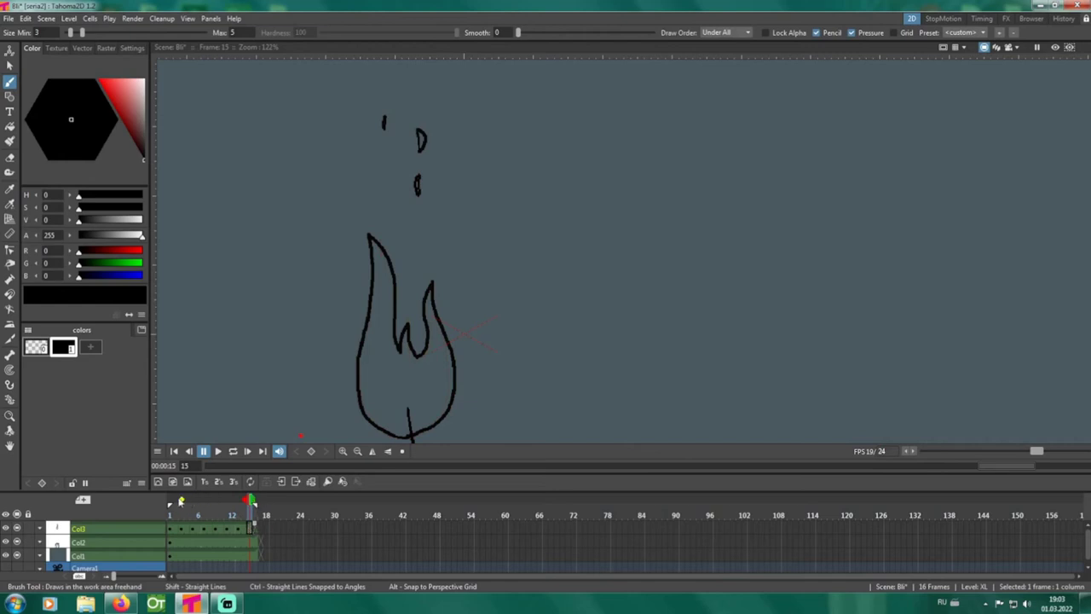
left_click(170, 500)
key("e")
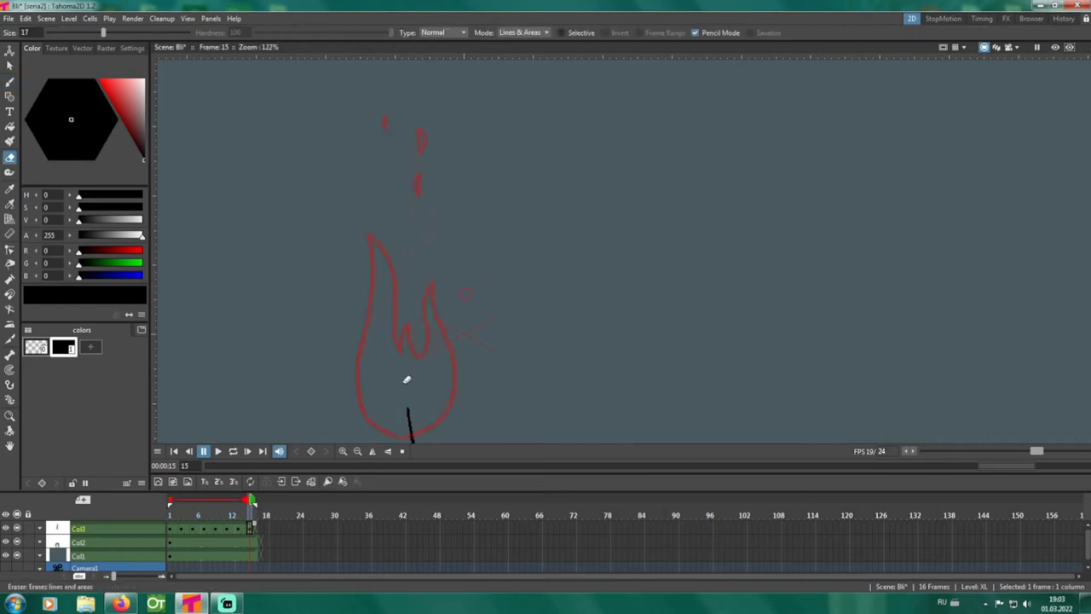
scroll(323, 428, "up", 1)
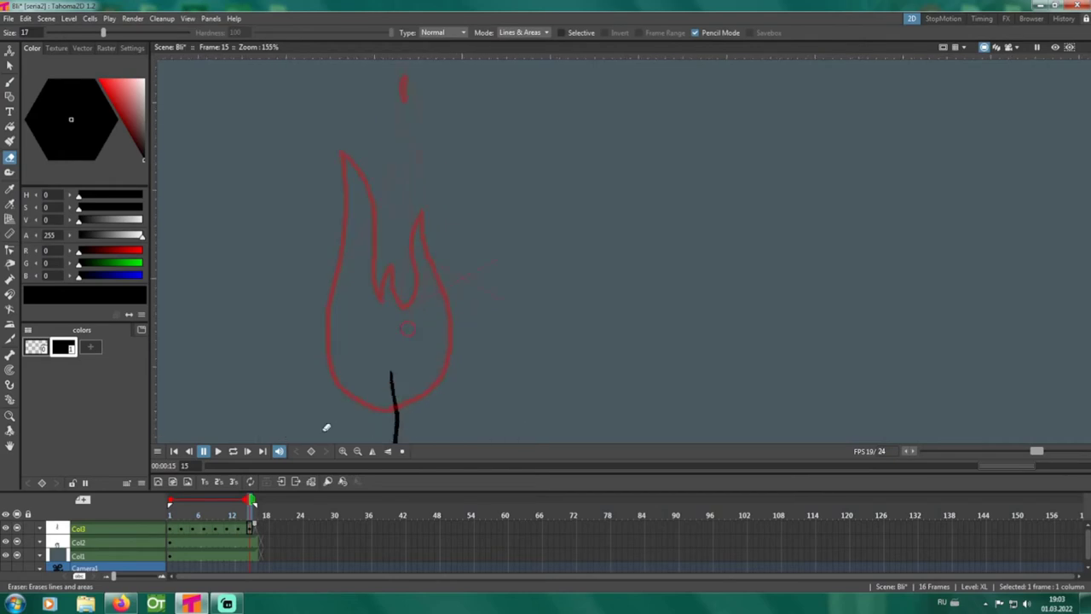
key("b")
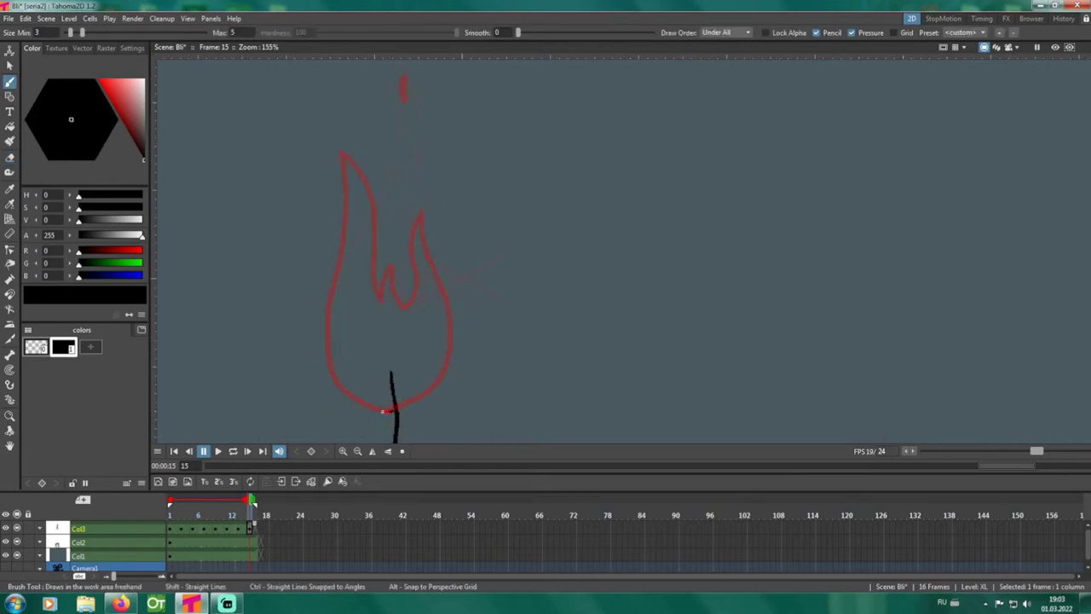
Step: Draw the frame 15 flame outline with two tall pointed tips, a deep notch between them and a pinched base on the right tip
mouse_move(383, 412)
left_mouse_down()
mouse_move(335, 377)
mouse_move(326, 333)
mouse_move(372, 158)
mouse_move(392, 212)
mouse_move(401, 307)
left_mouse_up()
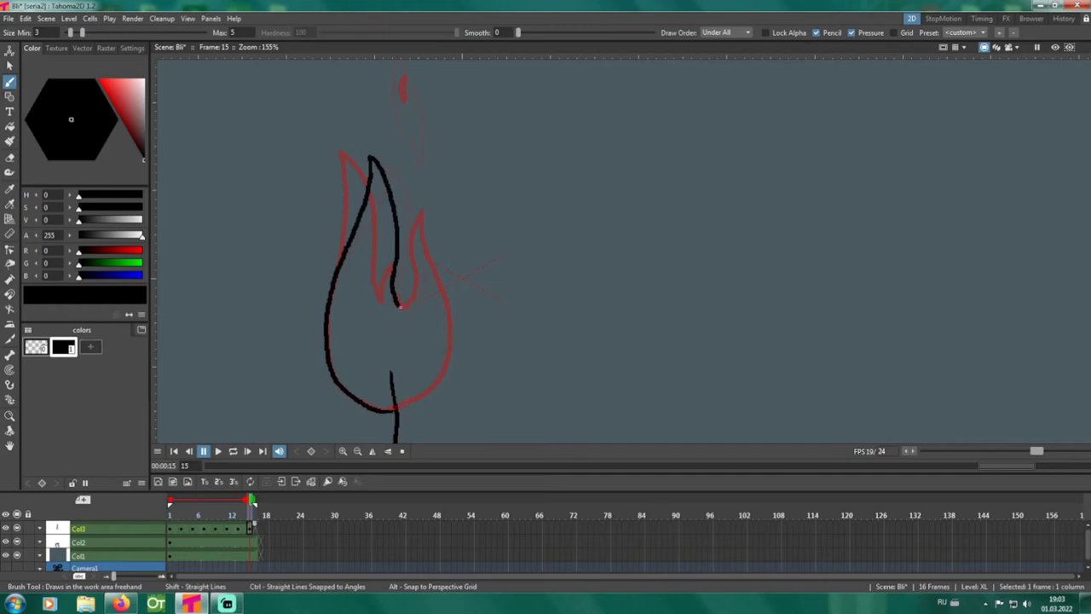
mouse_move(401, 305)
left_mouse_down()
mouse_move(420, 234)
mouse_move(443, 288)
mouse_move(404, 299)
mouse_move(412, 282)
left_mouse_up()
key("ctrl+z")
mouse_move(417, 268)
left_mouse_down()
mouse_move(401, 305)
mouse_move(418, 250)
mouse_move(414, 162)
mouse_move(435, 203)
mouse_move(424, 253)
mouse_move(446, 344)
mouse_move(438, 372)
mouse_move(389, 411)
left_mouse_up()
key("ctrl+z")
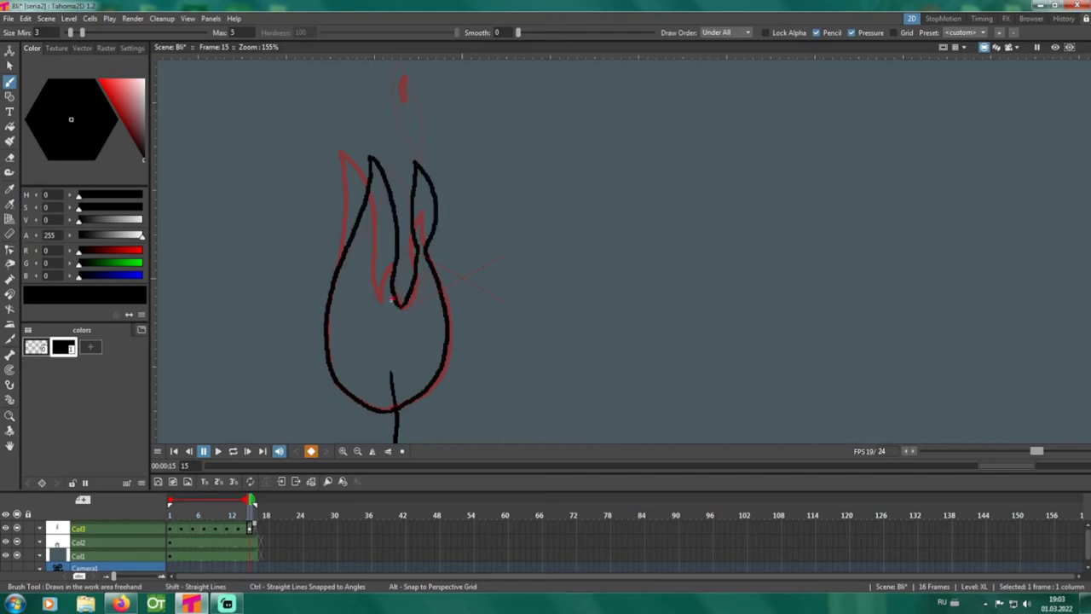
scroll(399, 304, "down", 2)
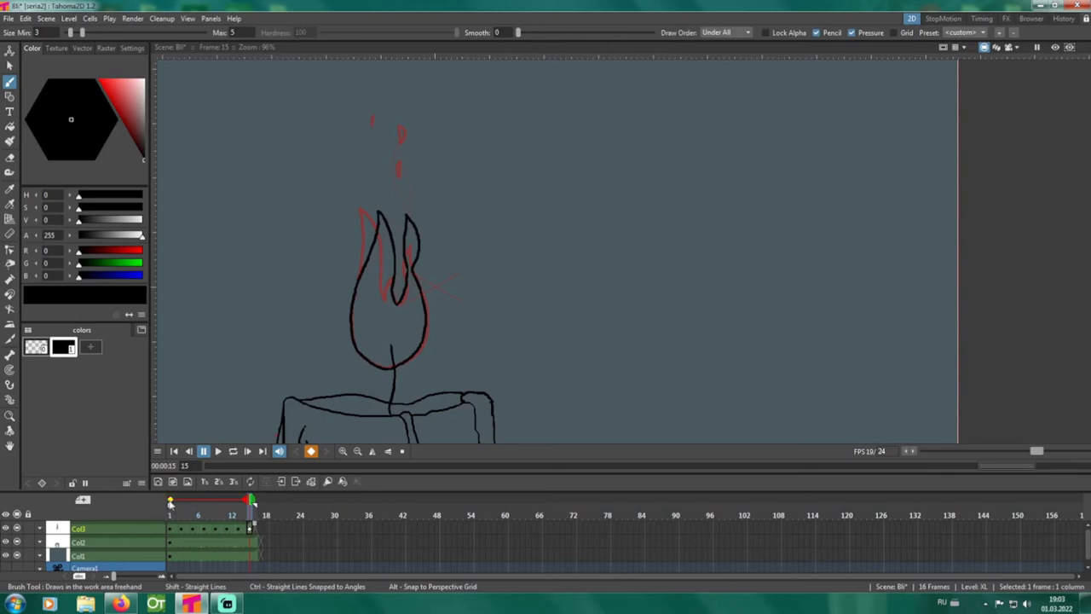
Step: Shorten the onion skin range, hold the frame 15 drawing for two frames and preview the animation in a loop
left_click_drag(170, 501, 248, 503)
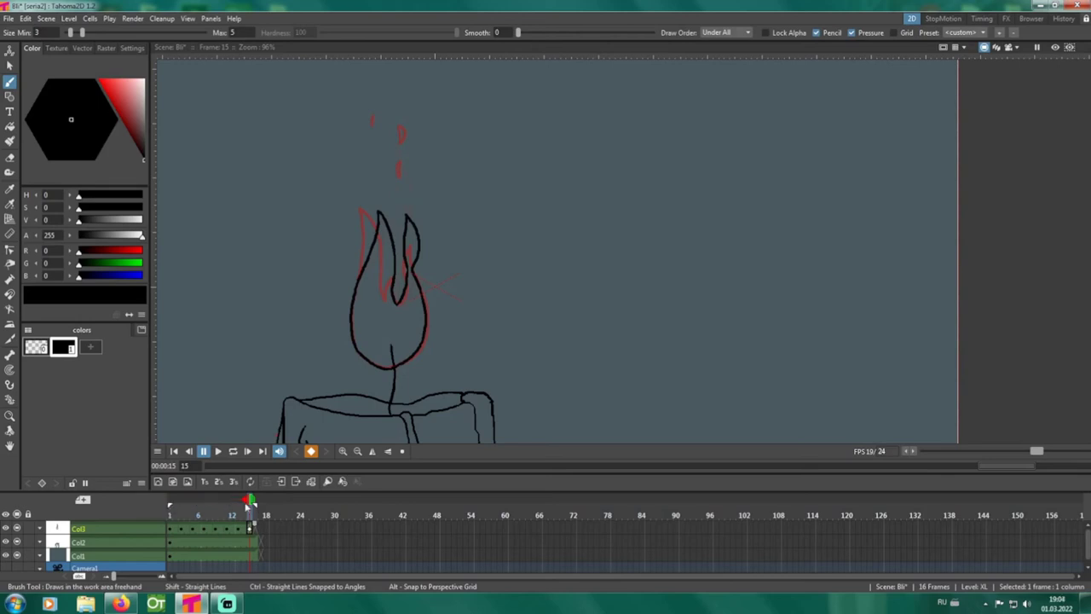
left_click(235, 454)
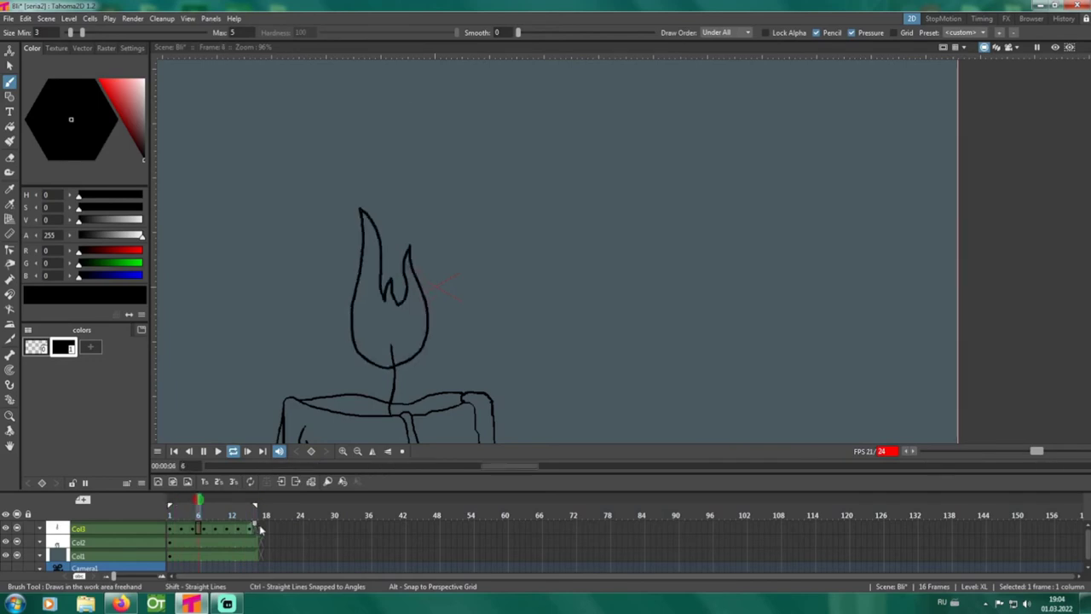
left_click_drag(256, 529, 263, 532)
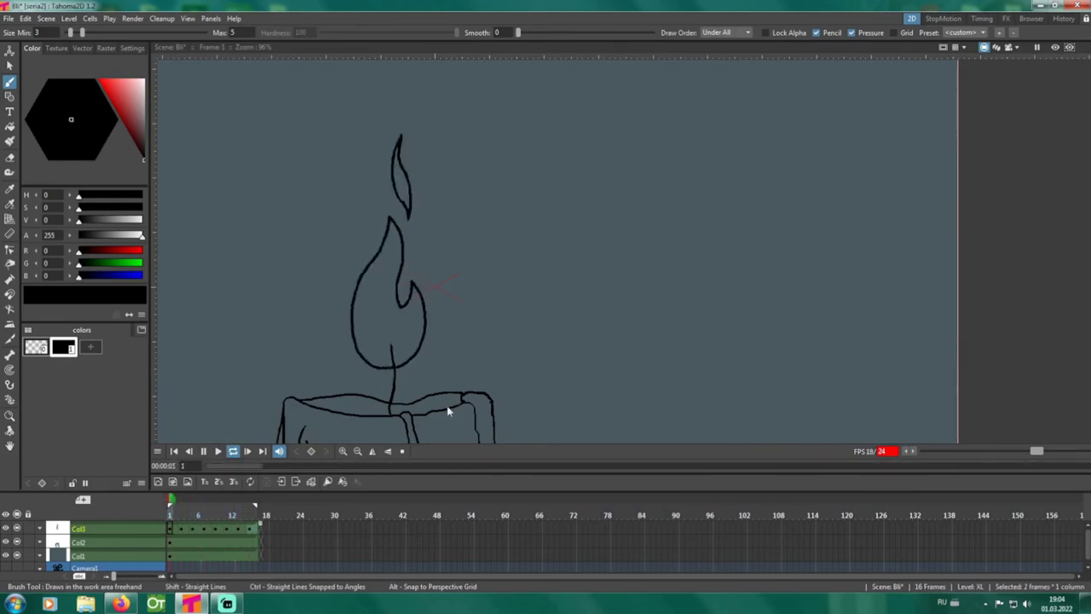
scroll(506, 371, "down", 2)
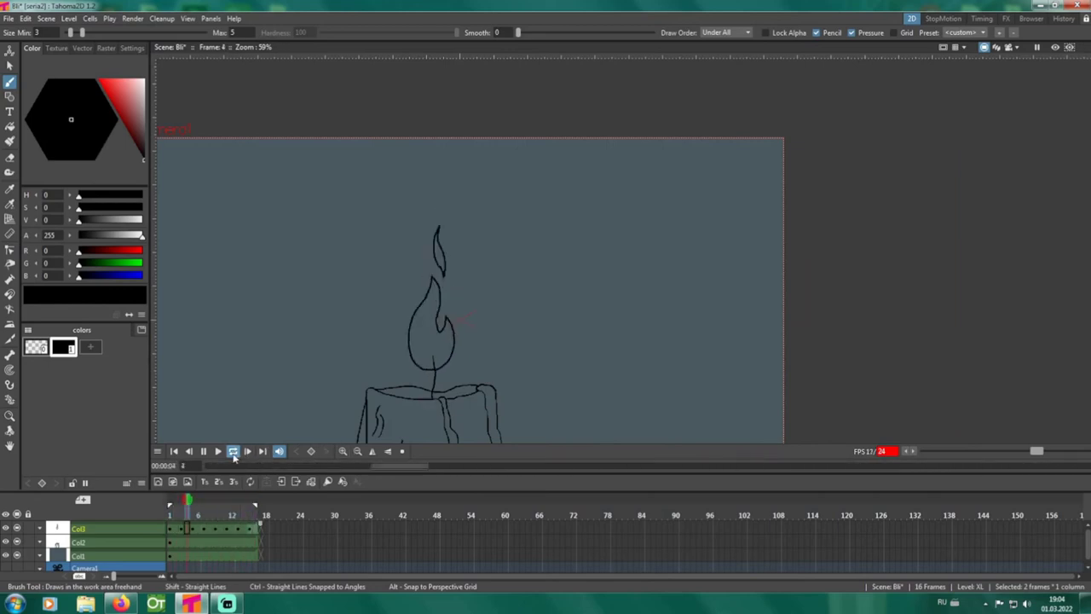
left_click(233, 452)
Step: Save the scene together with all its levels
left_click(7, 18)
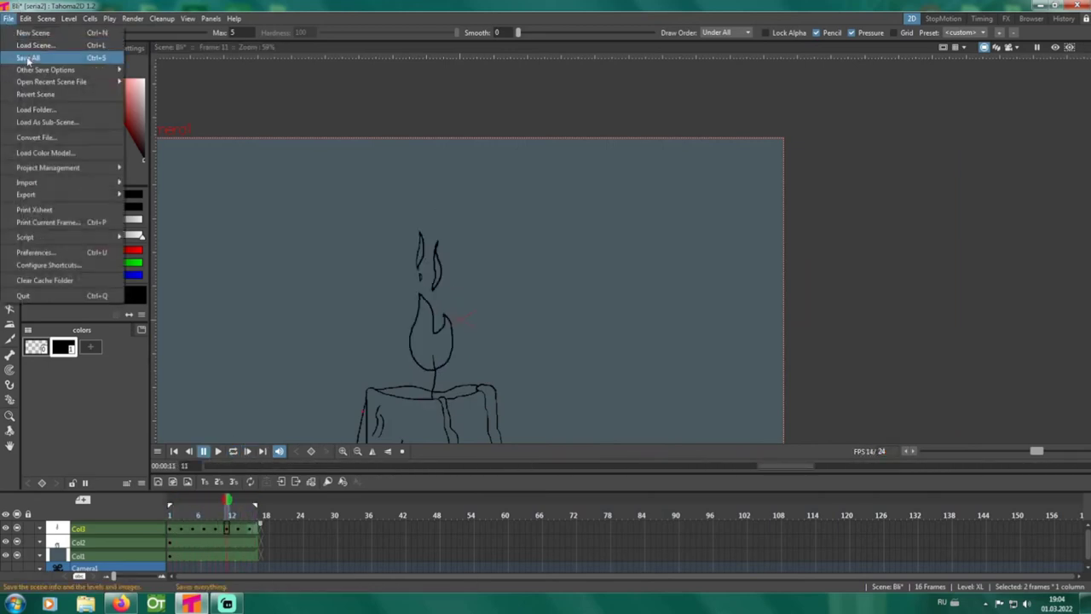
left_click(28, 52)
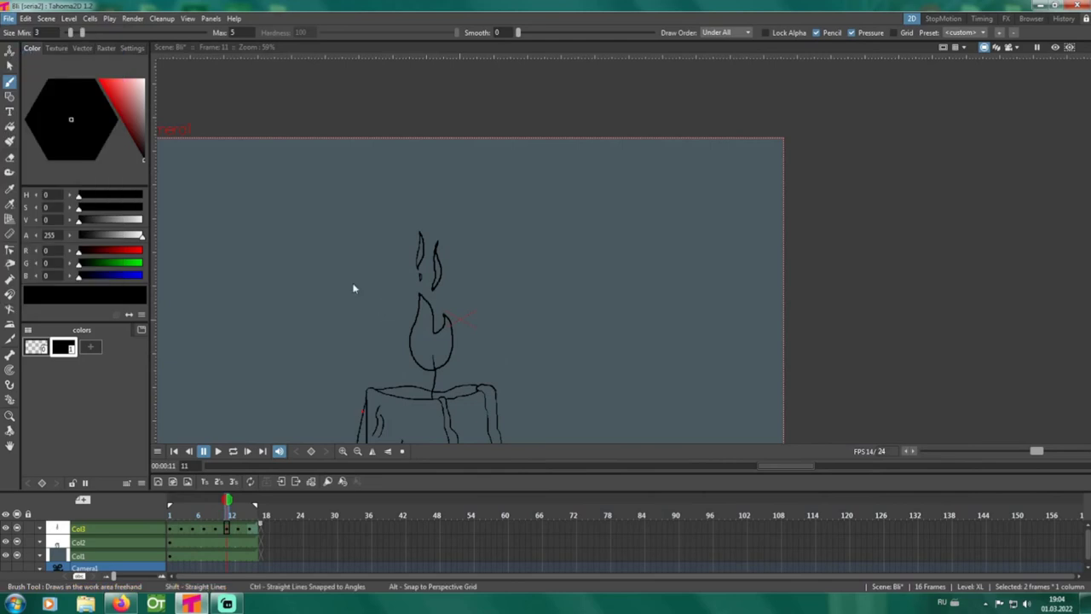
Step: Go to the frame 1 flame drawing and add a grey-brown palette style with RGB 135, 128, 110
scroll(420, 314, "up", 3)
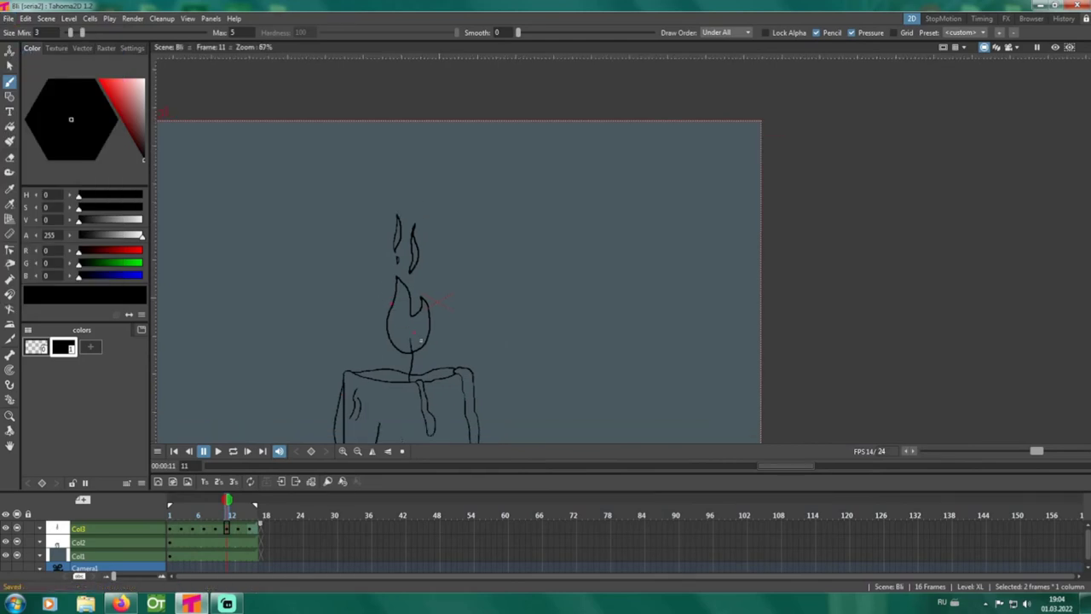
left_click_drag(407, 326, 382, 311)
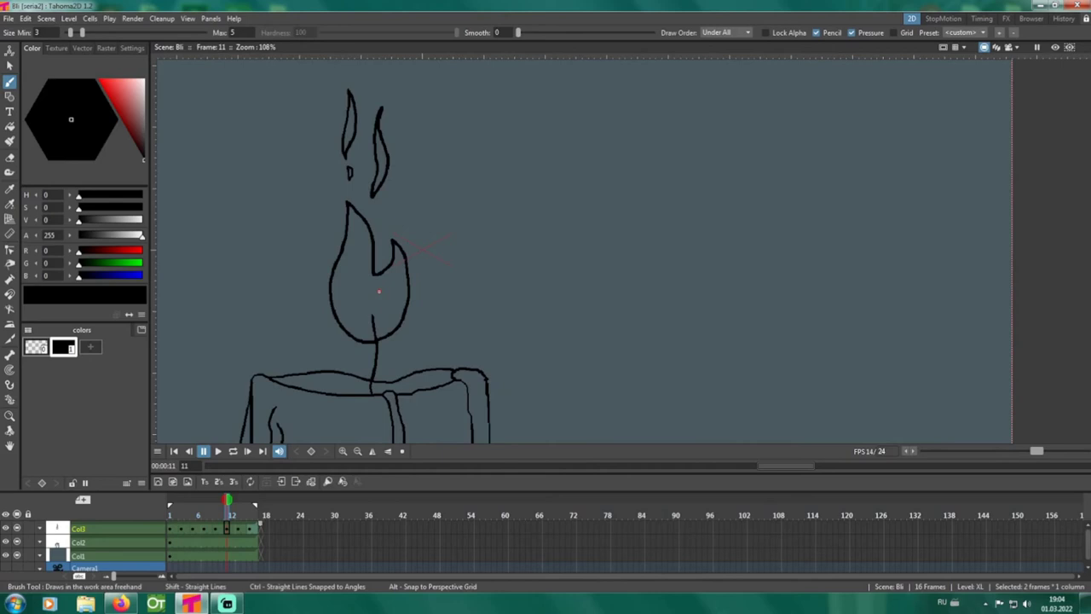
left_click(173, 530)
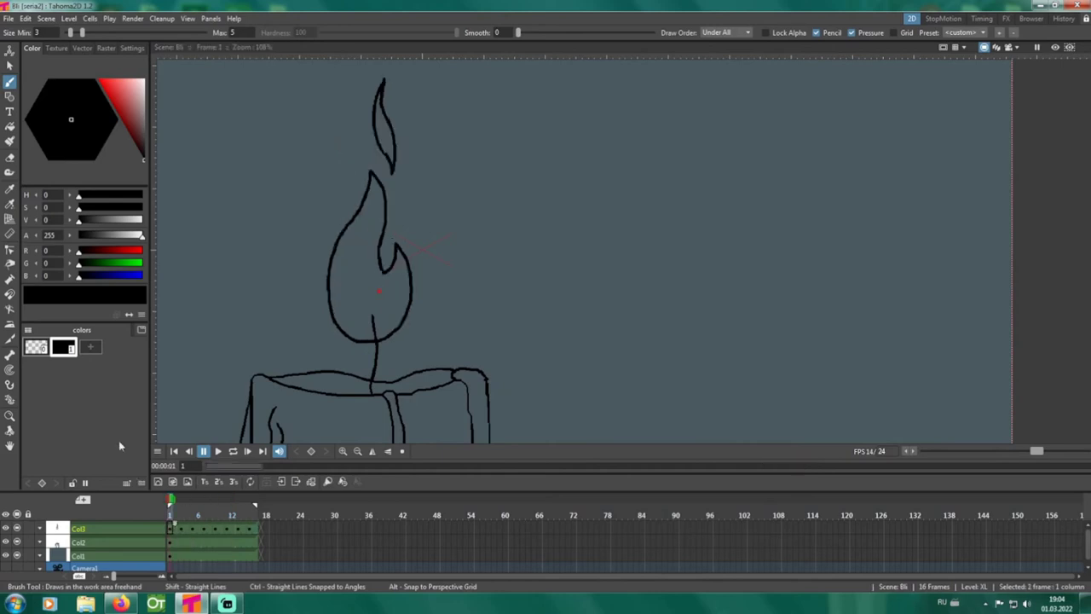
left_click(91, 347)
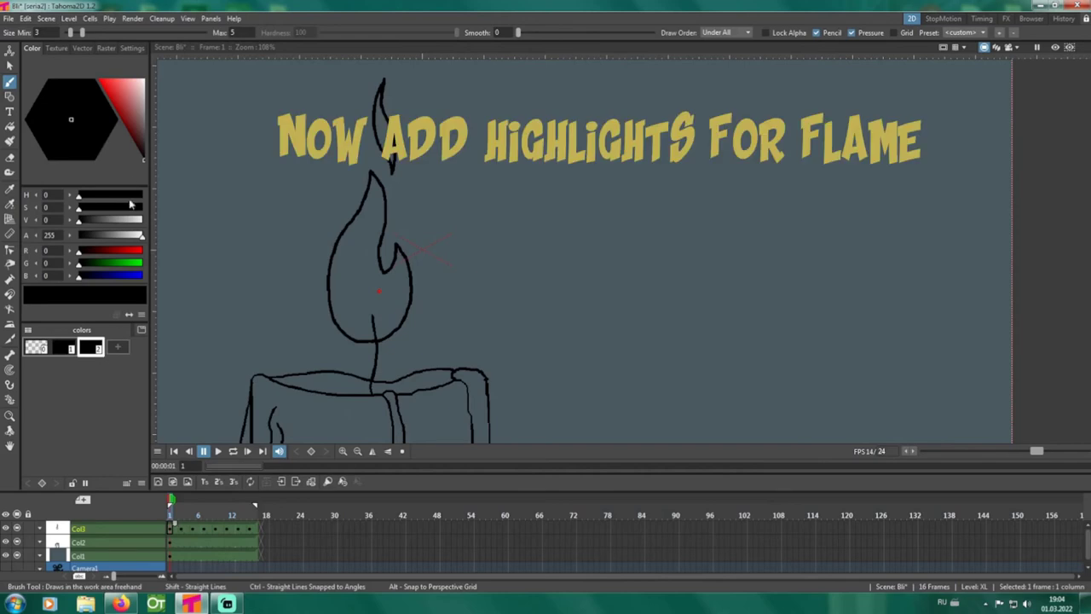
left_click(139, 127)
left_click_drag(77, 128, 77, 114)
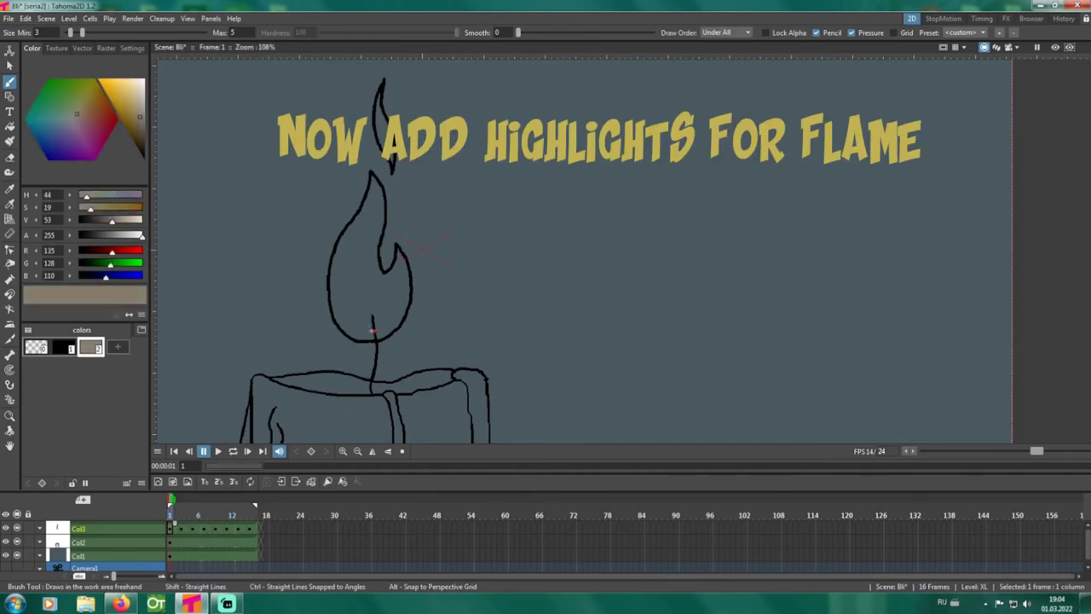
Step: Draw a small pointed highlight inside the frame 1 flame and another inside the frame 3 flame, with the previous drawing as onion skin
mouse_move(372, 330)
left_mouse_down()
mouse_move(355, 307)
mouse_move(363, 253)
mouse_move(385, 307)
mouse_move(375, 331)
mouse_move(386, 300)
left_mouse_up()
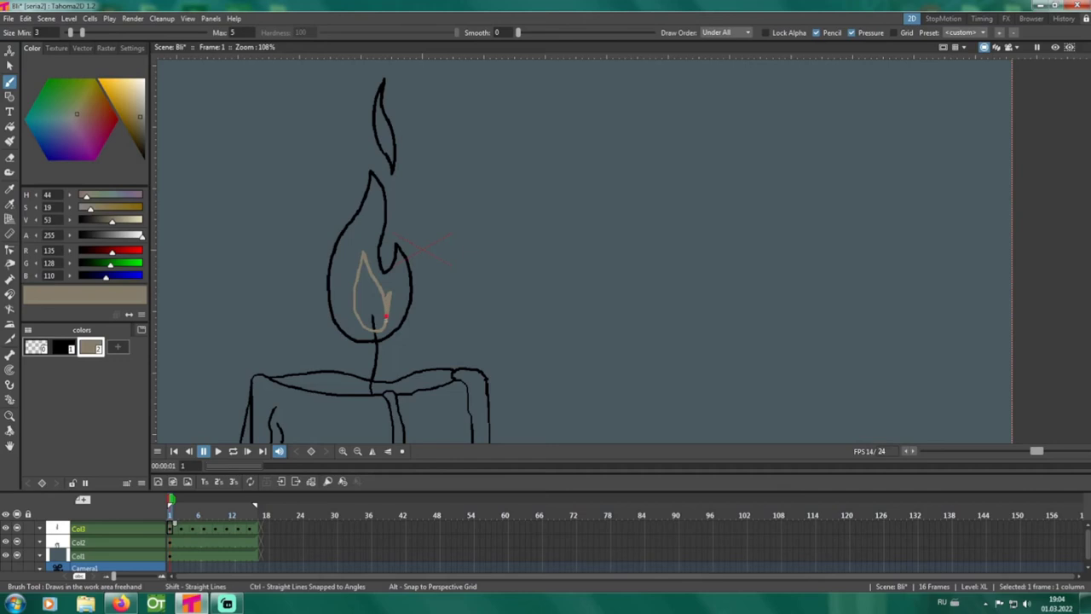
key("period")
key("period")
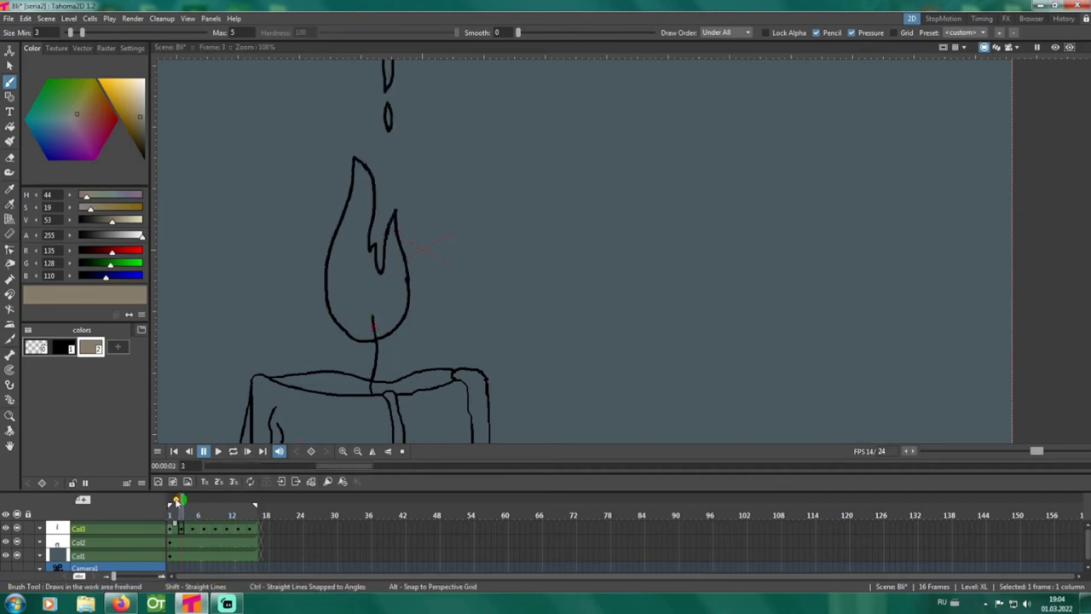
left_click(179, 501)
mouse_move(373, 328)
left_mouse_down()
mouse_move(350, 308)
mouse_move(350, 243)
mouse_move(375, 294)
left_mouse_up()
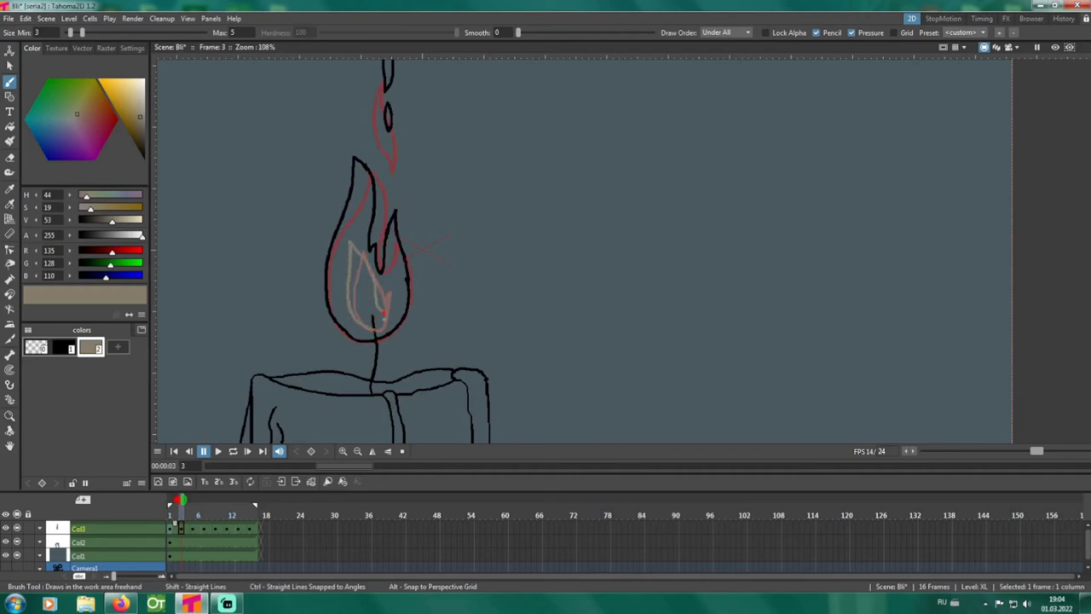
Step: Draw two-tipped highlight shapes inside the flames on frames 5 and 7, following the onion-skinned highlights
key("period")
key("period")
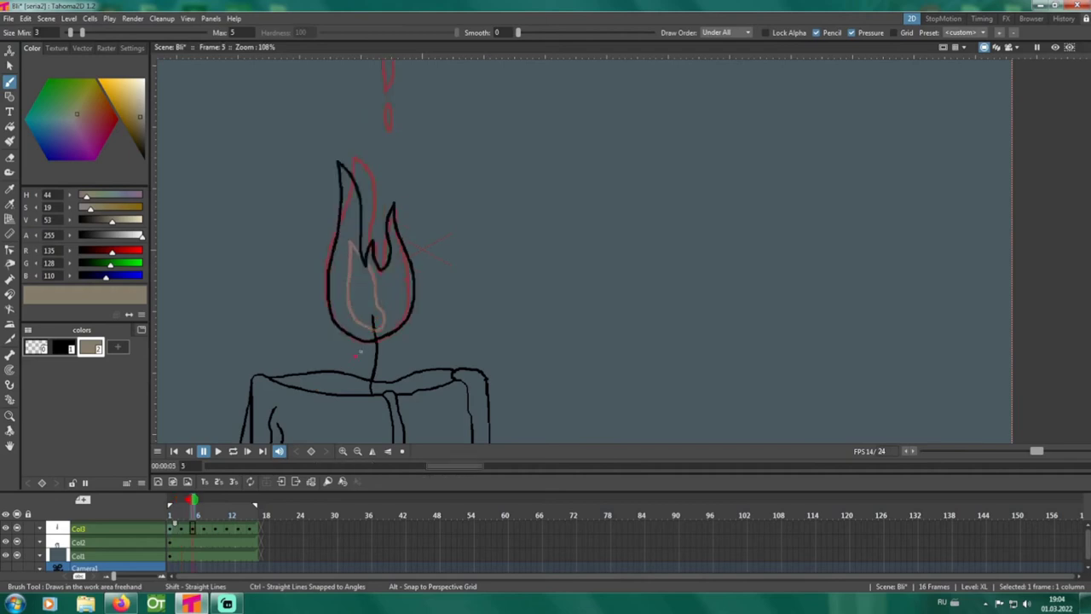
mouse_move(372, 327)
left_mouse_down()
mouse_move(344, 296)
mouse_move(345, 256)
mouse_move(368, 298)
mouse_move(388, 307)
mouse_move(373, 324)
left_mouse_up()
key("period")
key("period")
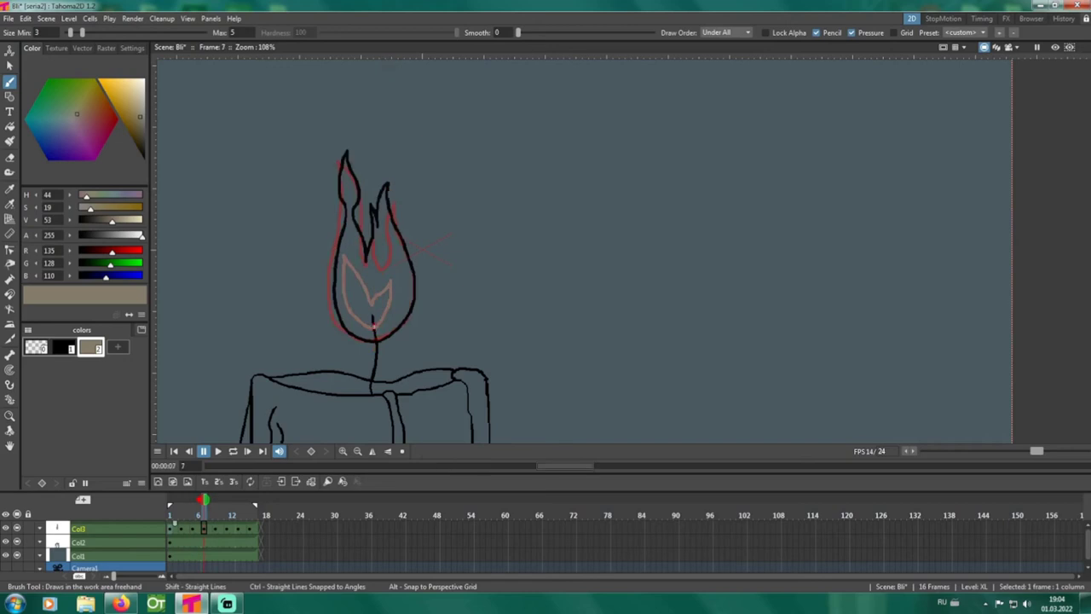
mouse_move(354, 291)
left_mouse_down()
mouse_move(352, 252)
mouse_move(372, 298)
mouse_move(389, 249)
mouse_move(390, 300)
left_mouse_up()
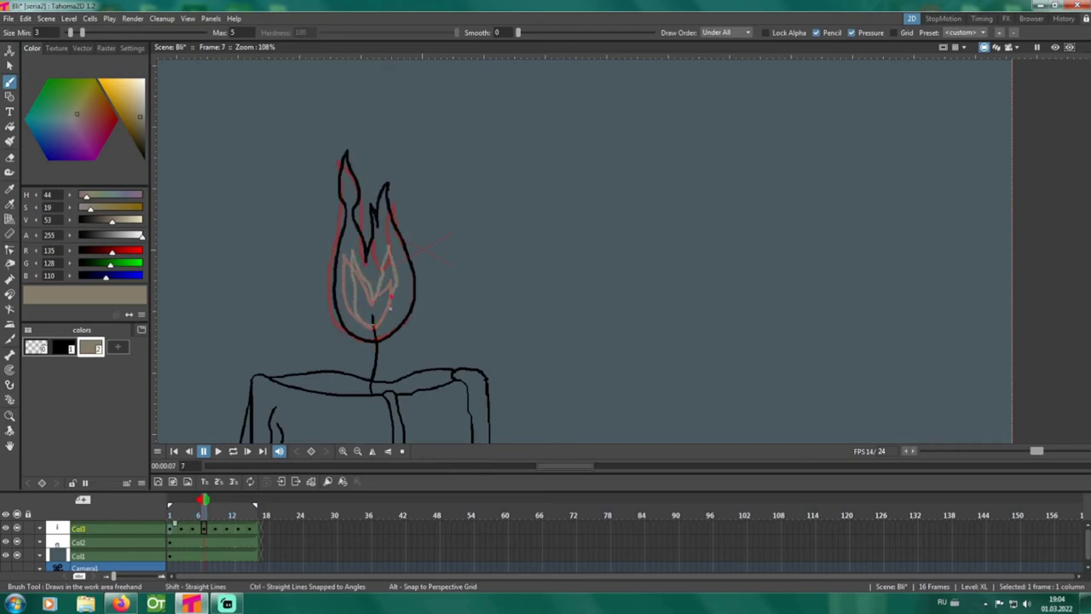
Step: Draw two-tipped highlight shapes inside the flames on frames 9 and 11, following the onion-skinned drawings
key("period")
key("period")
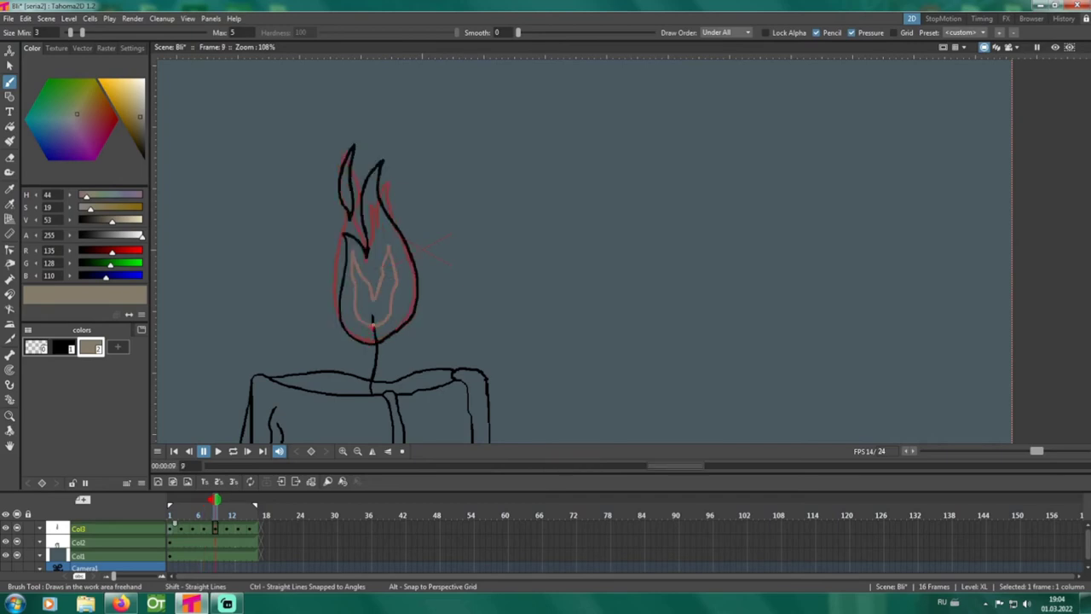
mouse_move(371, 324)
left_mouse_down()
mouse_move(356, 311)
mouse_move(352, 279)
mouse_move(372, 292)
left_mouse_up()
mouse_move(379, 245)
left_mouse_down()
mouse_move(393, 306)
mouse_move(369, 331)
mouse_move(350, 269)
mouse_move(355, 254)
mouse_move(379, 304)
mouse_move(391, 288)
mouse_move(371, 328)
left_mouse_up()
key("period")
key("period")
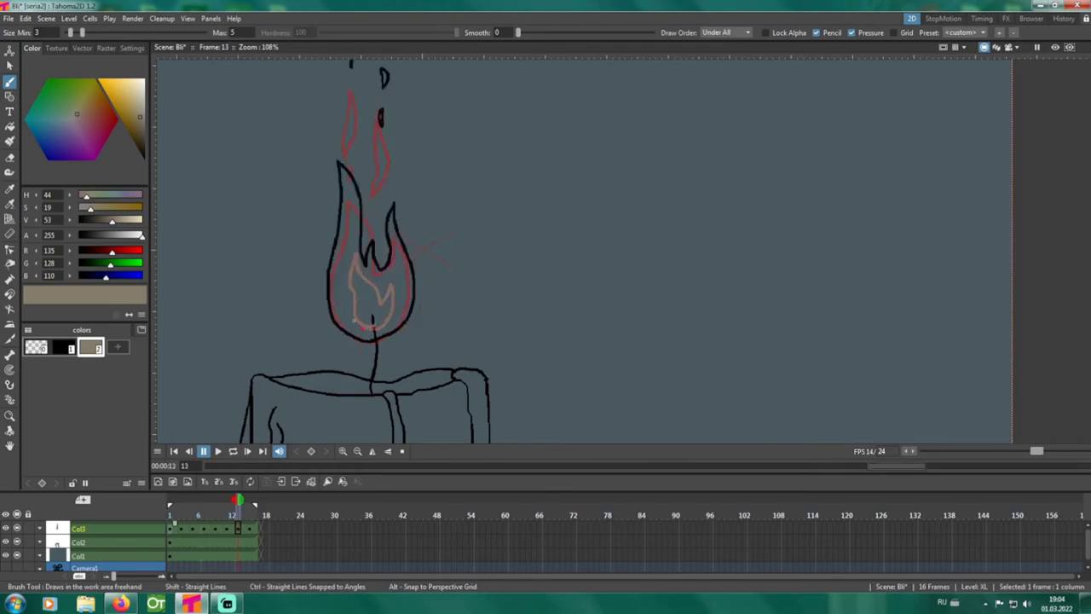
Step: Draw two-tipped highlight shapes inside the flames on frames 13 and 15, with the previous drawing as onion skin
mouse_move(357, 281)
left_mouse_down()
mouse_move(374, 311)
mouse_move(389, 286)
mouse_move(378, 323)
left_mouse_up()
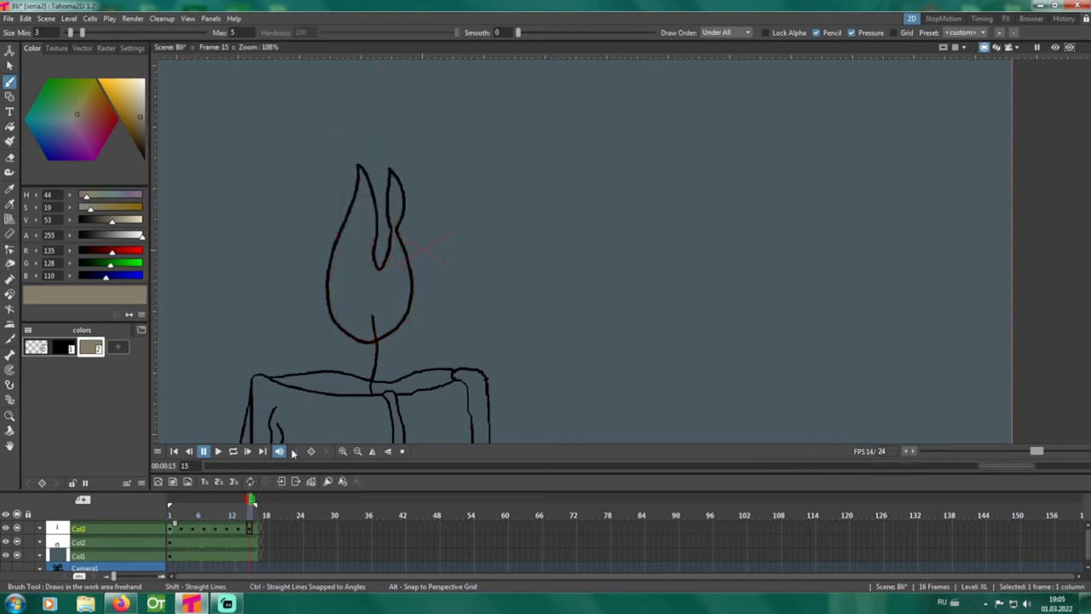
left_click(249, 500)
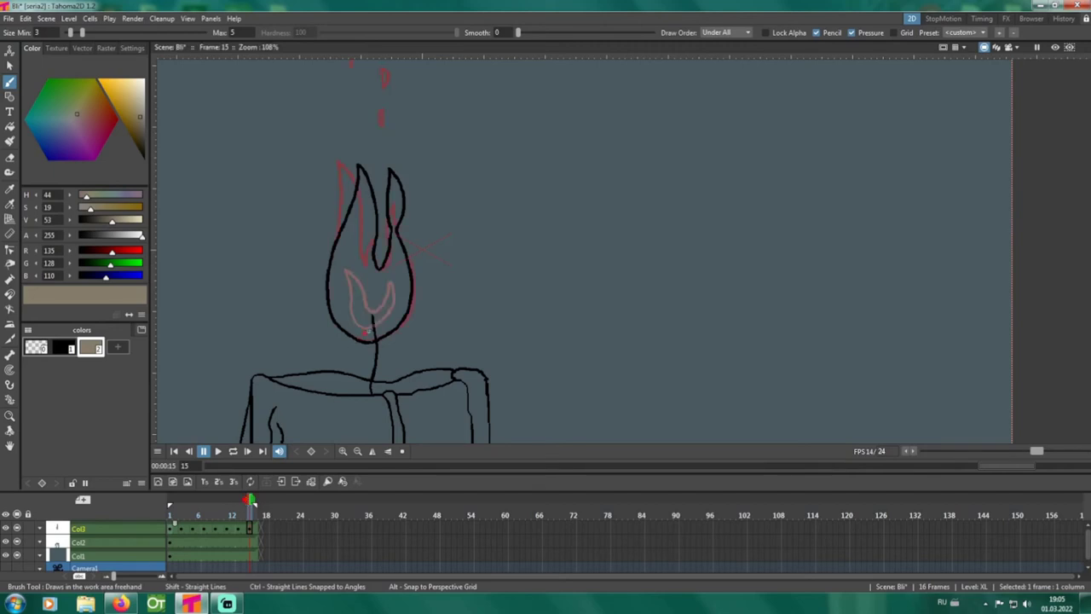
mouse_move(350, 310)
left_mouse_down()
mouse_move(356, 248)
mouse_move(382, 300)
left_mouse_up()
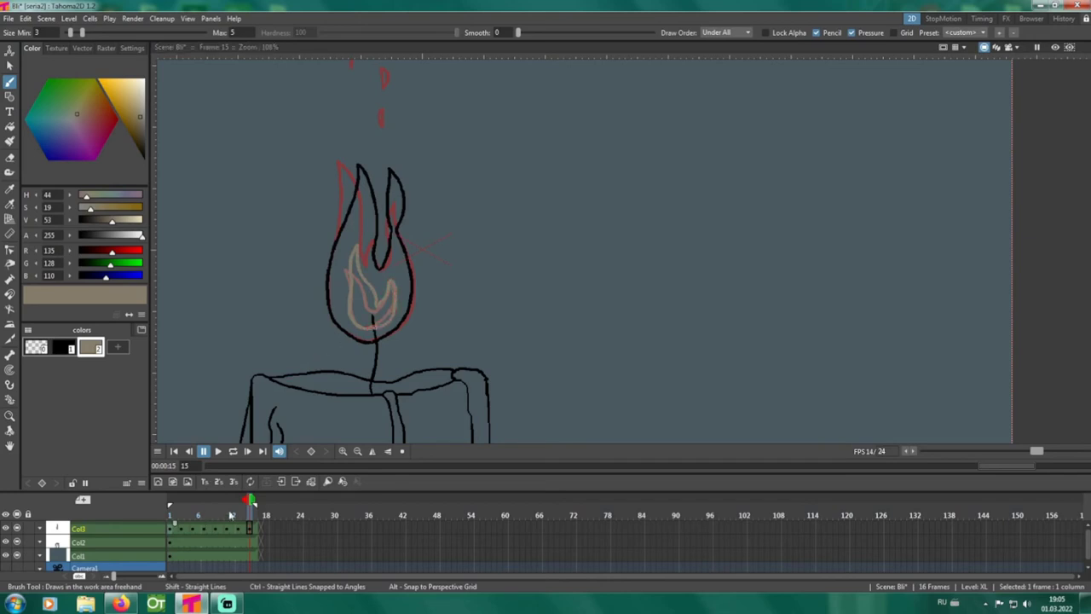
Step: Turn off the previous-drawing onion skin and preview the flame animation in a loop
left_click(248, 500)
left_click(233, 451)
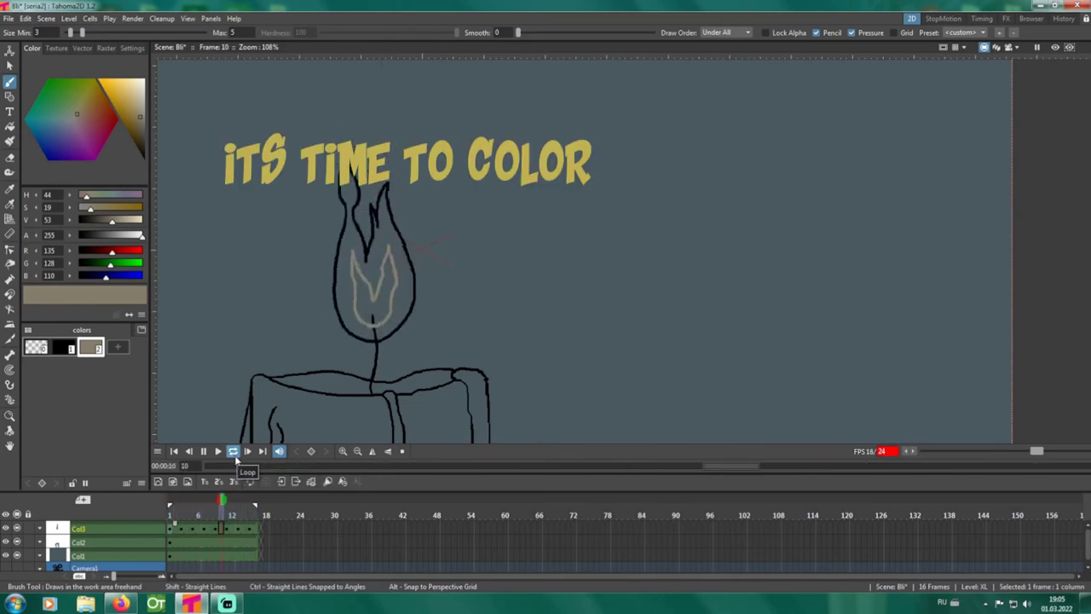
left_click(233, 454)
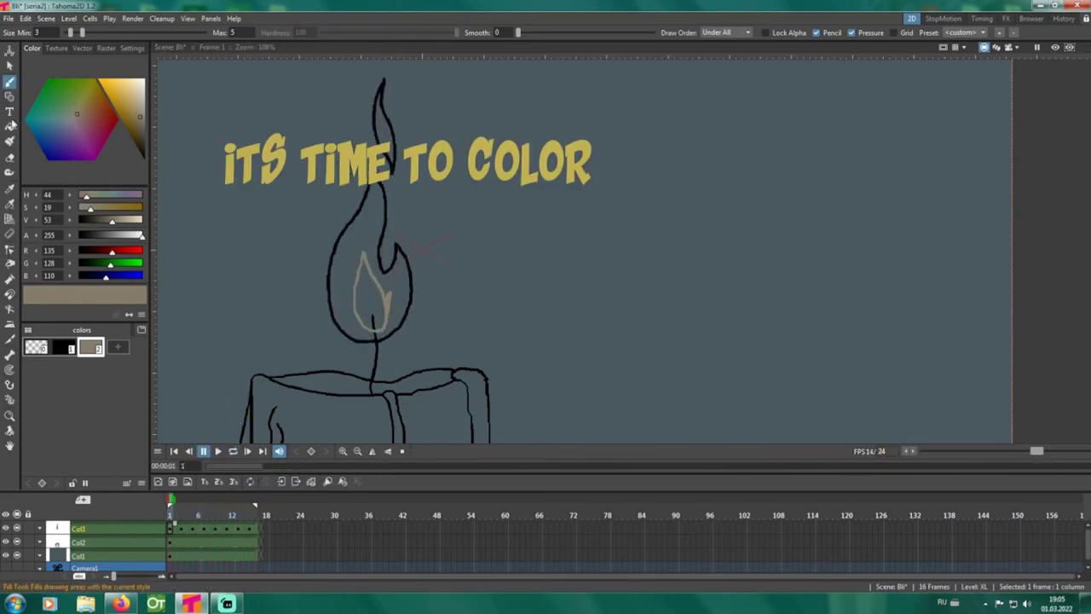
Step: Fill the inner highlights with the grey-brown style on the flame drawings of frames 1, 3, 5, 7 and 9
left_click(10, 125)
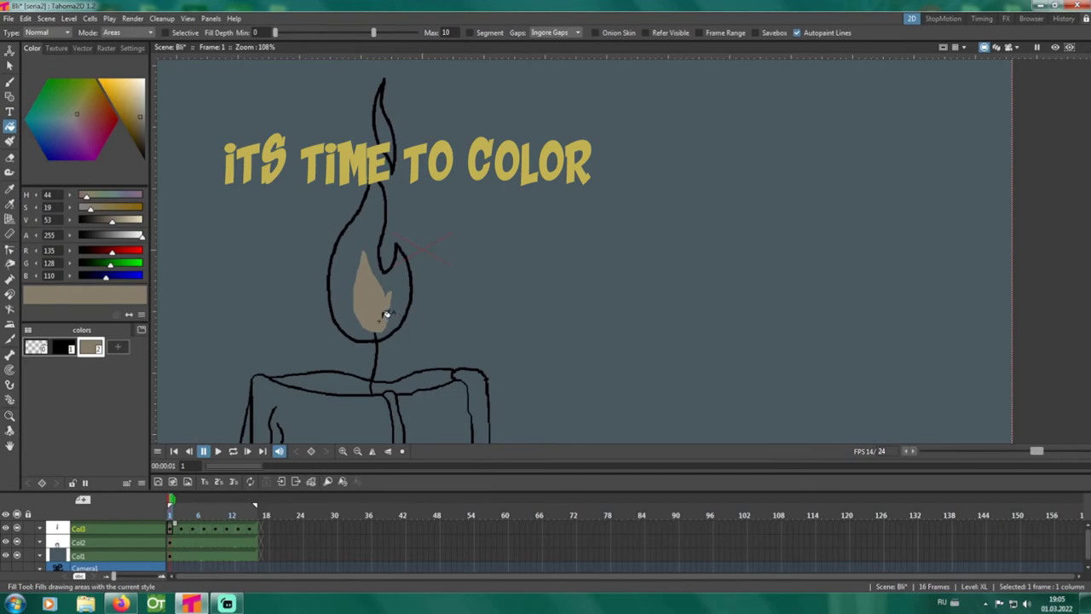
key("period")
key("period")
key("period")
key("period")
key("period")
key("period")
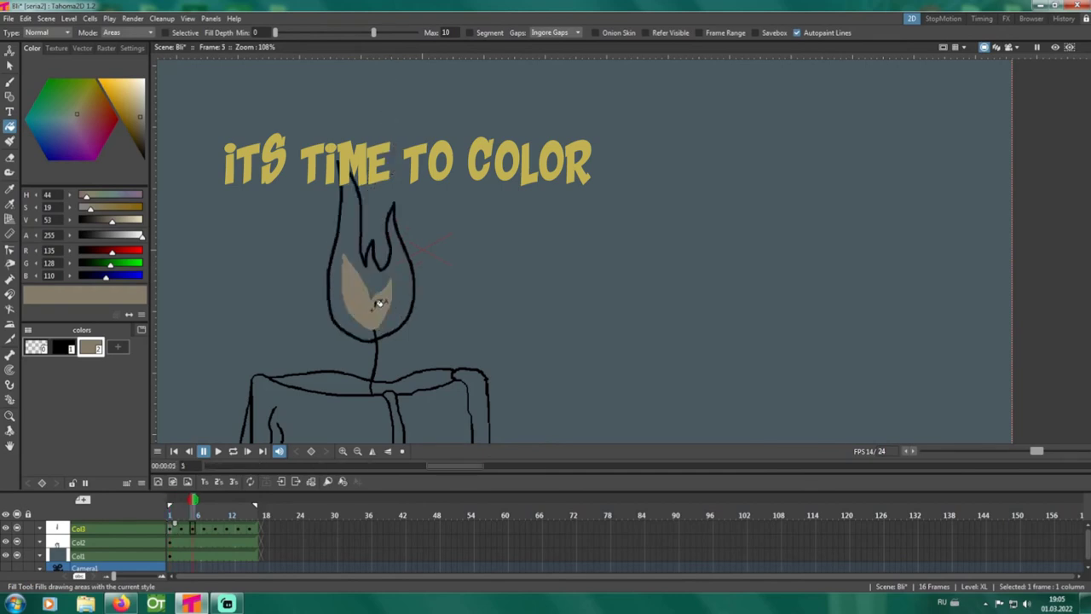
key("period")
key("period")
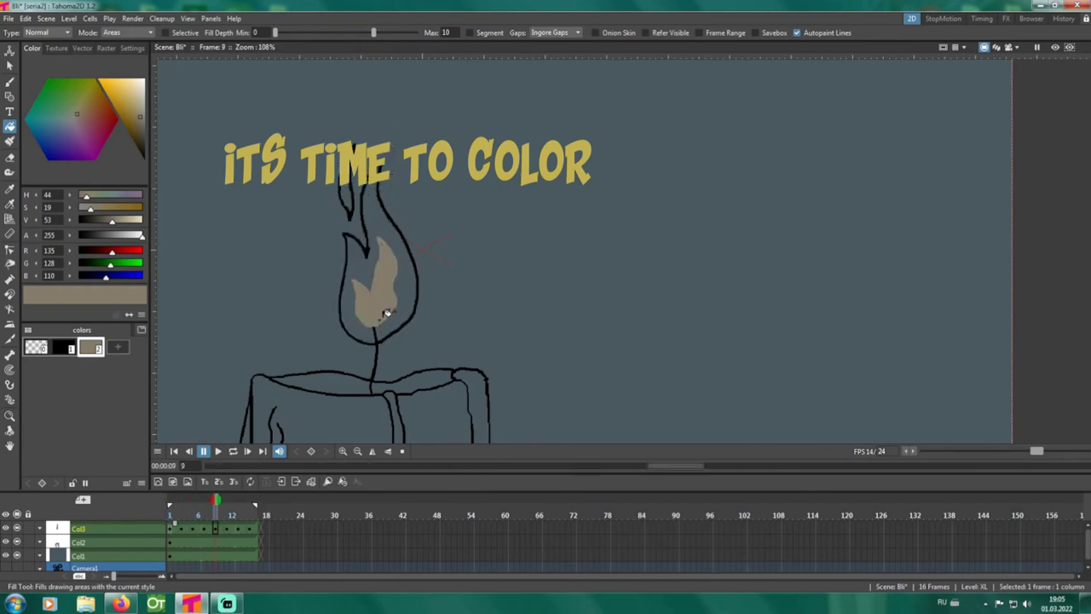
Step: Fill the inner highlights on frames 11, 13 and 15 with the same grey-brown style
key("period")
key("period")
key("period")
key("period")
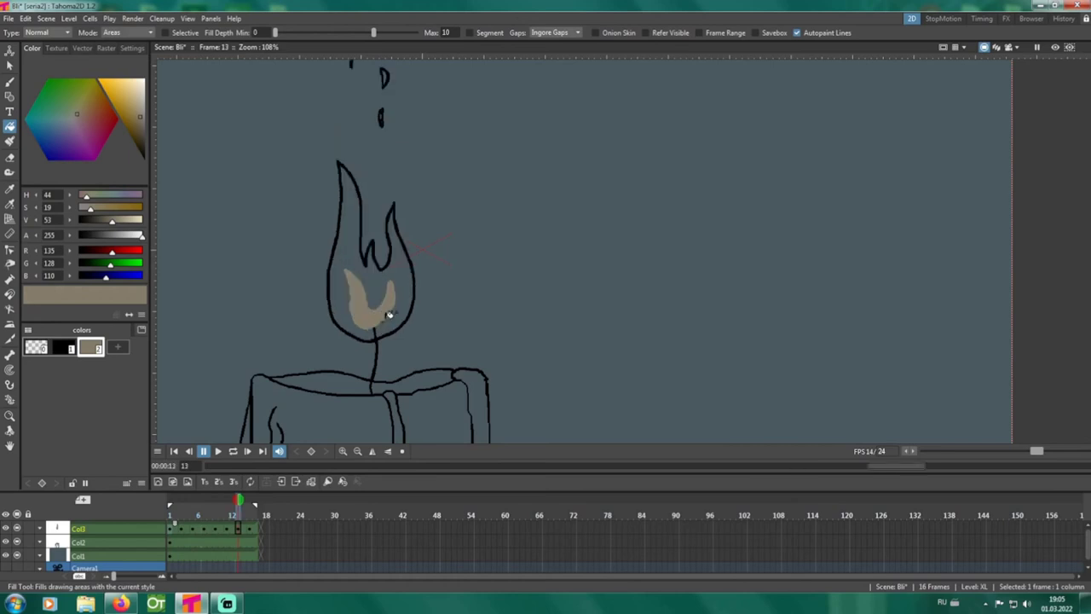
key("period")
key("period")
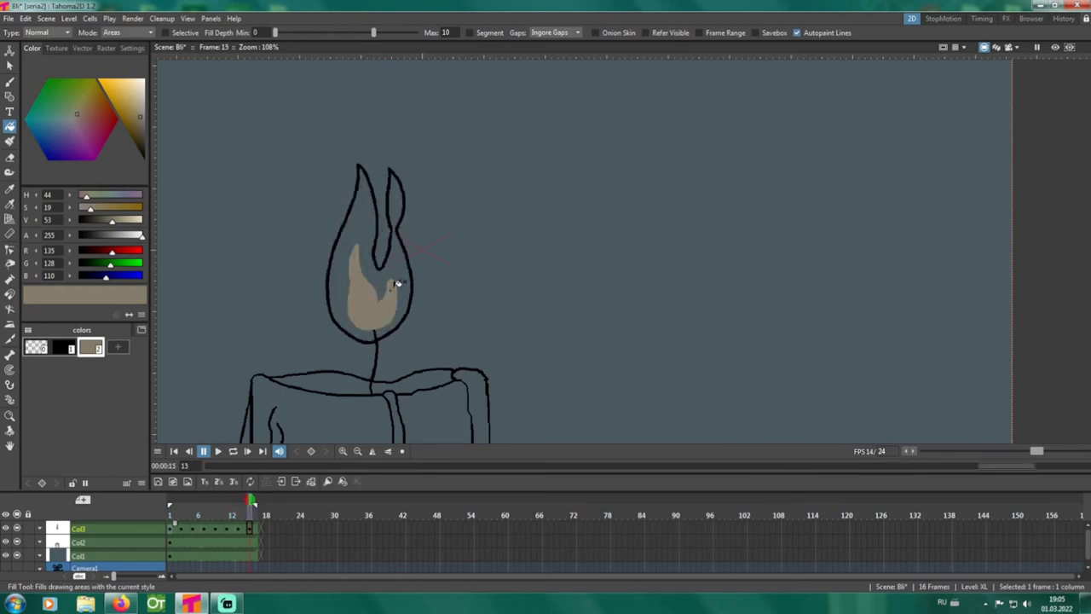
Step: Brush small grey-brown highlights in the right flame tip on frame 15, the left tip on frame 13 and the detached flame on frame 9
key("b")
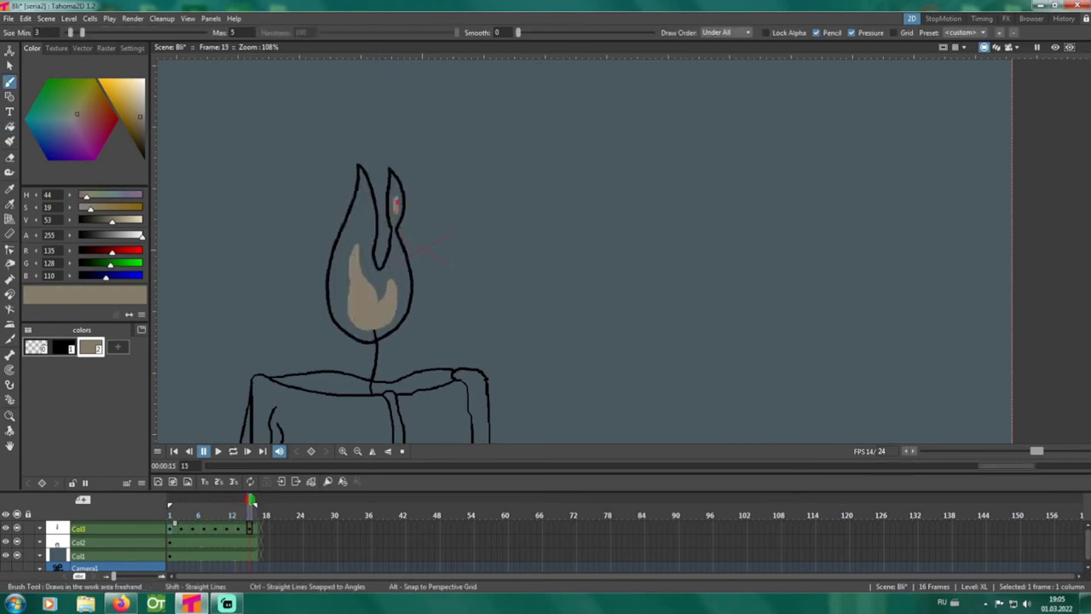
key("comma")
key("comma")
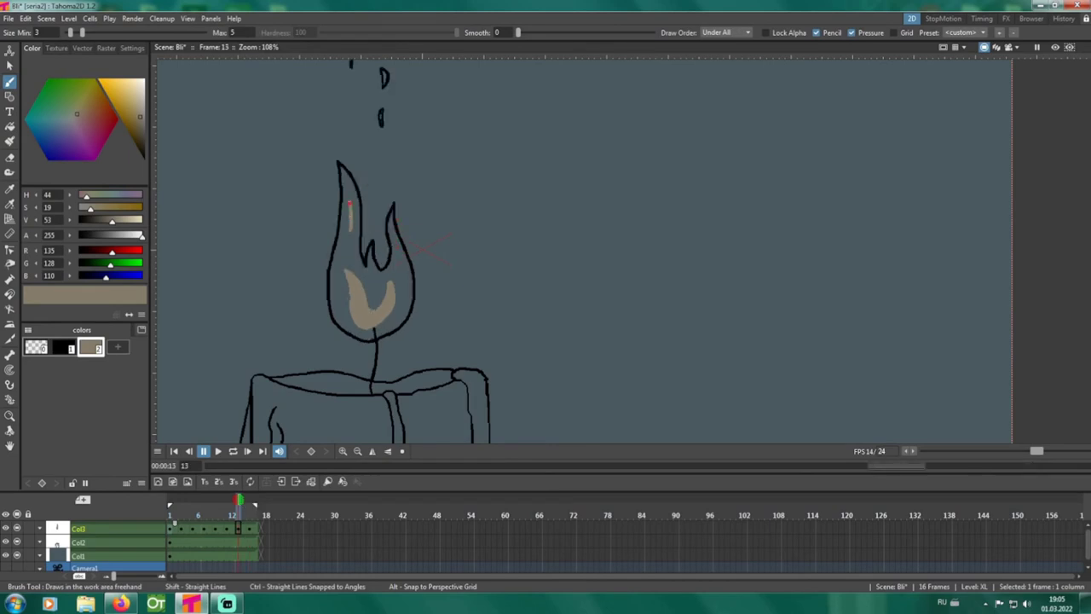
key("comma")
key("comma")
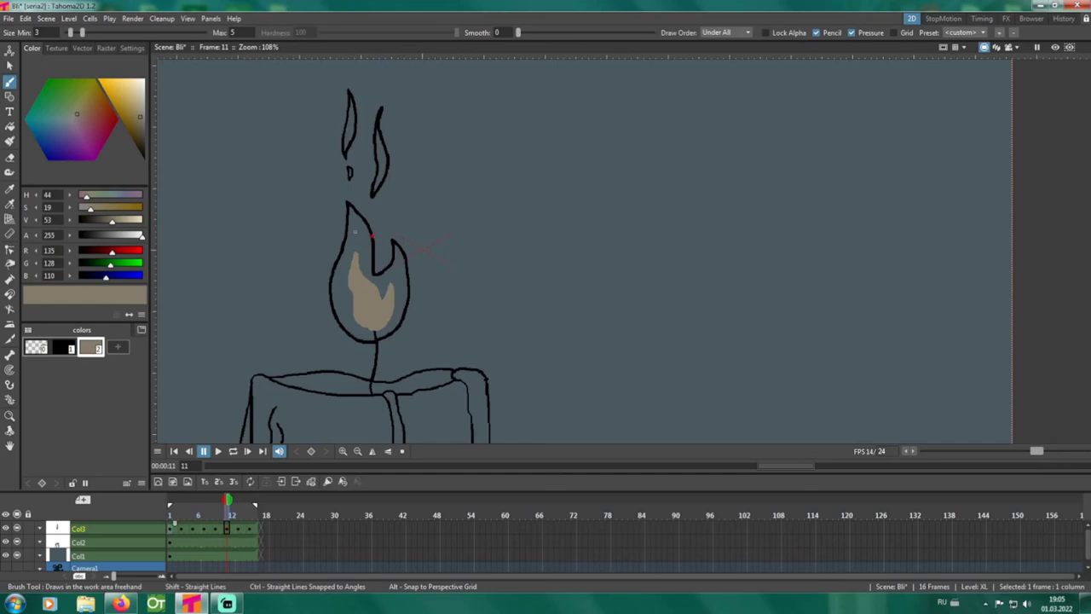
key("comma")
key("comma")
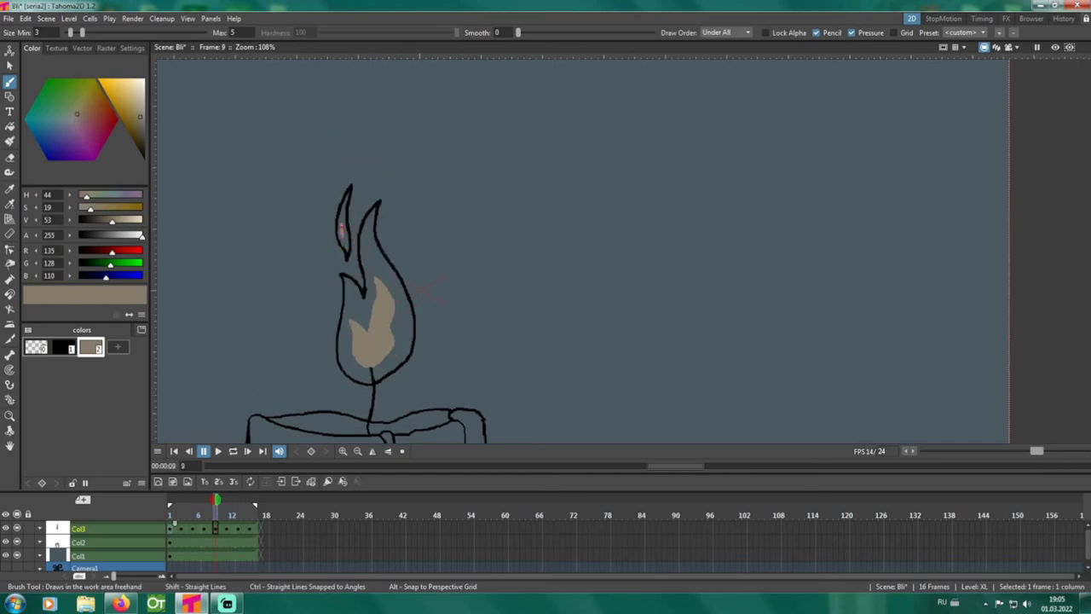
Step: Brush a small grey-brown highlight into the left flame tip on frames 7, 5 and 3
key("comma")
key("comma")
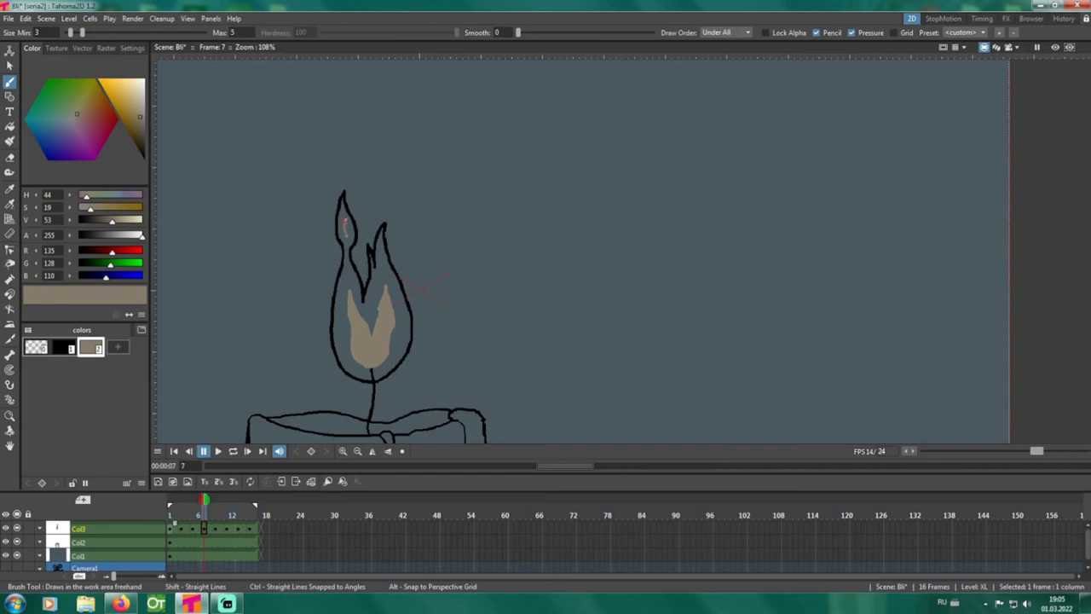
key("comma")
key("comma")
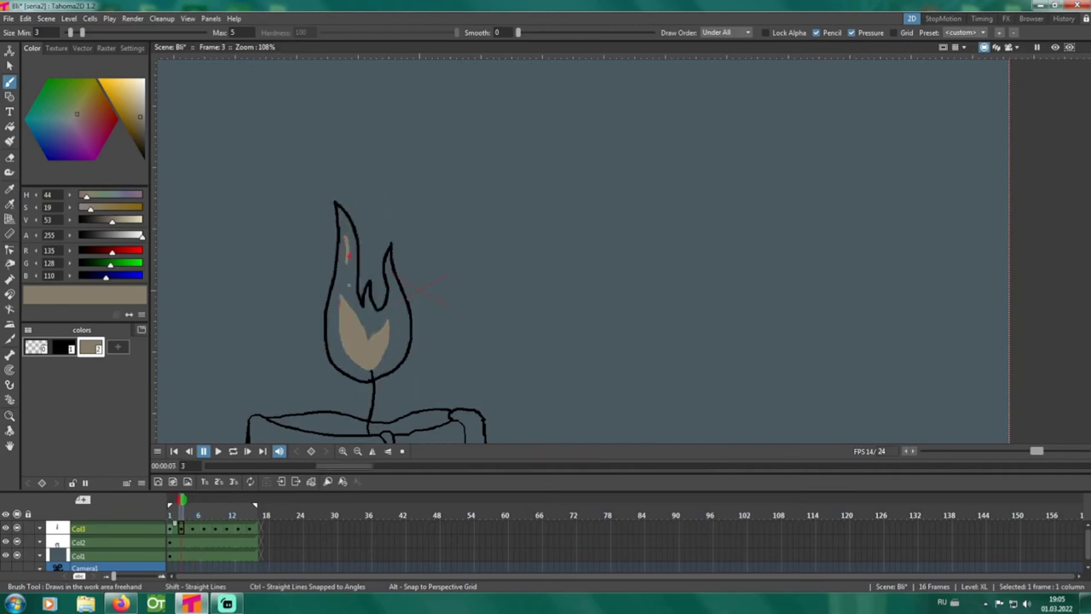
key("comma")
key("comma")
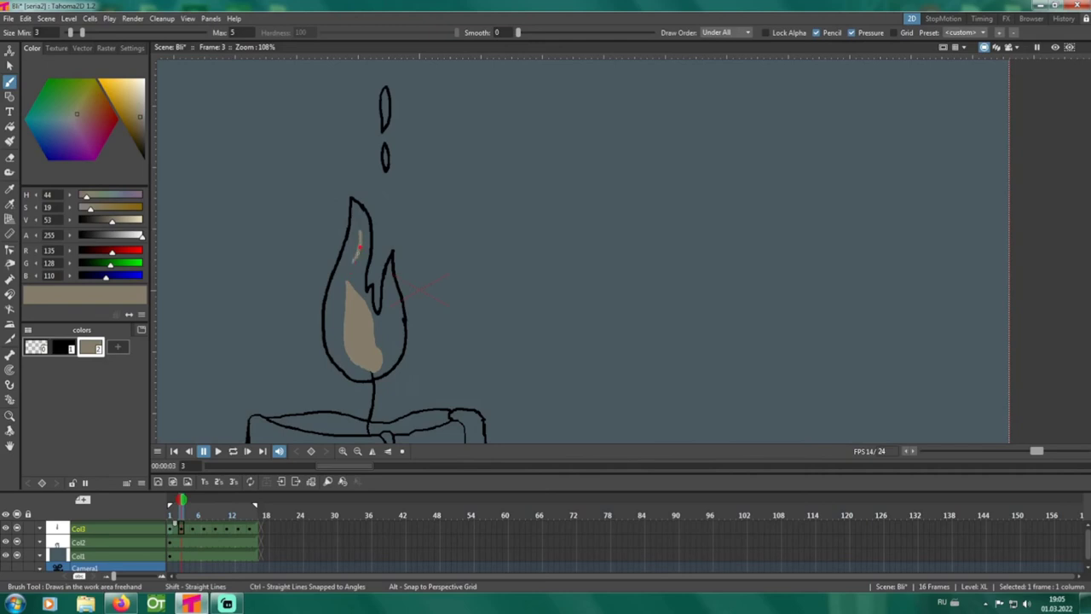
Step: Brush a small grey-brown highlight inside the detached flame piece on frame 1
key("period")
key("period")
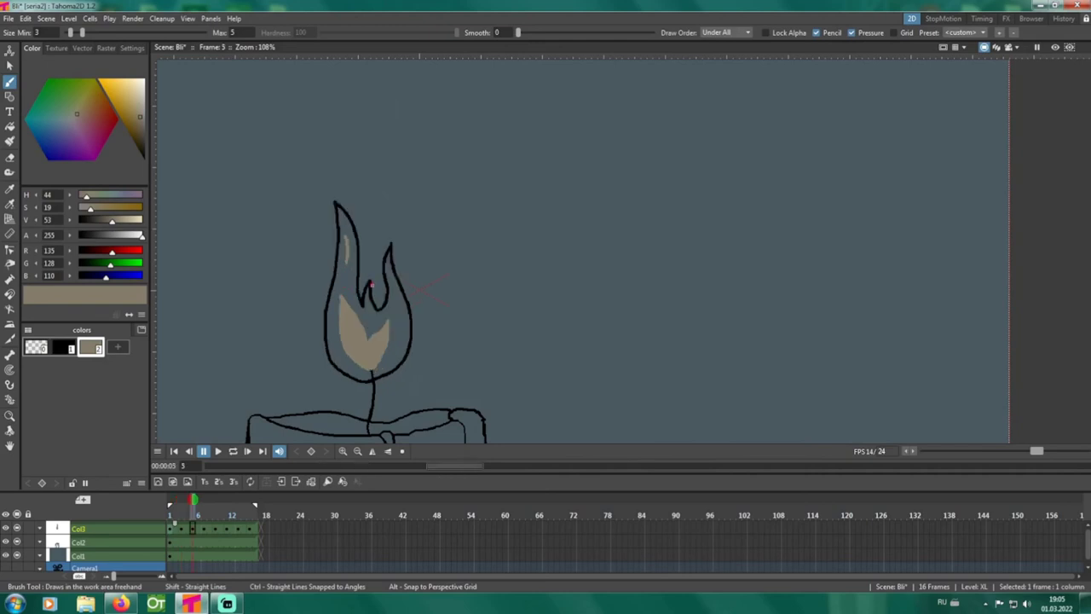
key("comma")
key("comma")
key("comma")
key("comma")
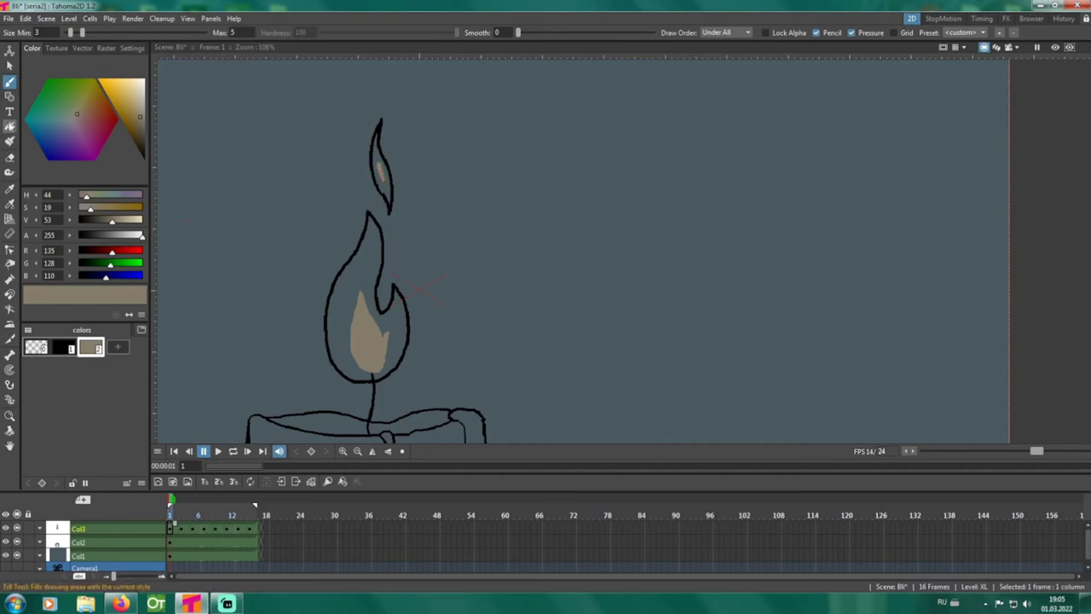
Step: Change the black outline palette style to dark red, RGB 96, 0, 0
left_click(66, 350)
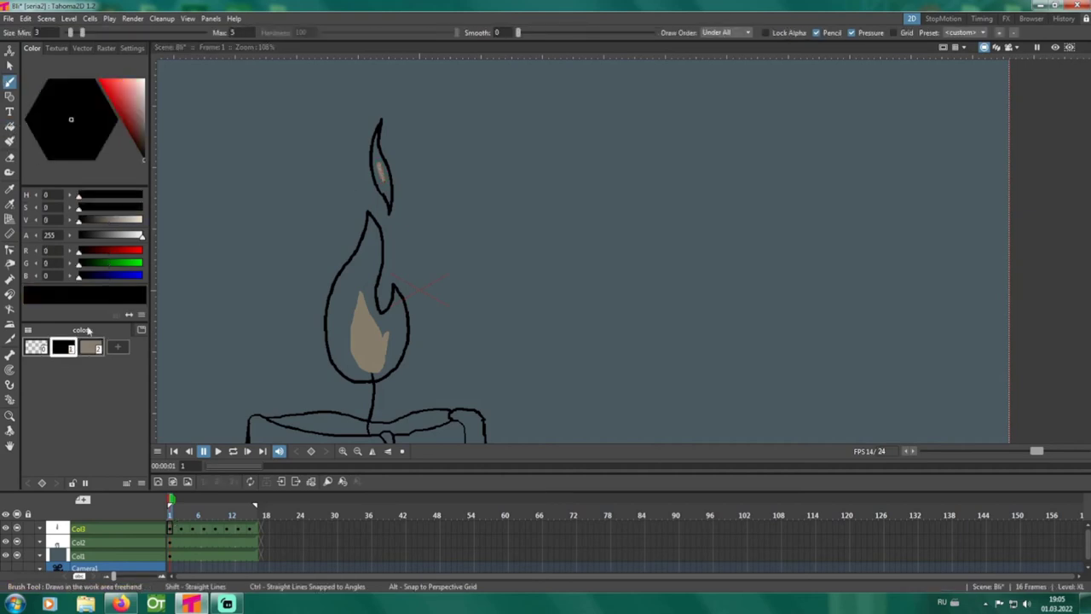
key("ctrl+z")
key("ctrl+z")
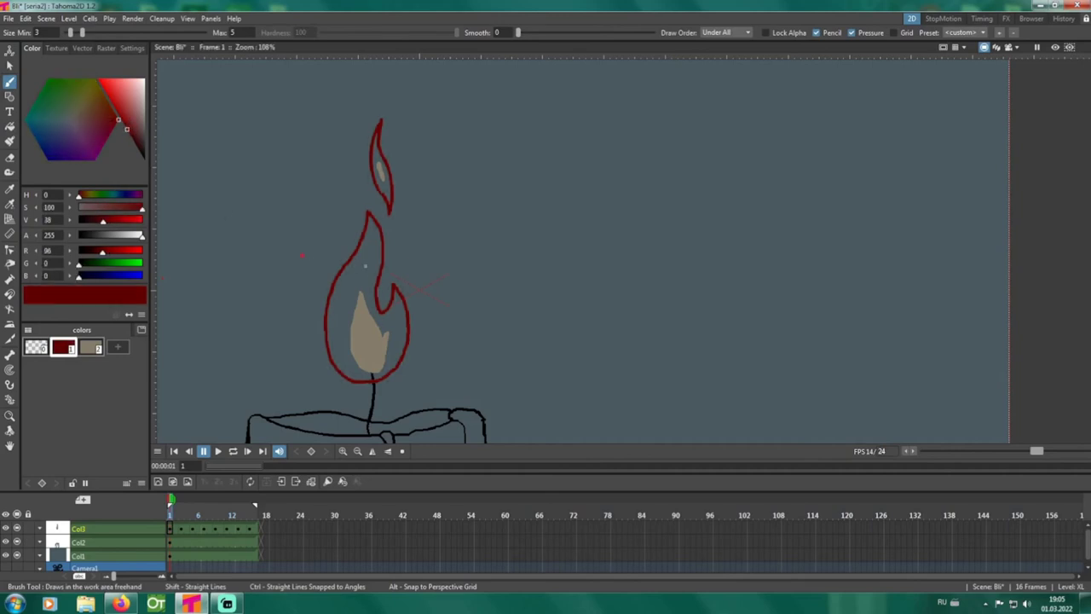
Step: Fill the frame 1 flame and its detached piece with dark red, leaving the highlights grey-brown
key("f")
left_click(368, 249)
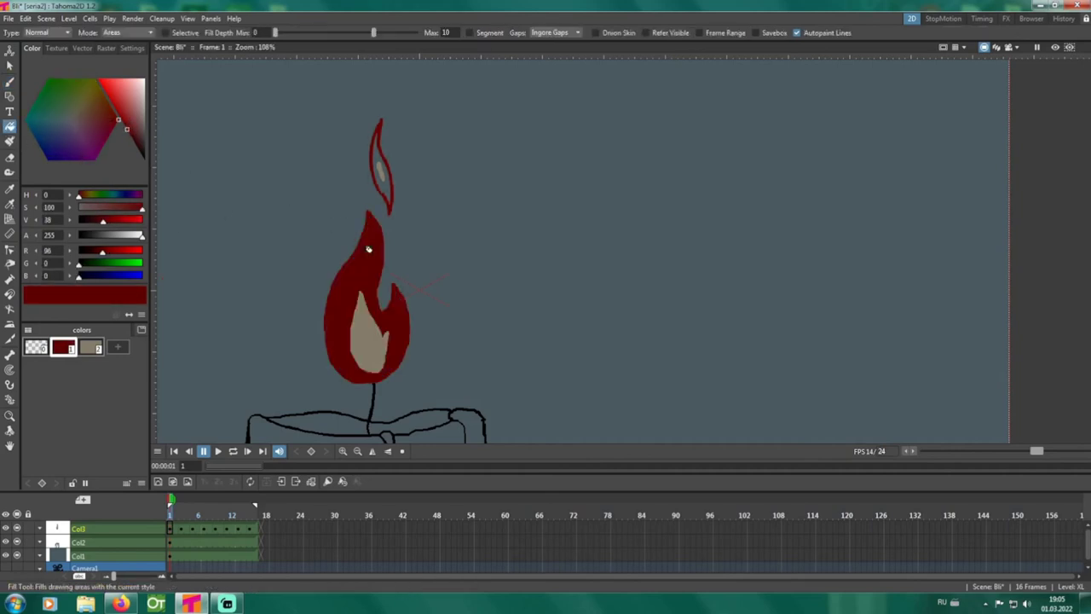
left_click(390, 176)
Step: Fill the frame 3 flame and its two detached pieces with dark red, undoing any fill that spills onto the background
key("period")
key("period")
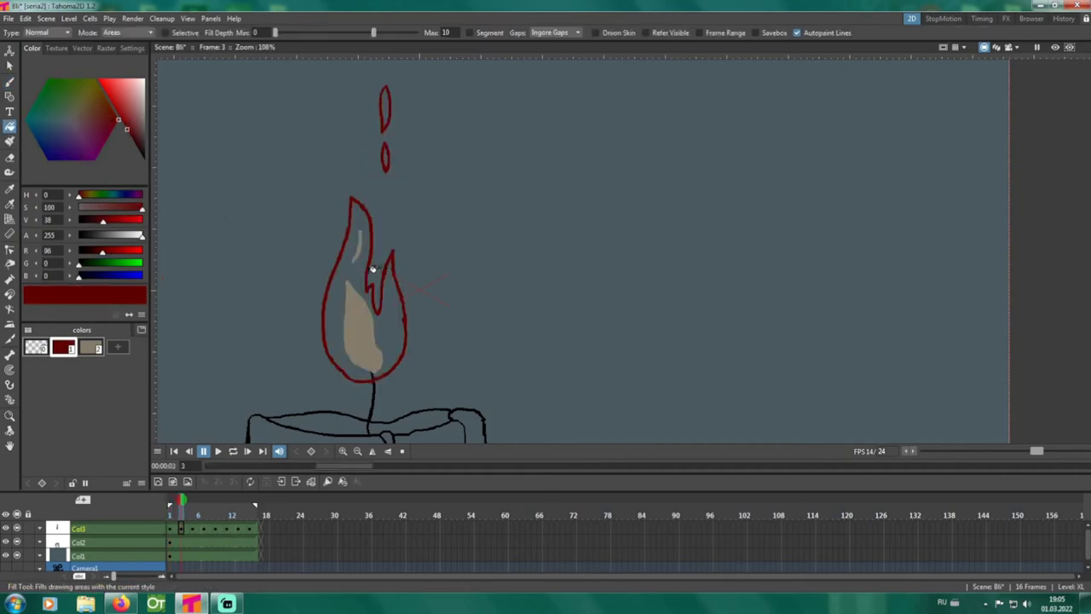
left_click(375, 253)
left_click(394, 148)
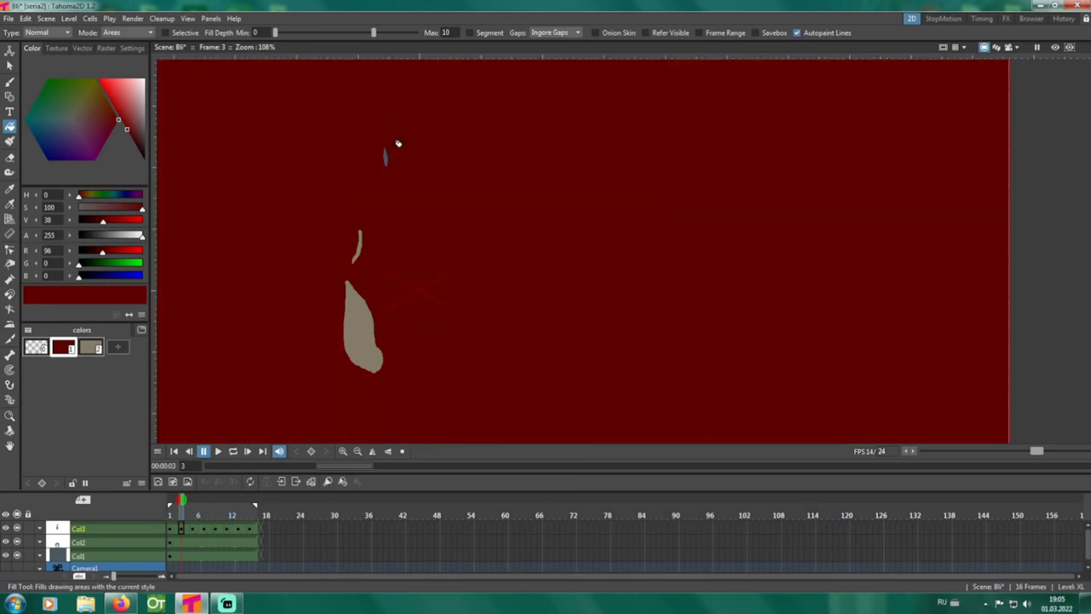
key("ctrl+z")
left_click(387, 155)
left_click(386, 106)
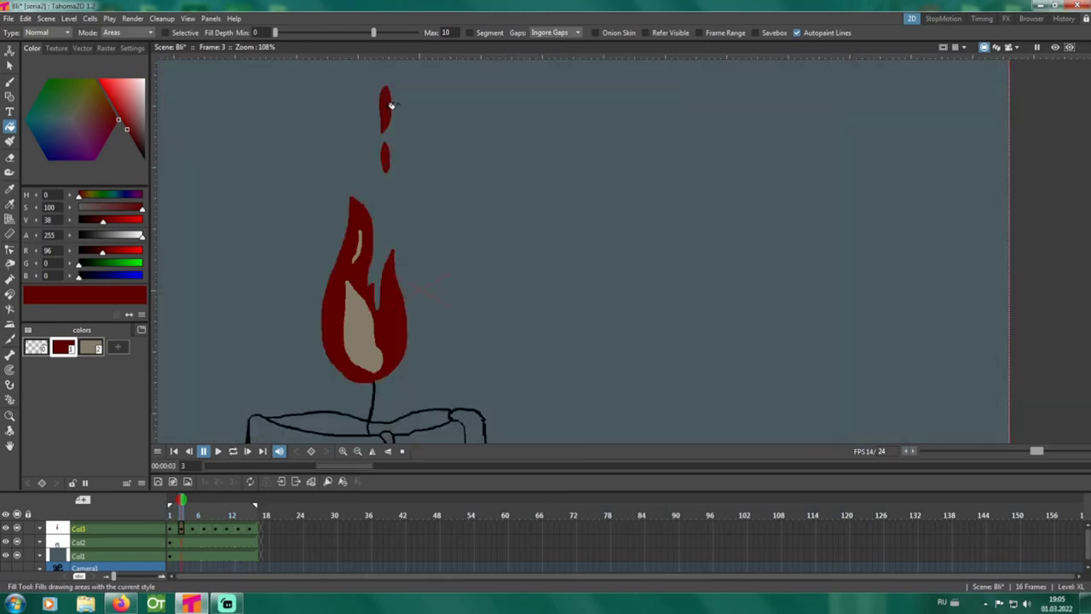
Step: Fill the flame bodies on frames 5 and 7 with dark red around their highlights
key("period")
key("period")
left_click(360, 273)
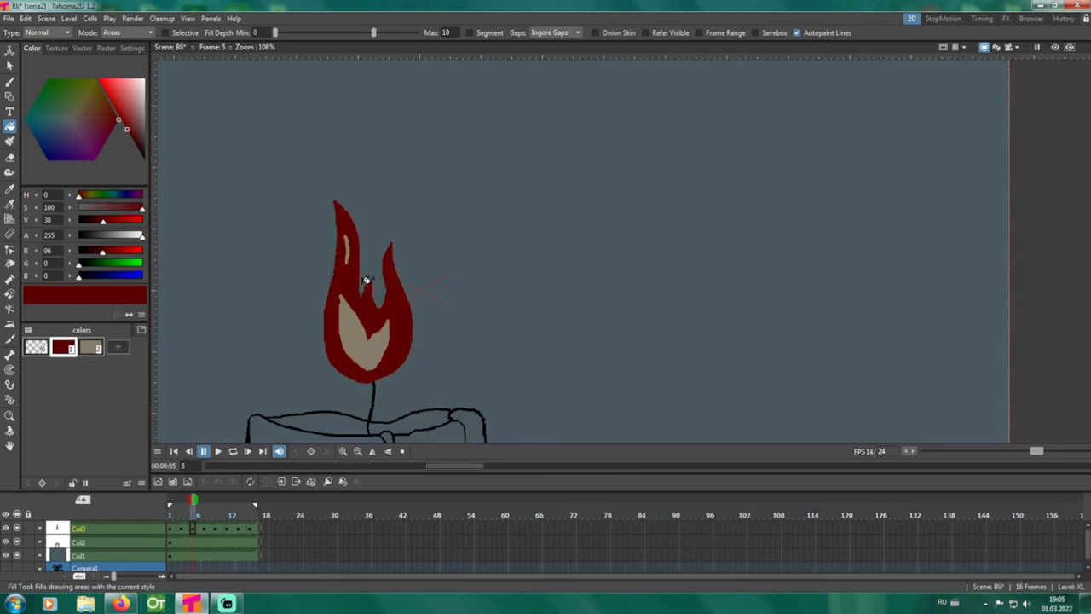
key("period")
key("period")
left_click(383, 292)
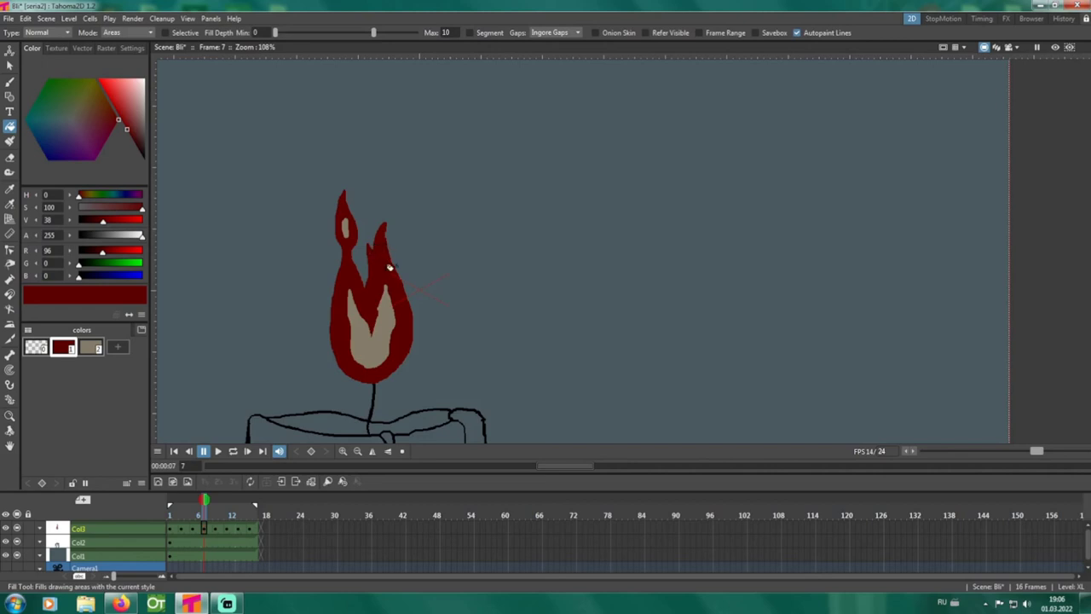
Step: Fill the frame 9 flame and its detached tongue with dark red
key("period")
key("period")
left_click(385, 261)
left_click(357, 243)
Step: Fill the frame 11 flame and the detached pieces above it with dark red
key("period")
key("period")
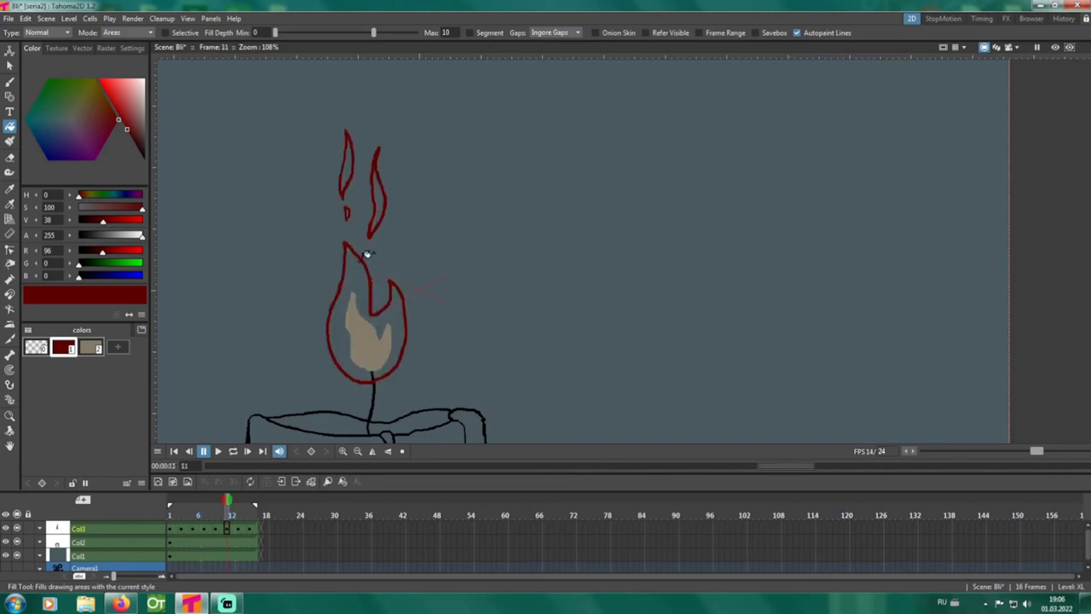
left_click(355, 175)
left_click(385, 205)
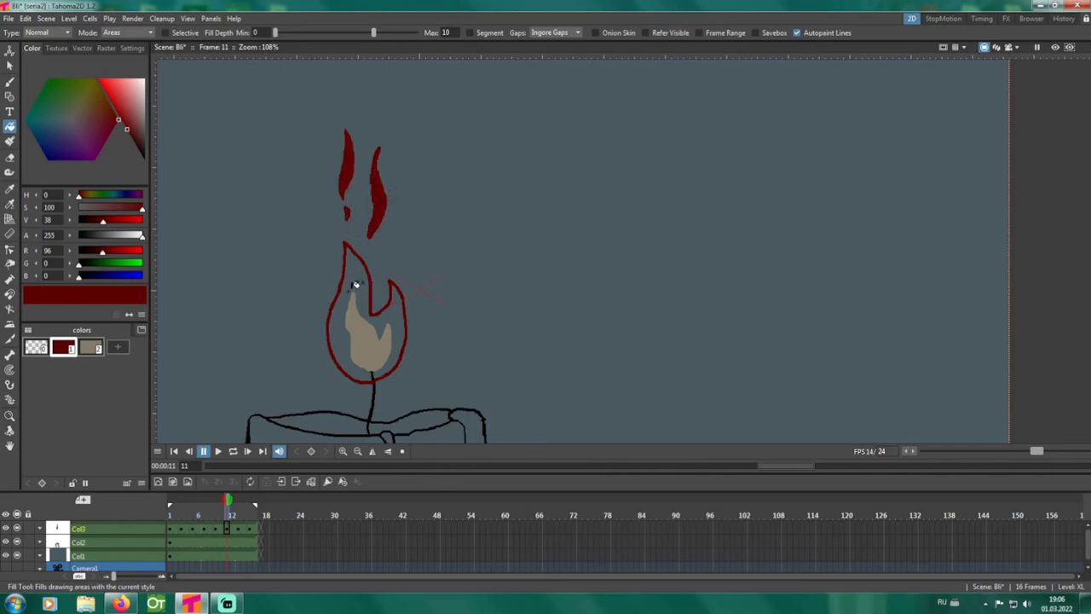
left_click(355, 291)
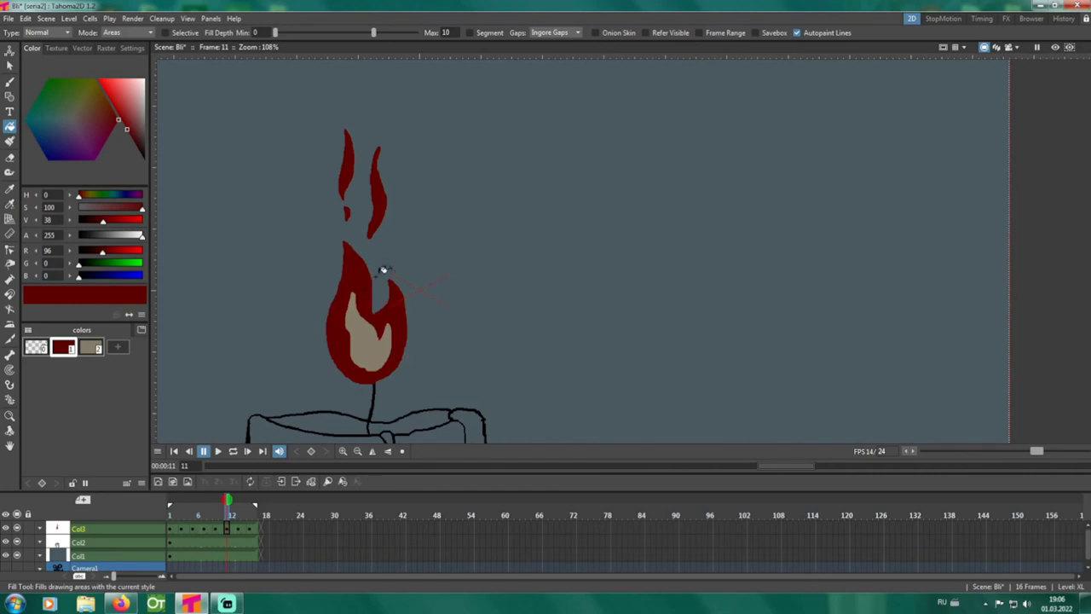
Step: Fill the flame drawings on frames 13 and 15 with dark red
key("period")
key("period")
key("period")
key("period")
left_click(361, 271)
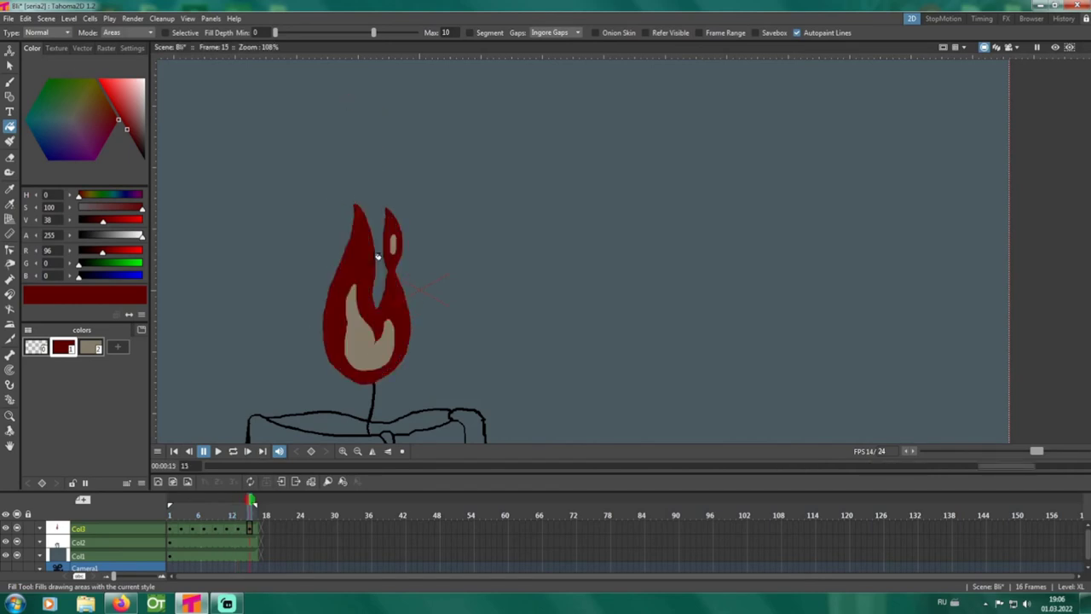
Step: Bring the whole candle into view and save the scene with all its levels
scroll(385, 279, "down", 5)
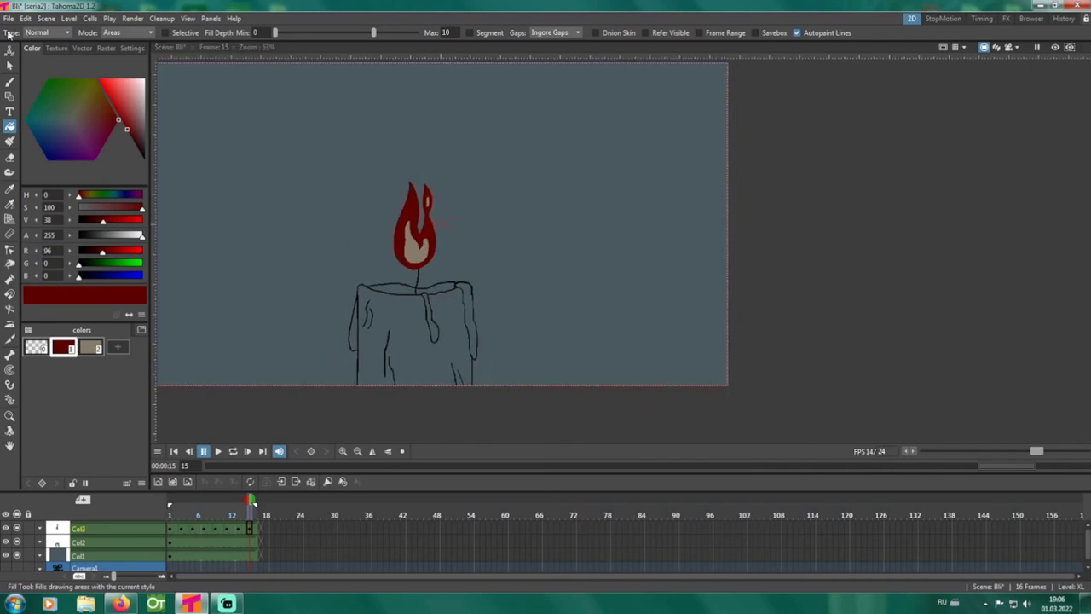
left_click(8, 18)
left_click(37, 57)
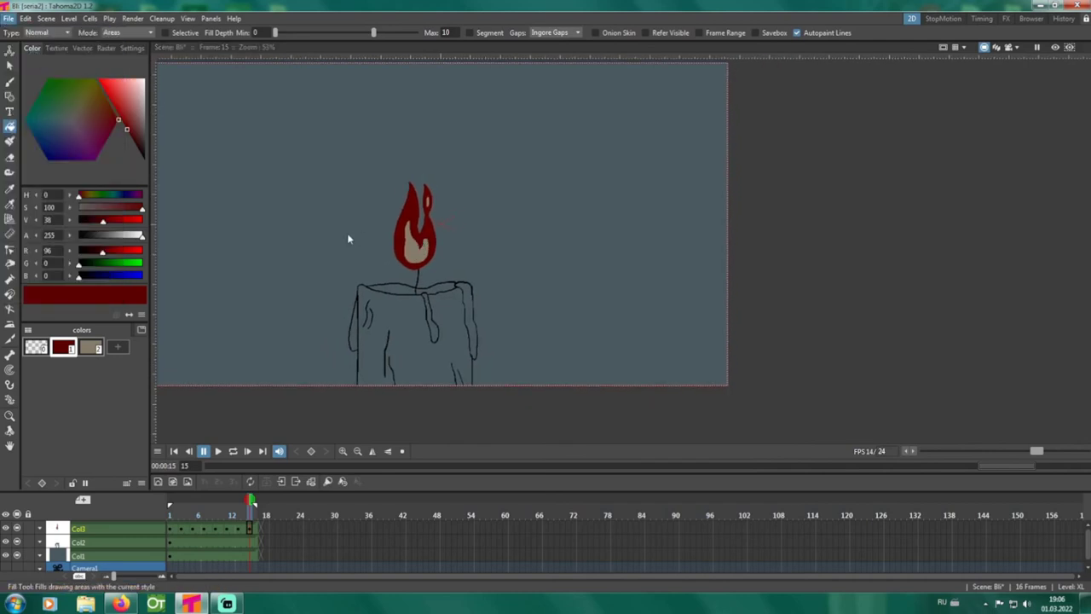
Step: Add a tan colour style (R 170, G 126, B 92) to the candle level on Col2 and fill the candle body with it
left_click(111, 542)
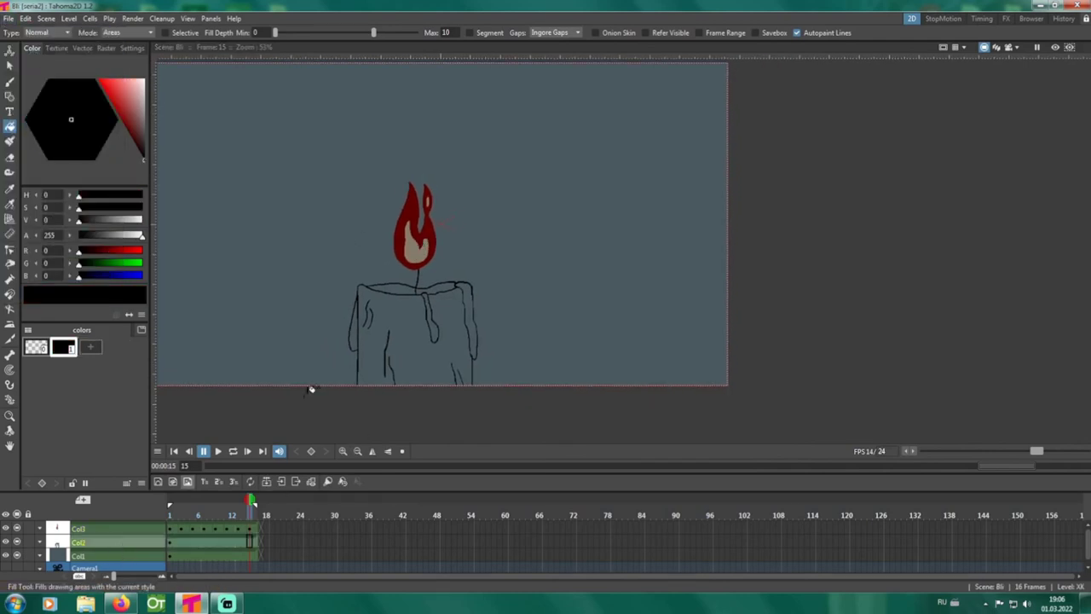
scroll(367, 313, "up", 2)
left_click(91, 346)
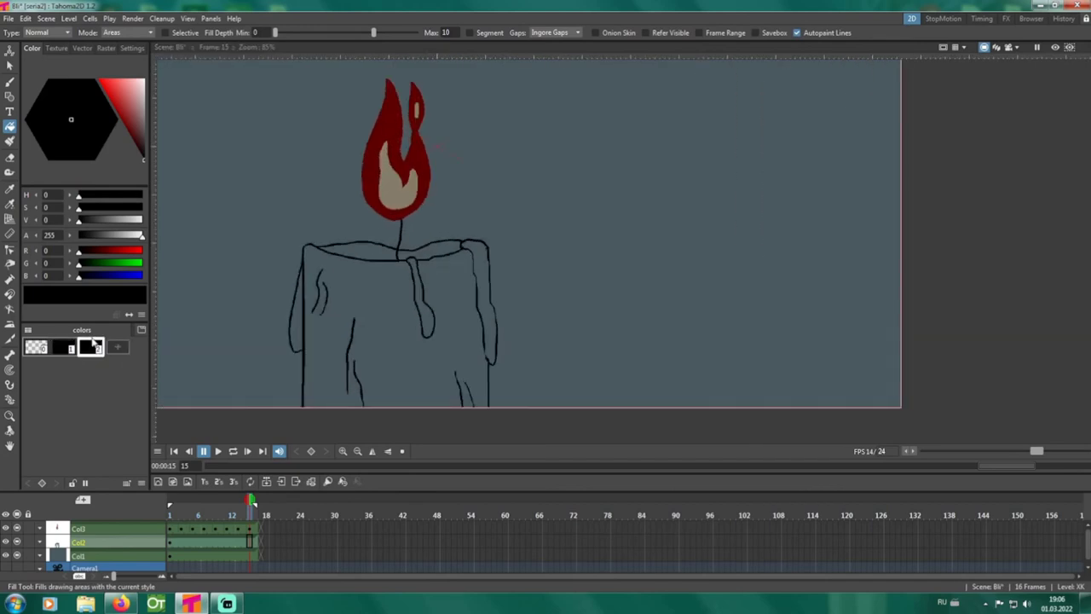
left_click(139, 108)
left_click(87, 111)
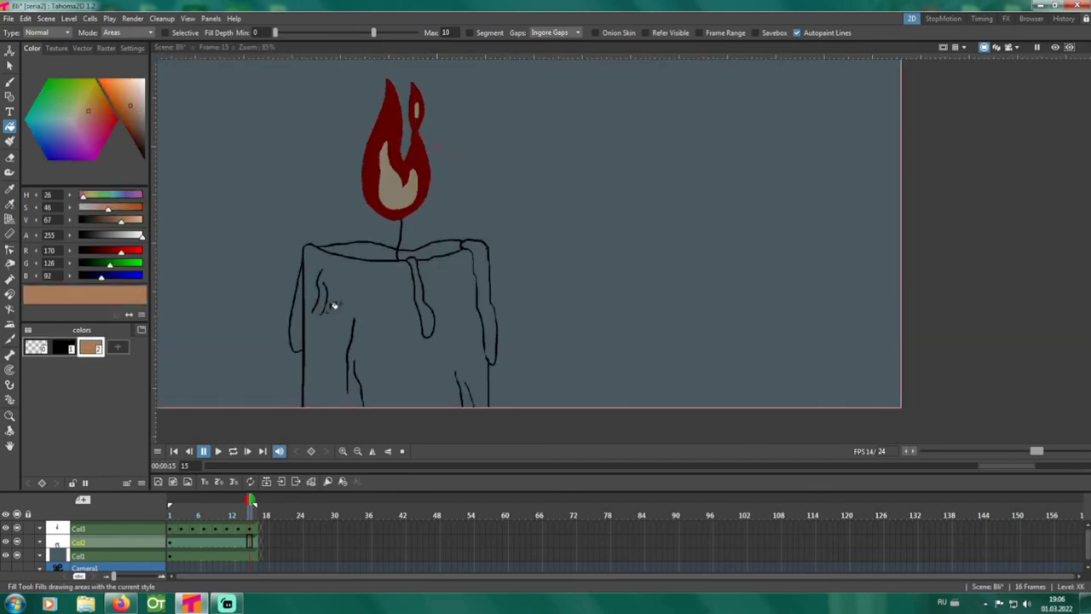
left_click(358, 316)
Step: Shift the candle body's colour to a muted khaki with hue 48, saturation 35 and value 65
left_click(128, 99)
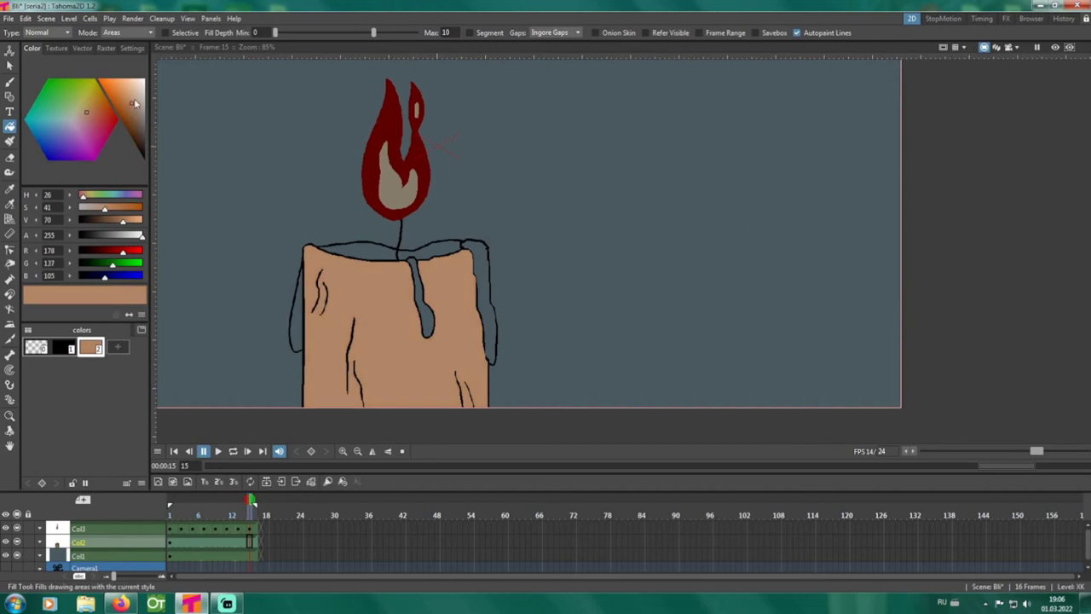
left_click(85, 108)
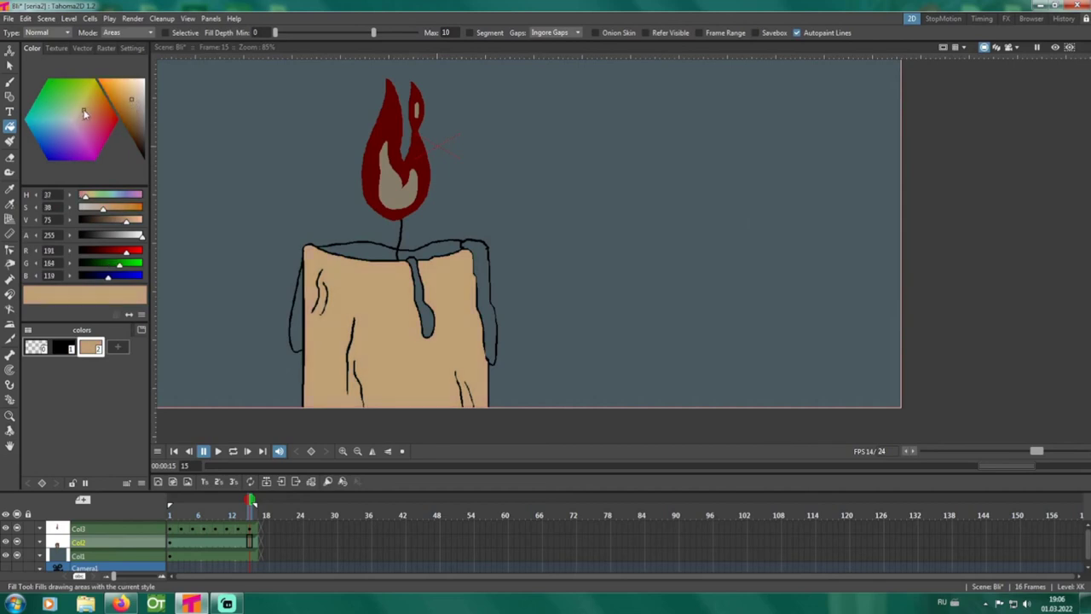
left_click(133, 108)
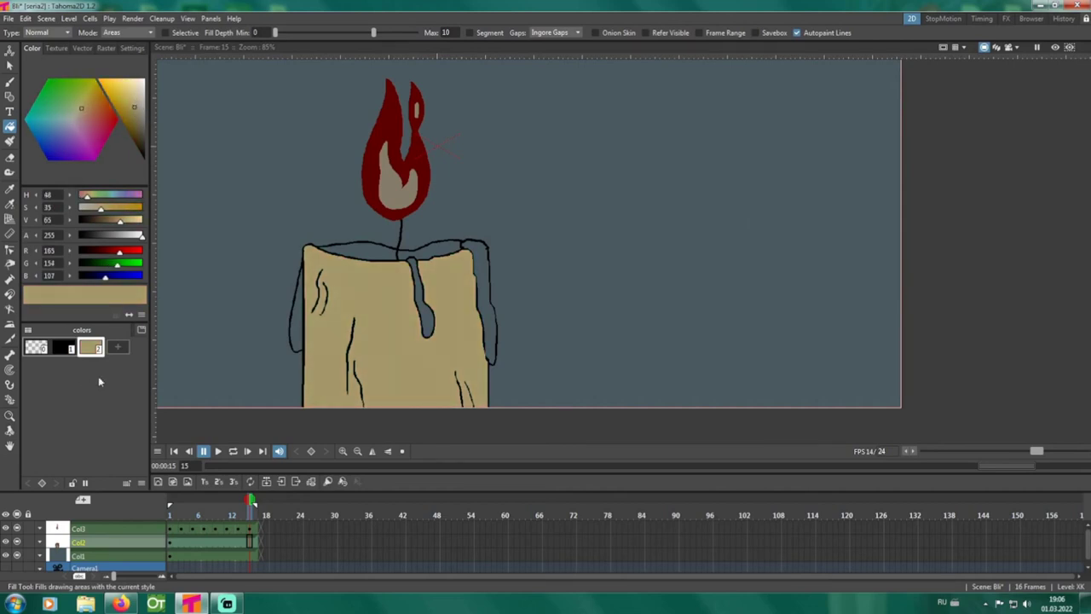
Step: Add a darker khaki style (hue 48, saturation 40, value 49) and fill the wax drips and the candle's inner rim
left_click(114, 349)
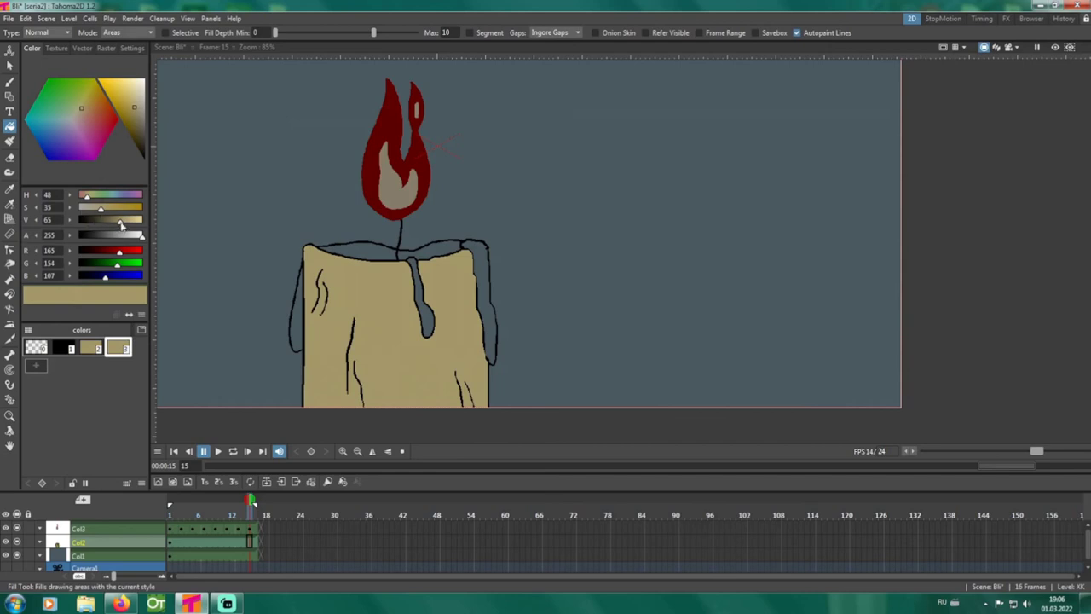
left_click_drag(120, 223, 111, 223)
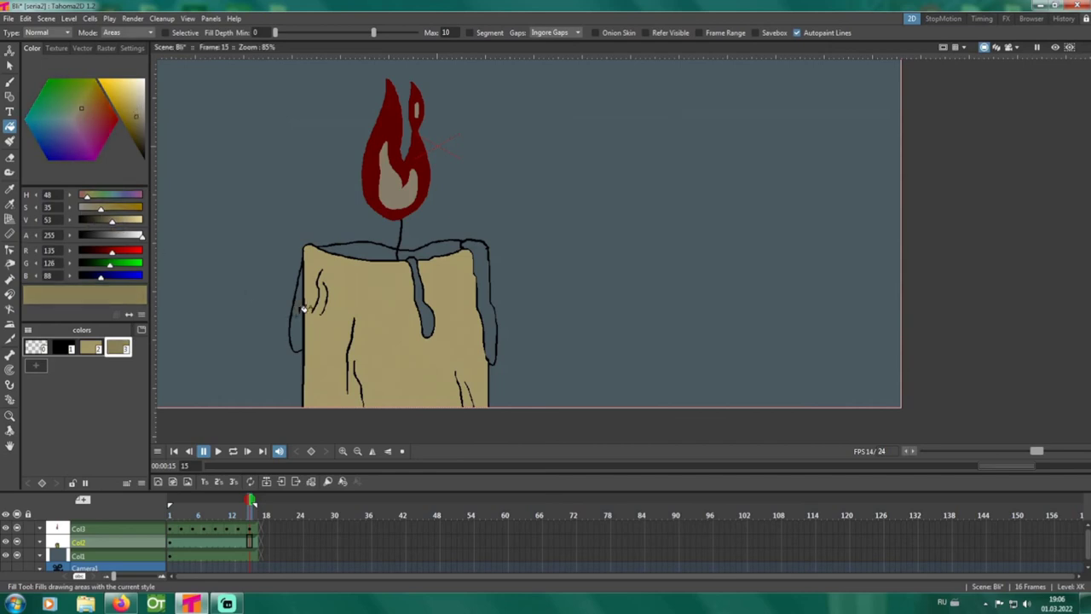
left_click(303, 310)
left_click(434, 307)
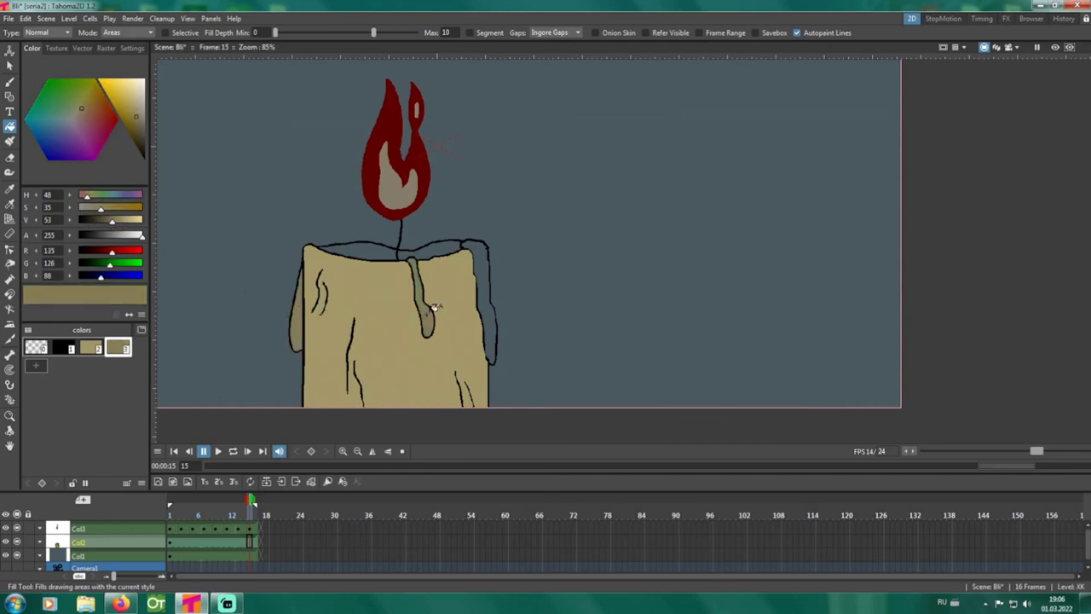
left_click(411, 250)
left_click(383, 250)
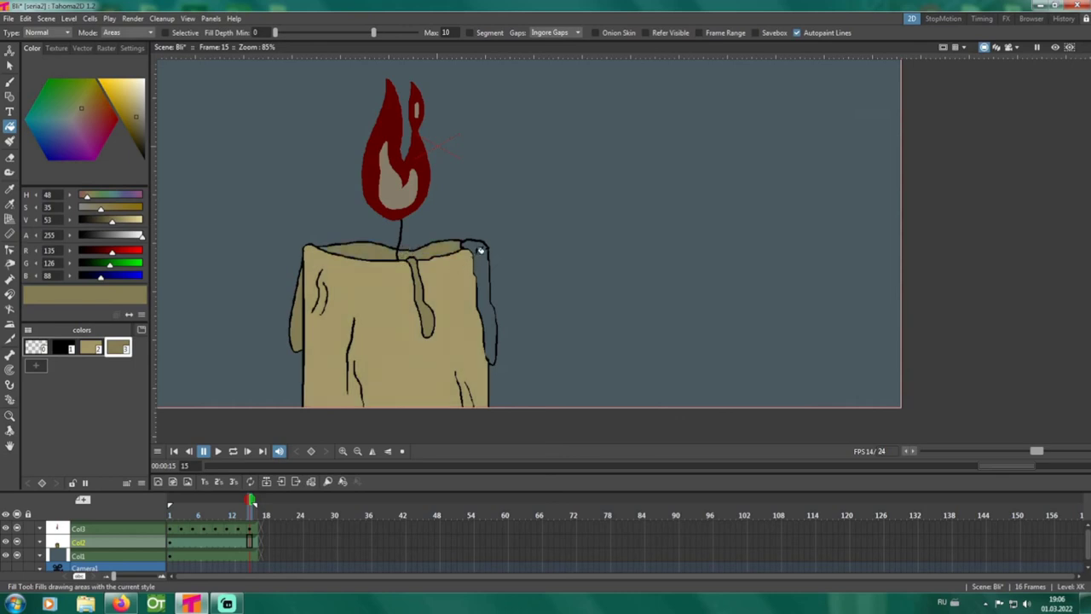
left_click(483, 260)
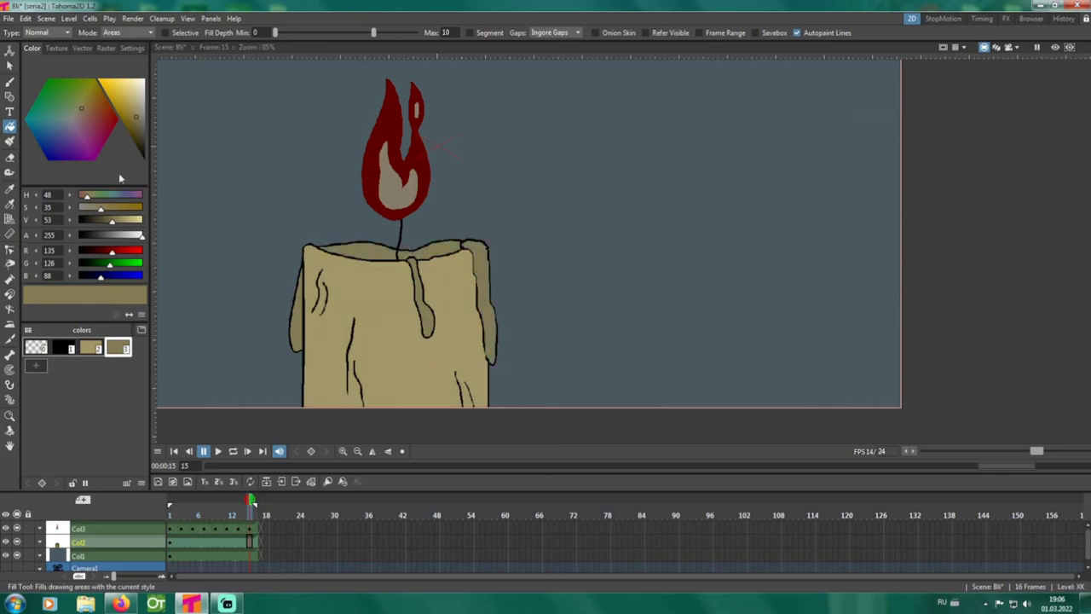
left_click_drag(103, 212, 109, 221)
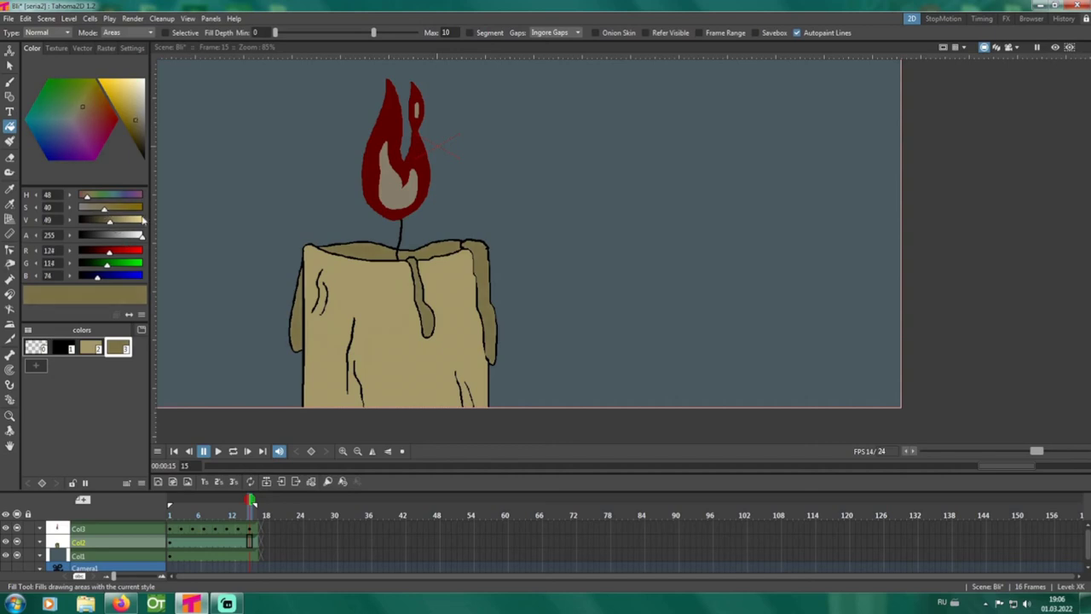
Step: Switch to the FX workspace and insert a Bloom Iwa light effect after the flame column Col3
scroll(276, 229, "down", 3)
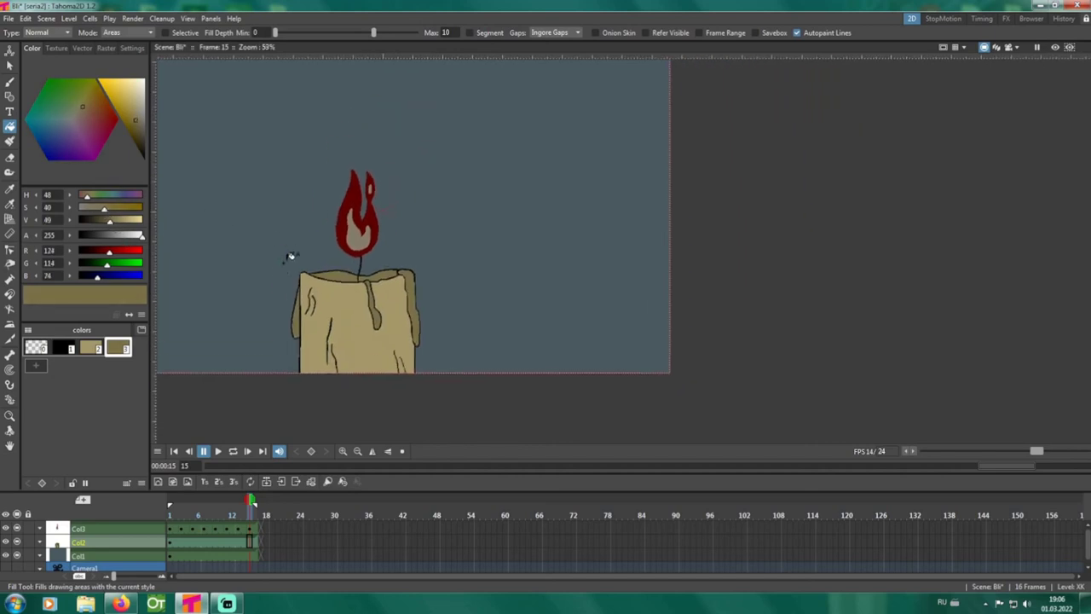
left_click(141, 530)
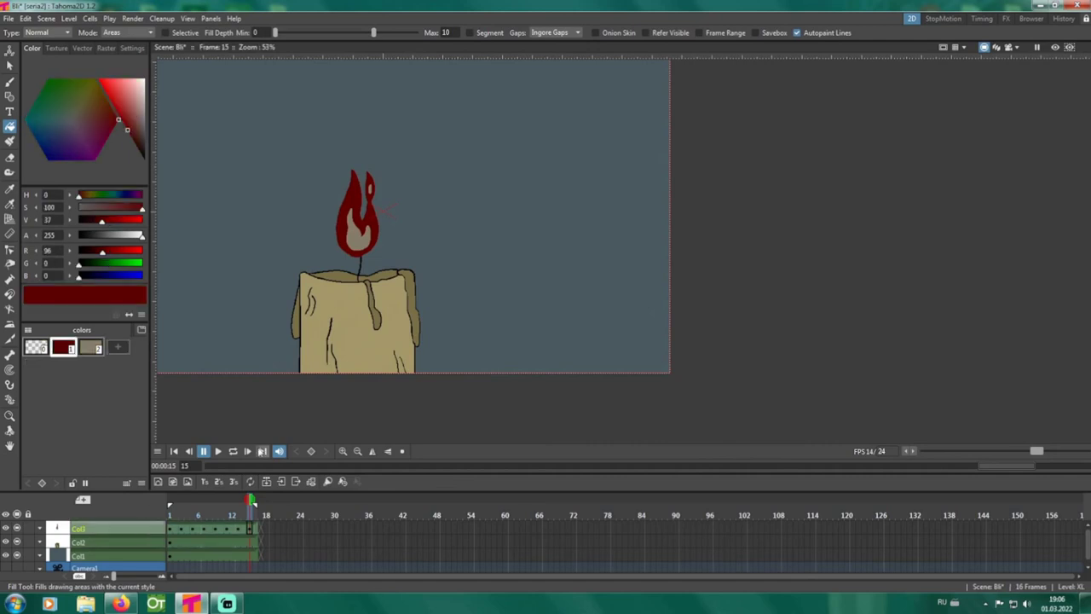
scroll(389, 249, "down", 2)
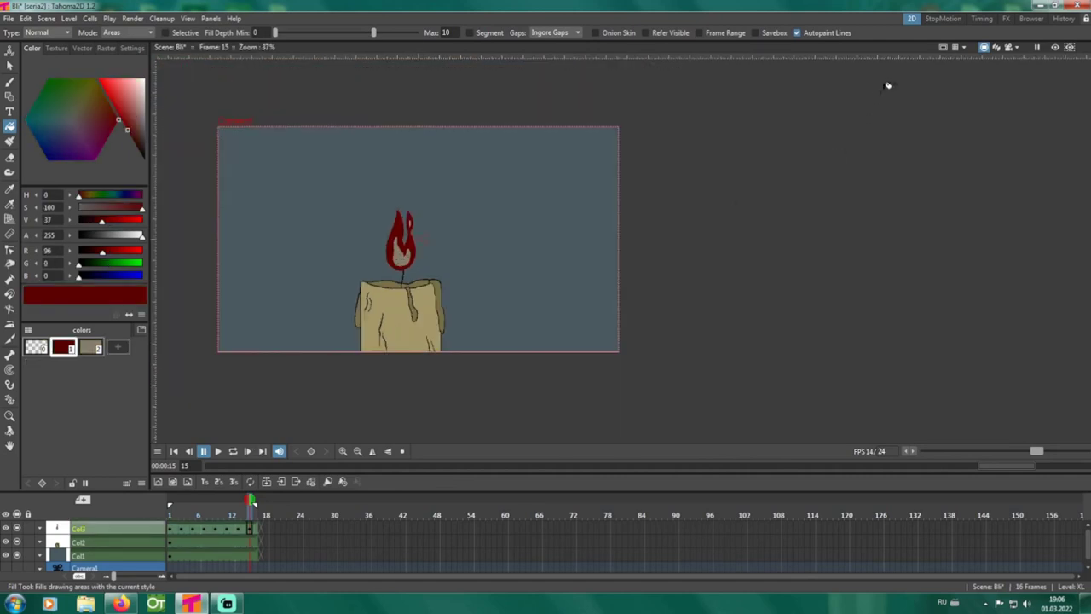
left_click(1005, 17)
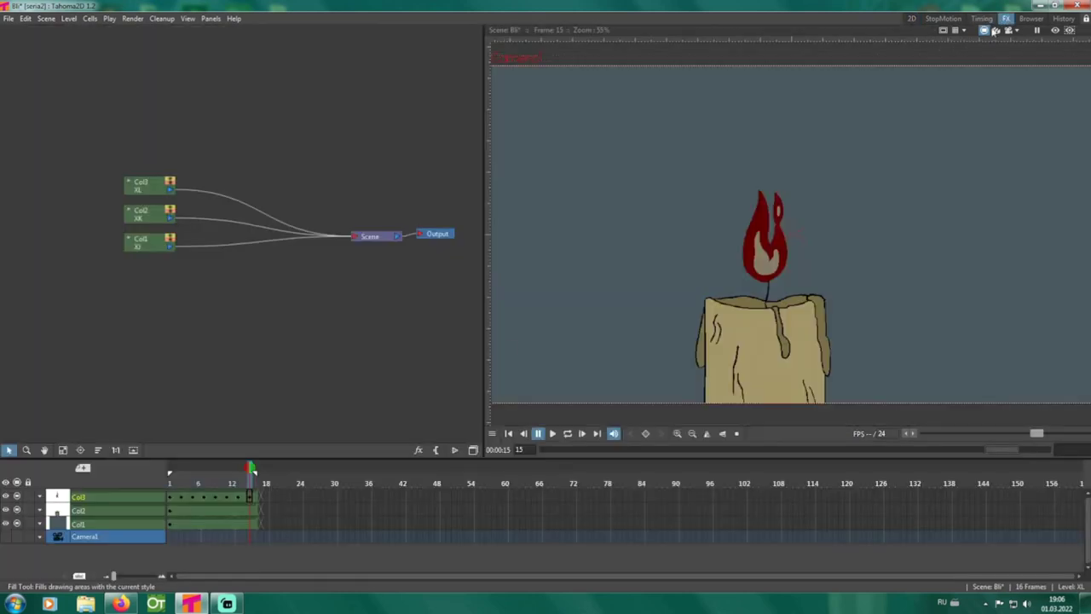
left_click(135, 189)
left_click_drag(136, 189, 162, 165)
right_click(171, 169)
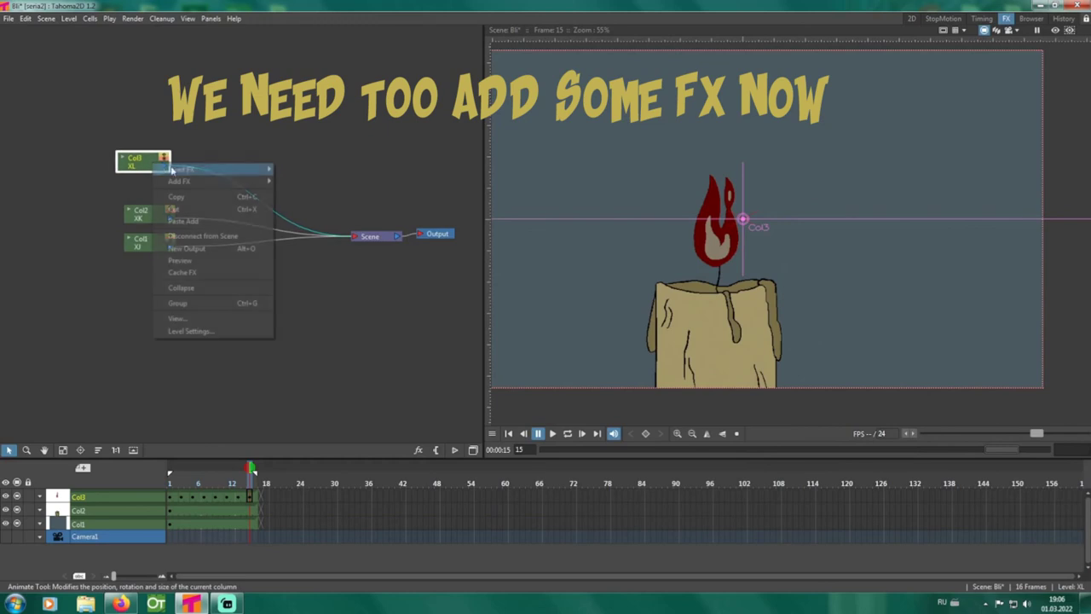
mouse_move(237, 170)
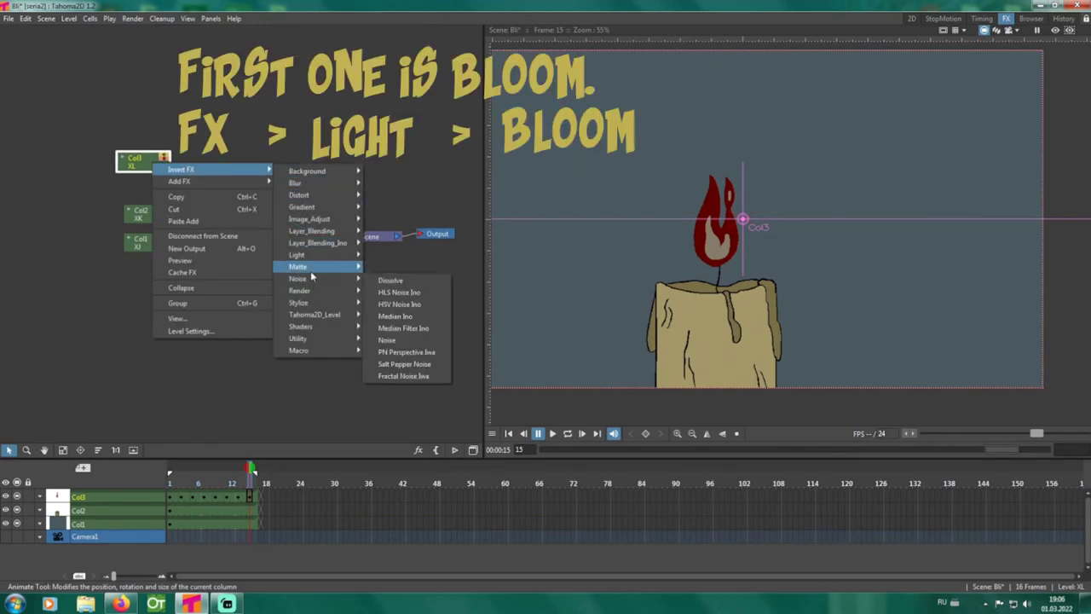
mouse_move(321, 259)
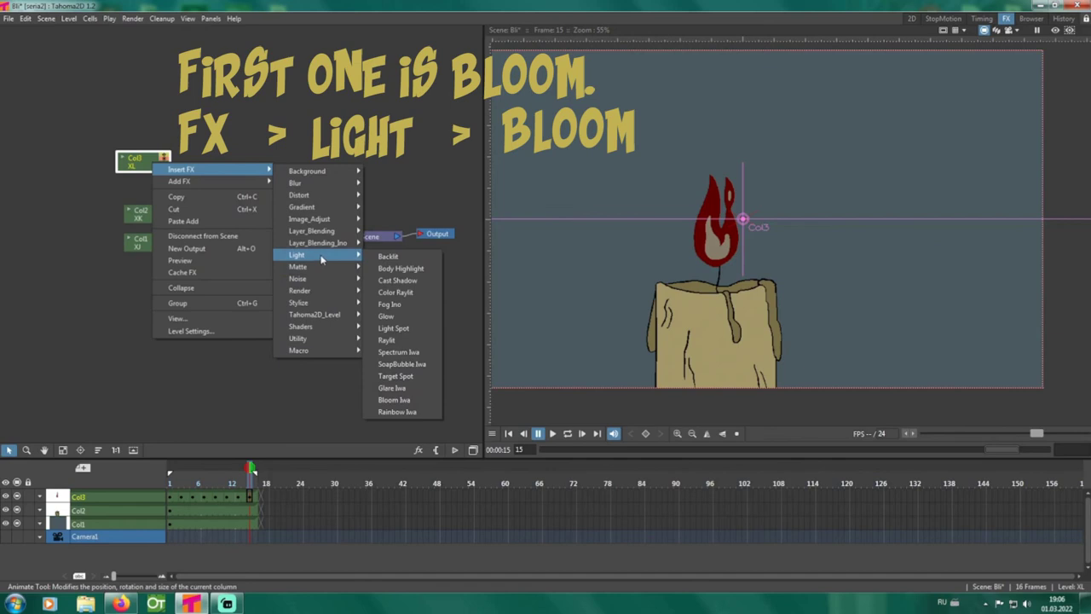
left_click(402, 399)
Step: Open the Bloom Iwa settings, turn on the rendered preview and set the effect's alpha mode to Light
double_click(237, 172)
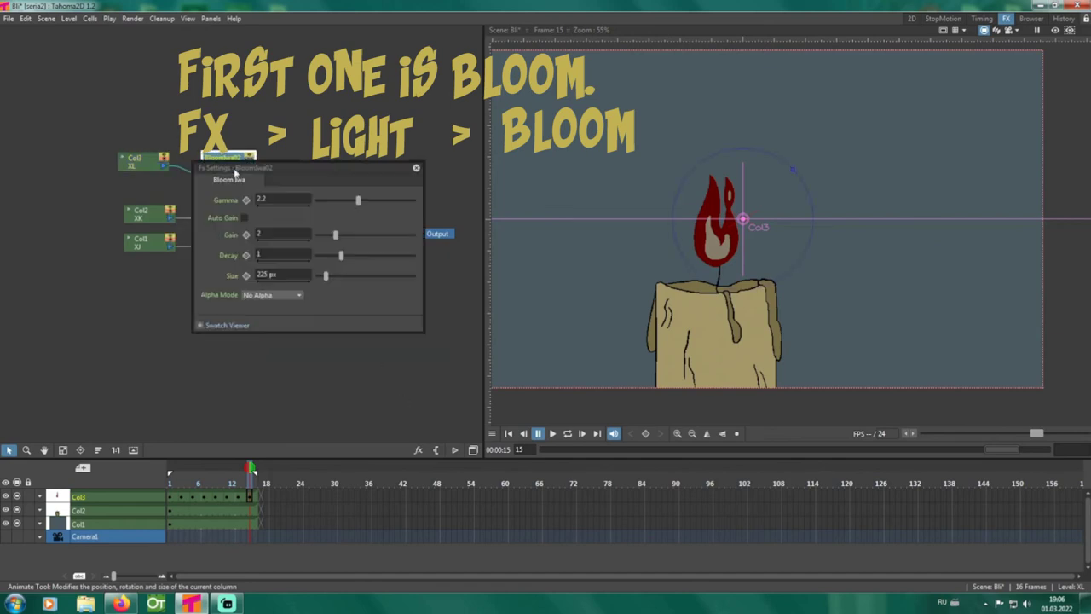
left_click(1057, 29)
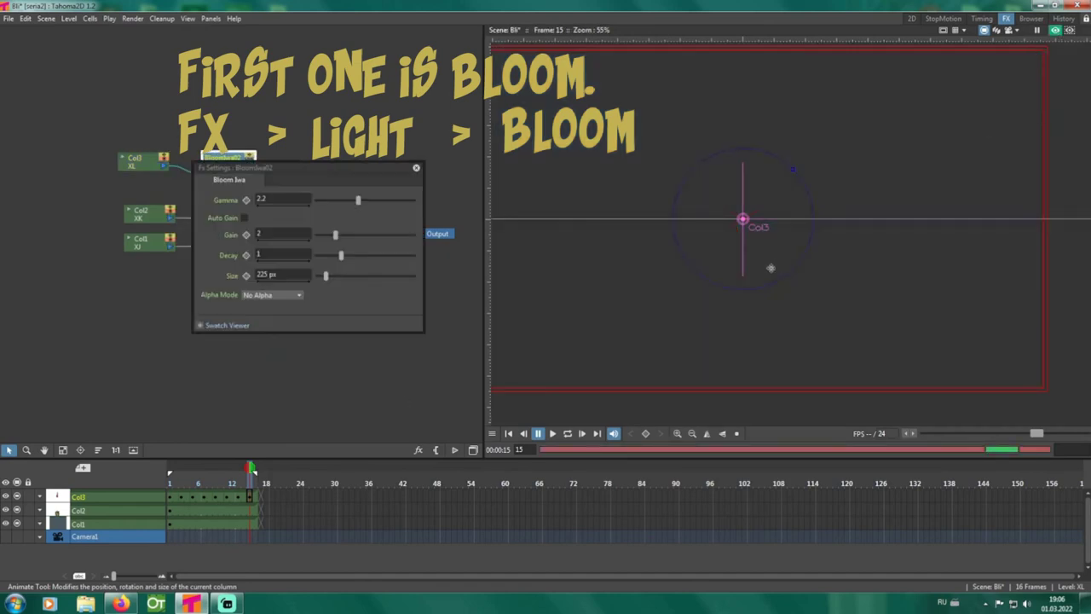
scroll(672, 295, "up", 2)
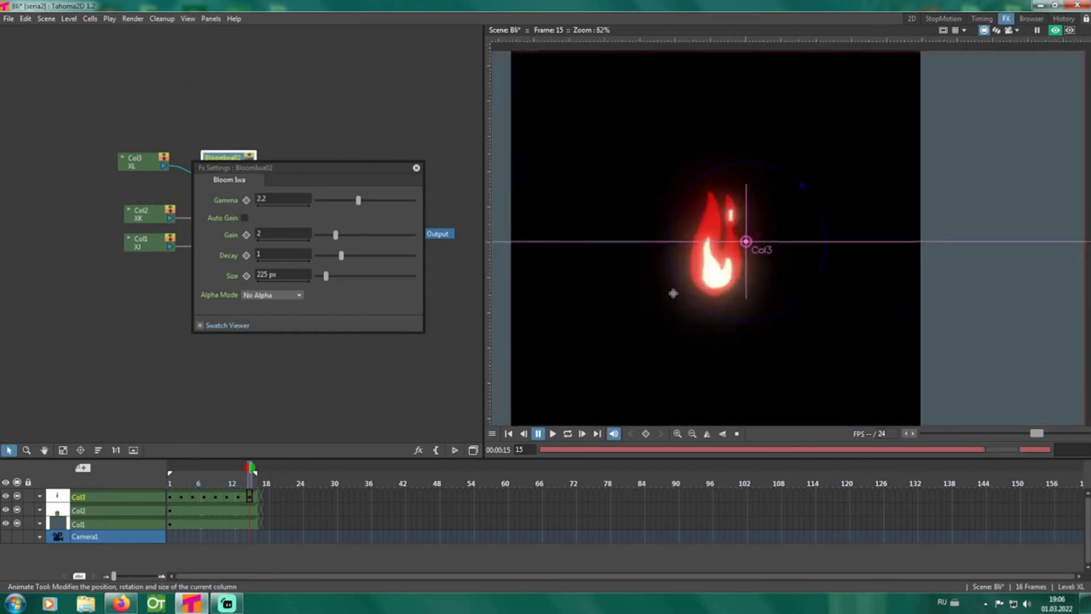
left_click(259, 298)
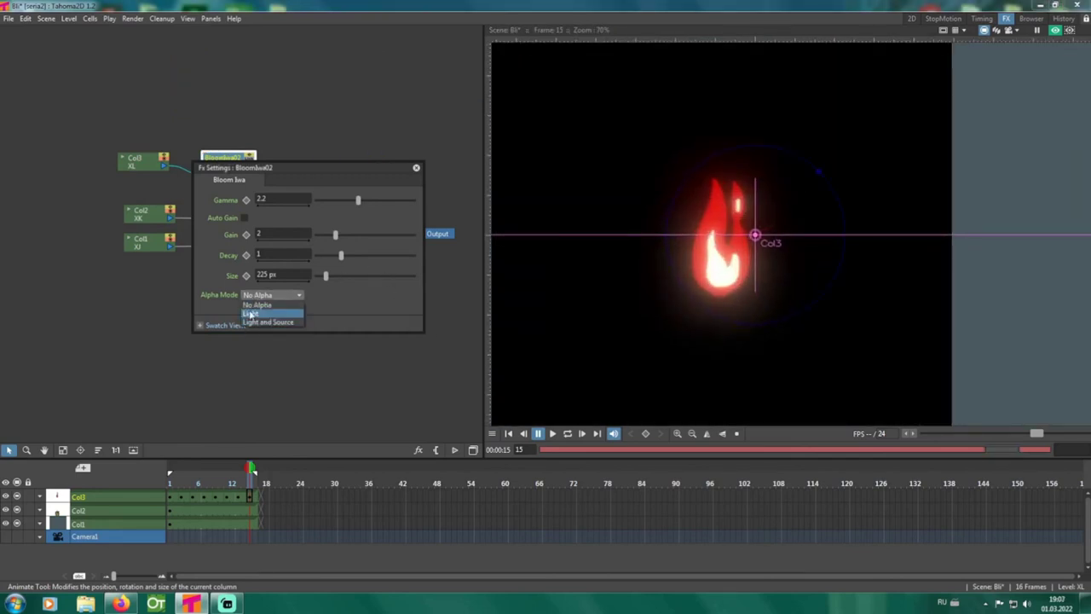
left_click(249, 315)
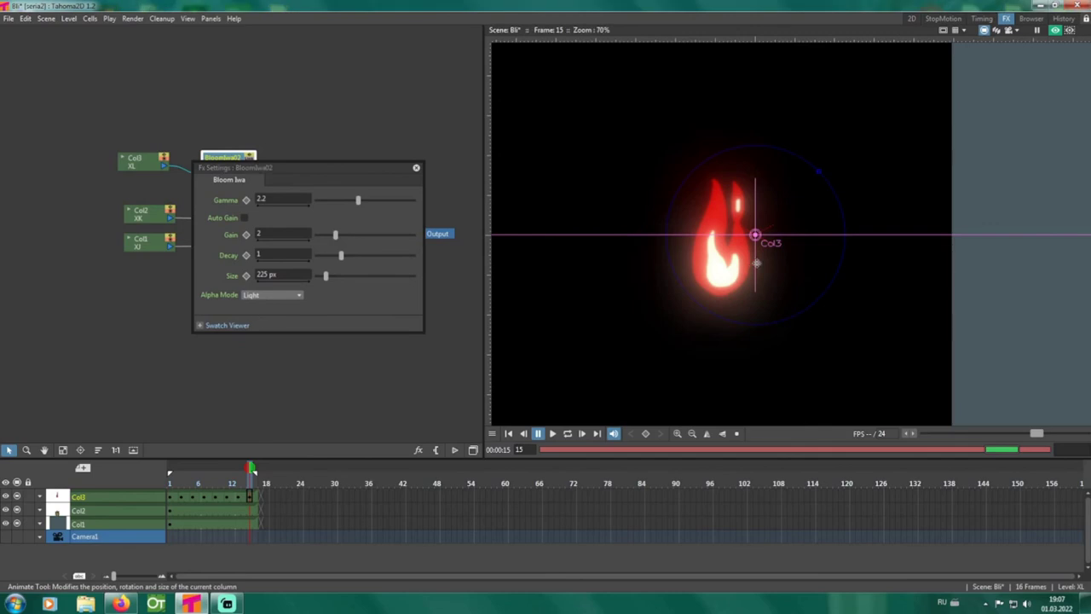
scroll(781, 256, "down", 1)
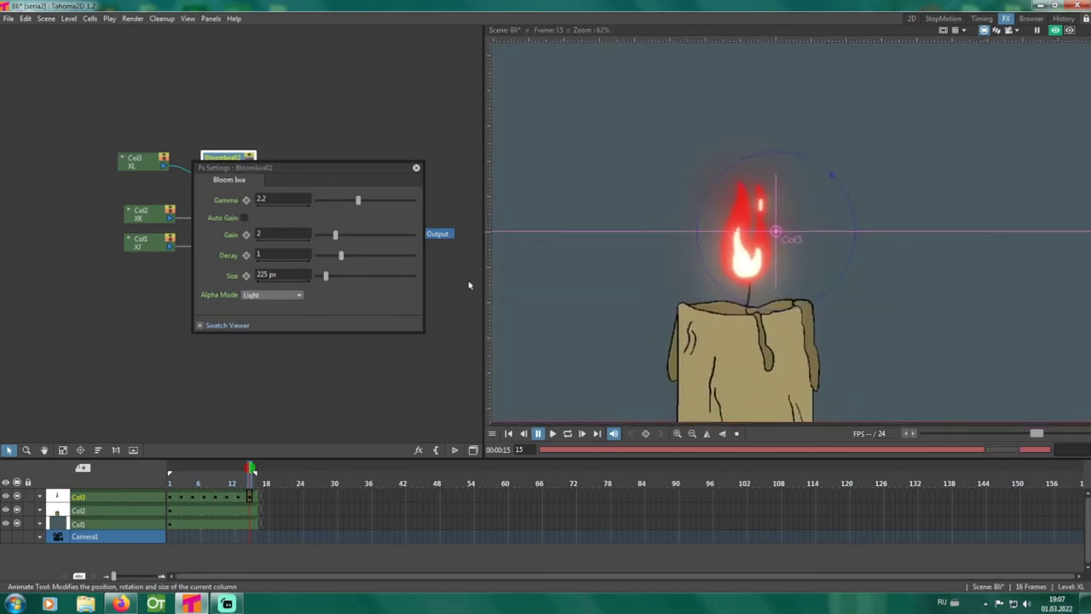
Step: Set the bloom's size to 1165.826 px, gain to 6.111, gamma to 3.921 and decay to 1, and close its settings
left_click_drag(327, 277, 352, 279)
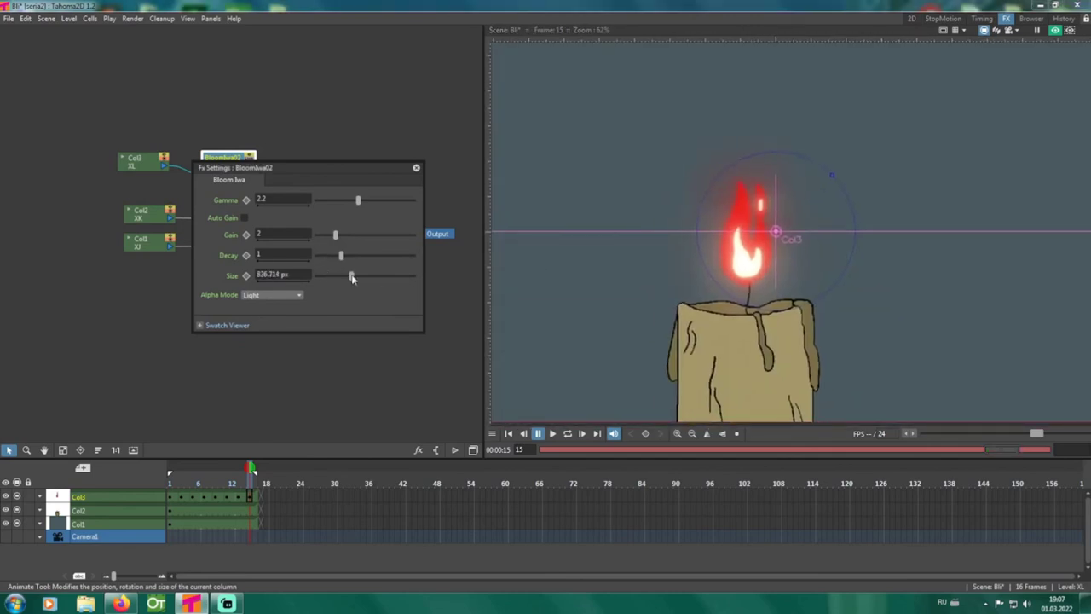
scroll(658, 271, "down", 2)
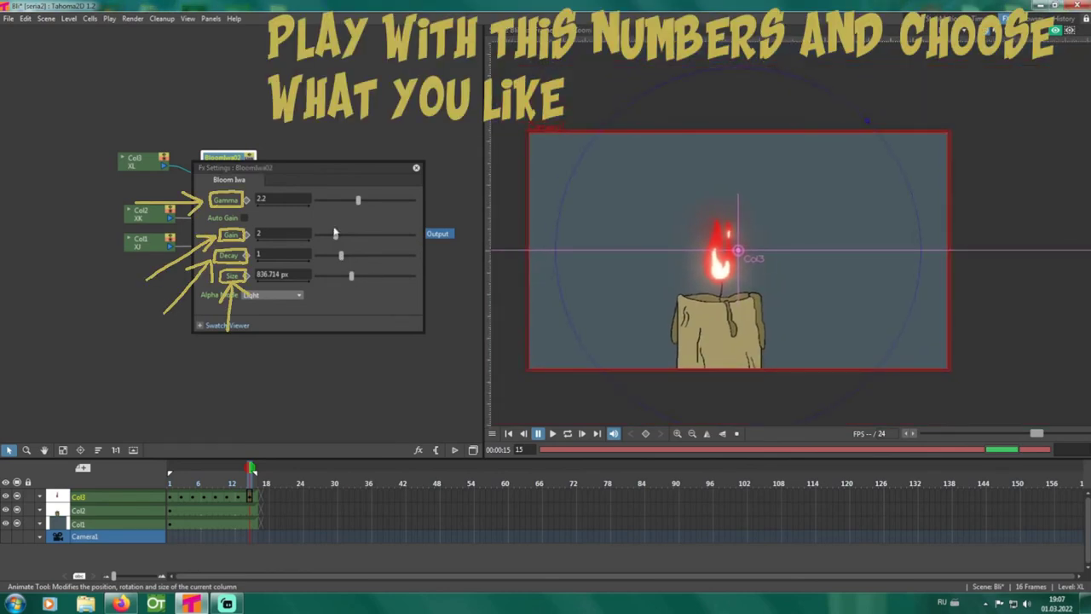
left_click_drag(336, 236, 375, 241)
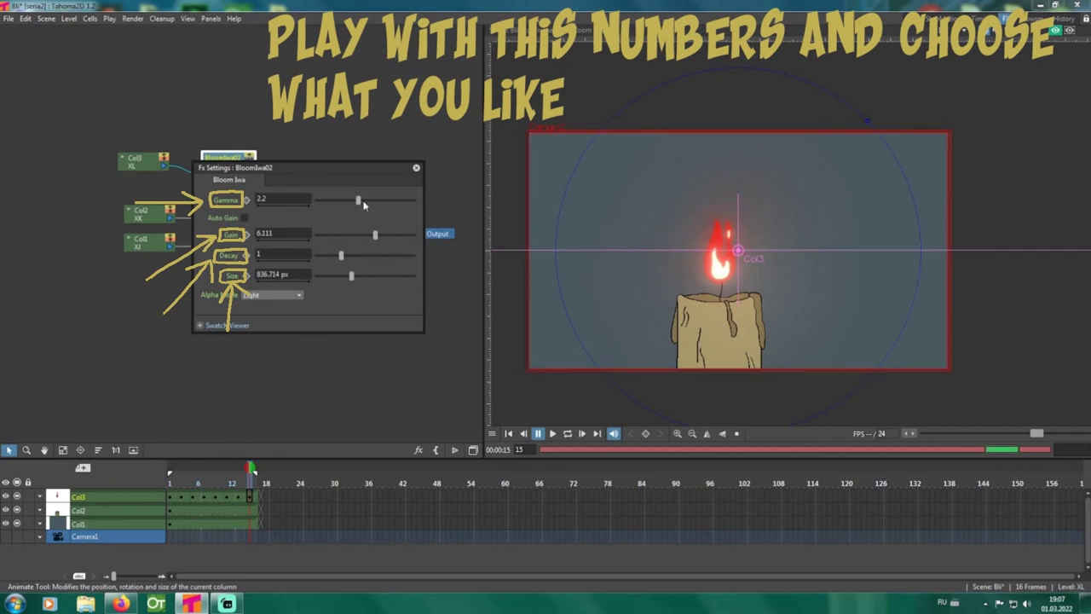
left_click_drag(357, 202, 392, 210)
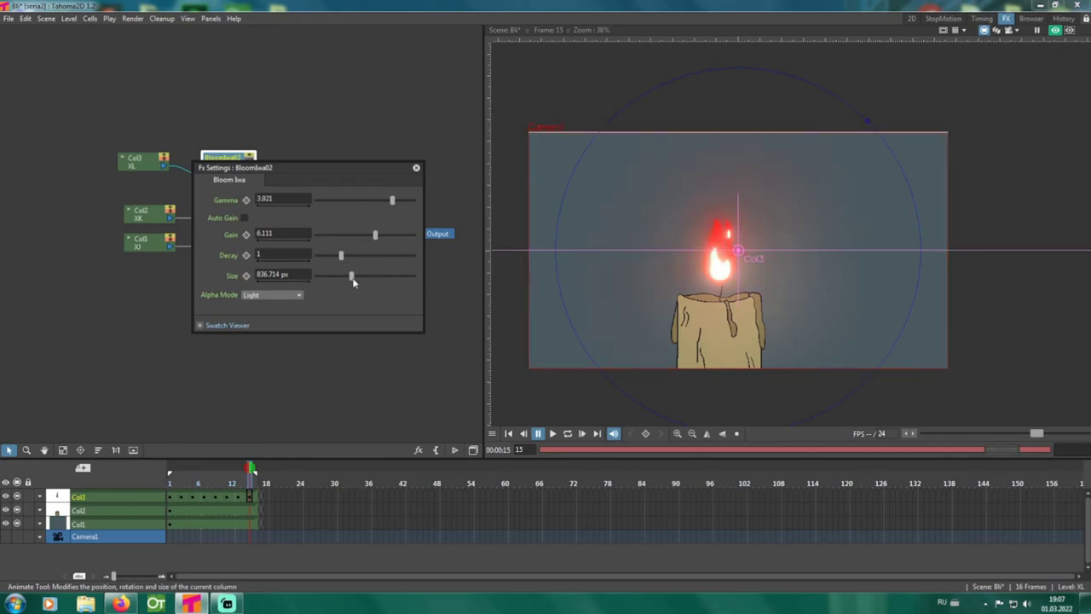
left_click_drag(354, 282, 367, 281)
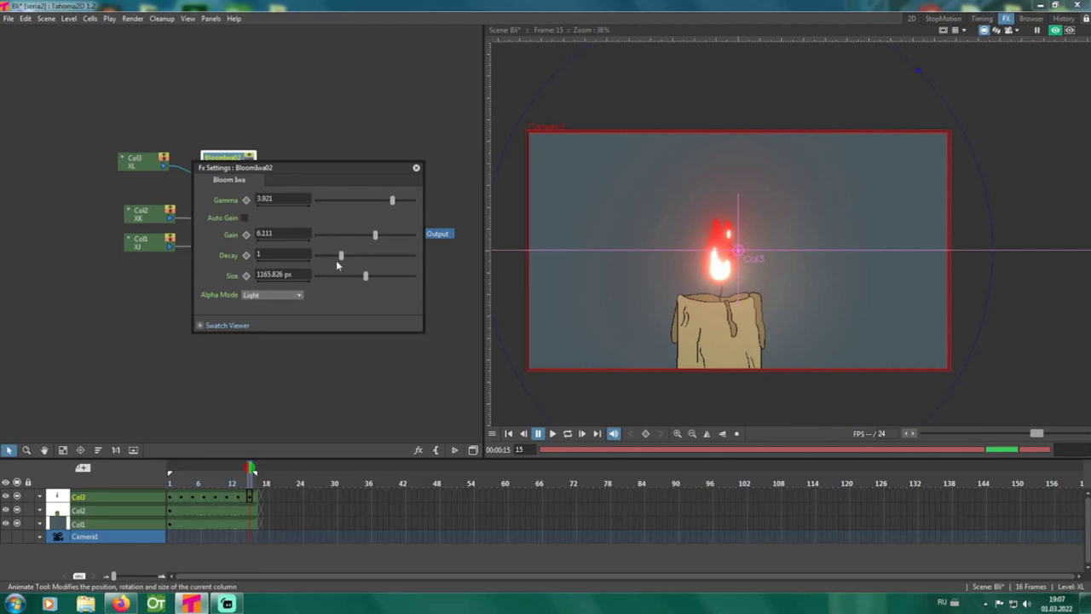
left_click_drag(340, 255, 365, 255)
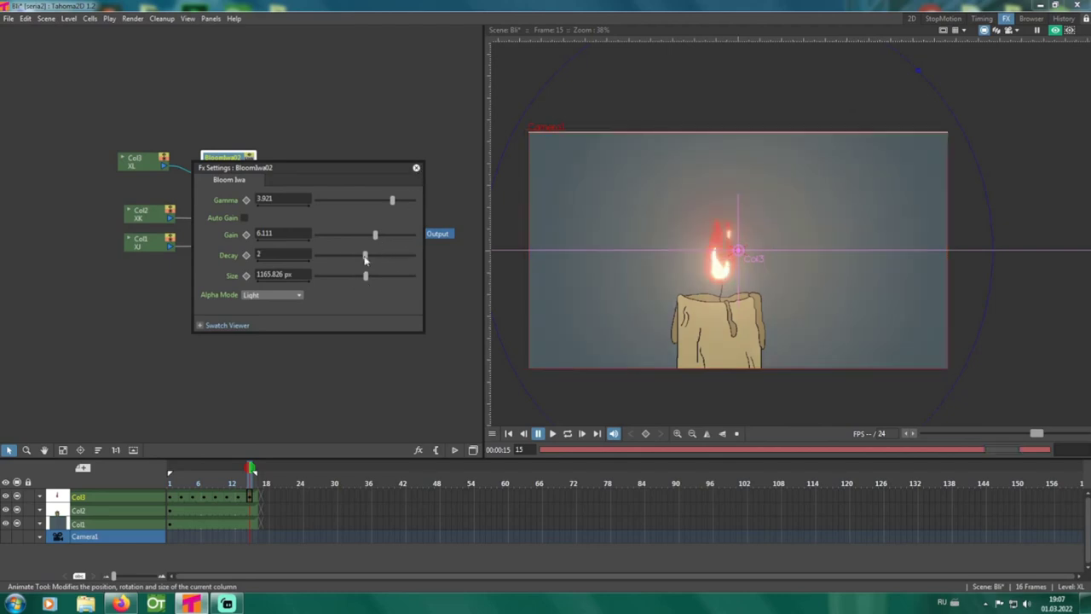
left_click_drag(365, 255, 342, 255)
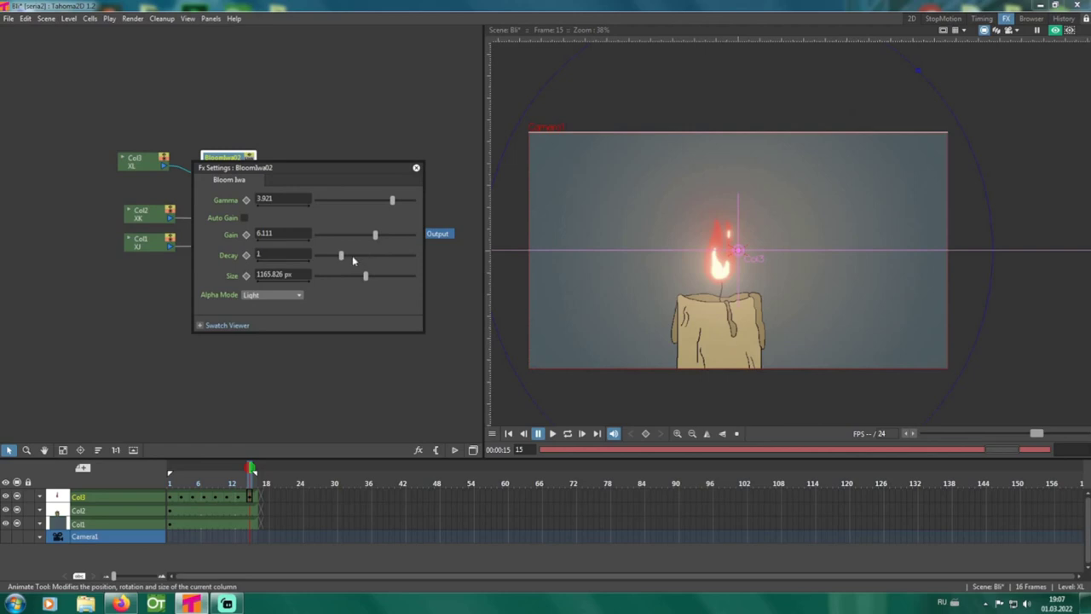
left_click(415, 169)
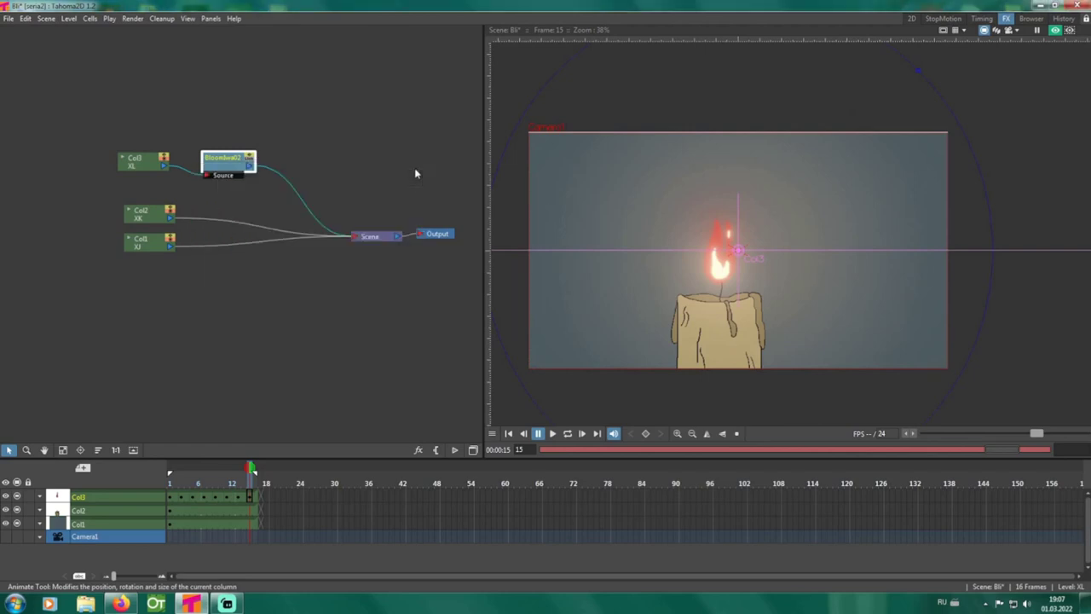
Step: Regenerate the rendered preview of the scene
right_click(228, 168)
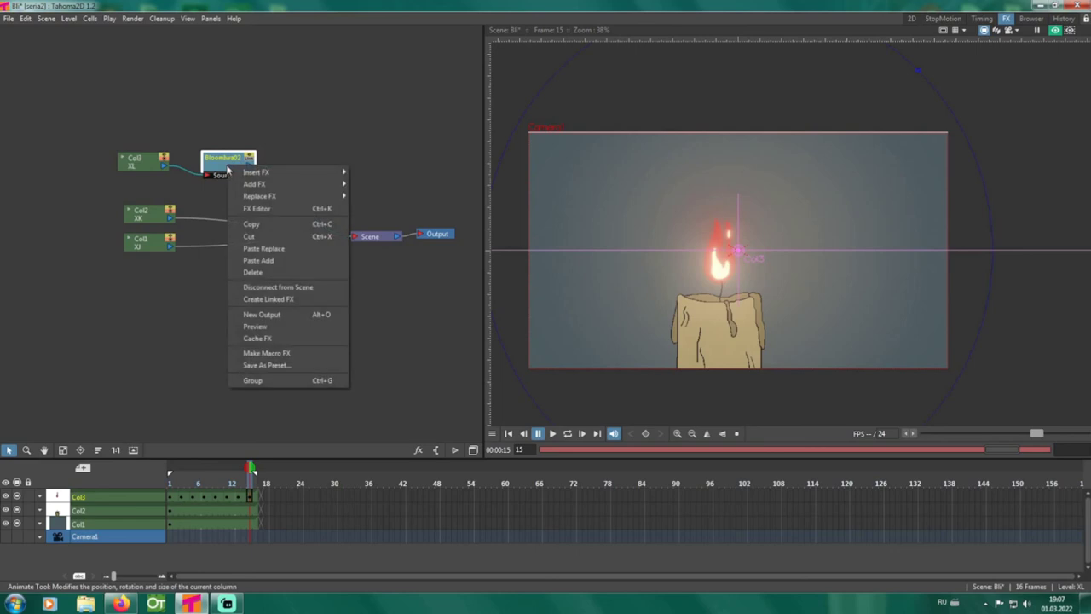
right_click(528, 188)
right_click(529, 185)
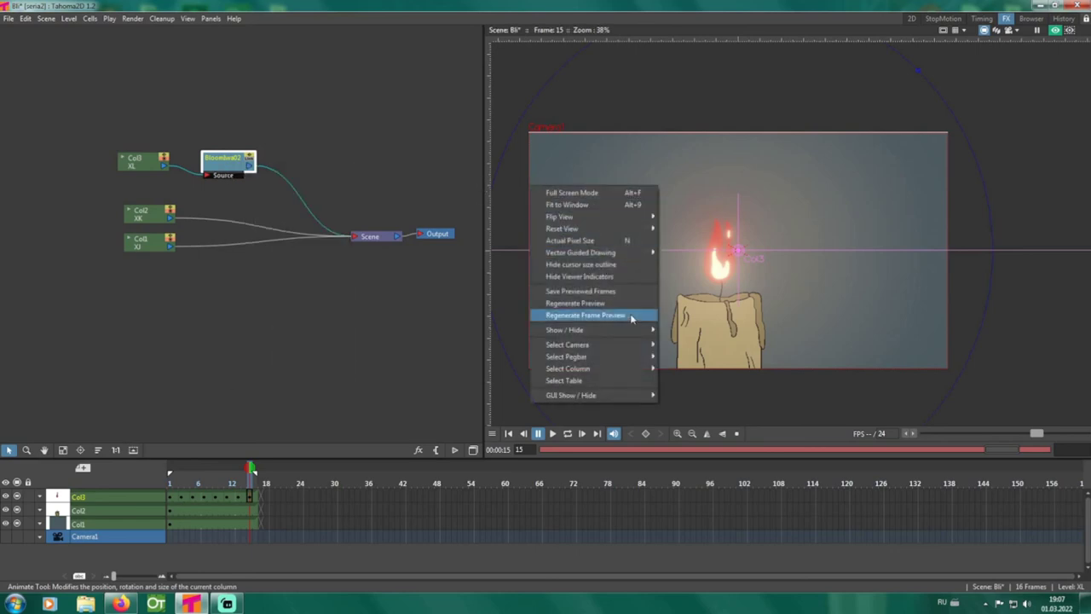
left_click(591, 304)
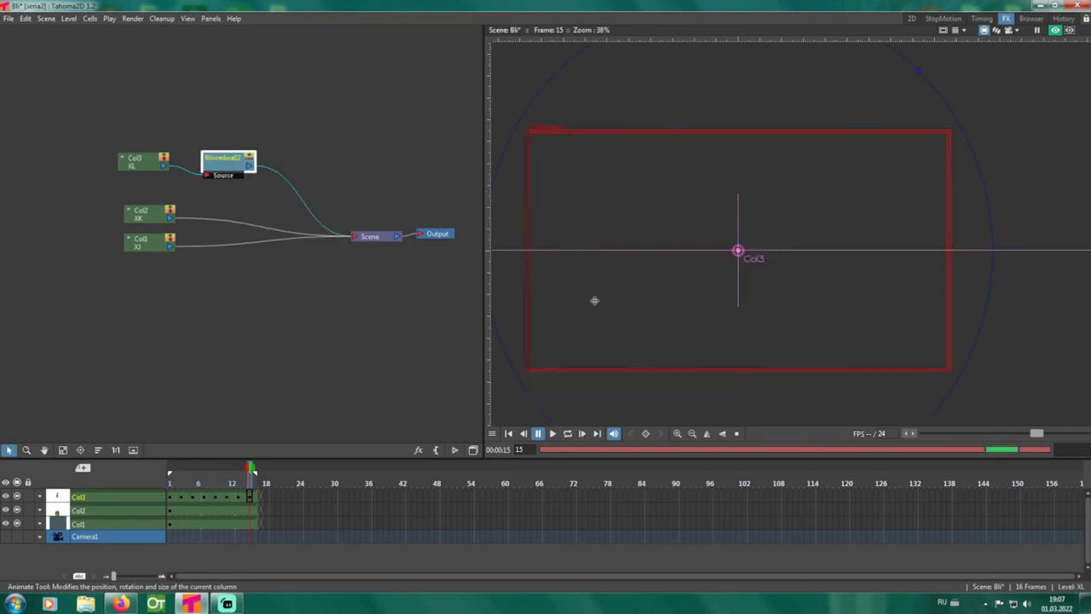
Step: Reopen the bloom effect's settings and set its size to 1014.984 px, gamma to 3.279 and gain to 5.58
double_click(231, 174)
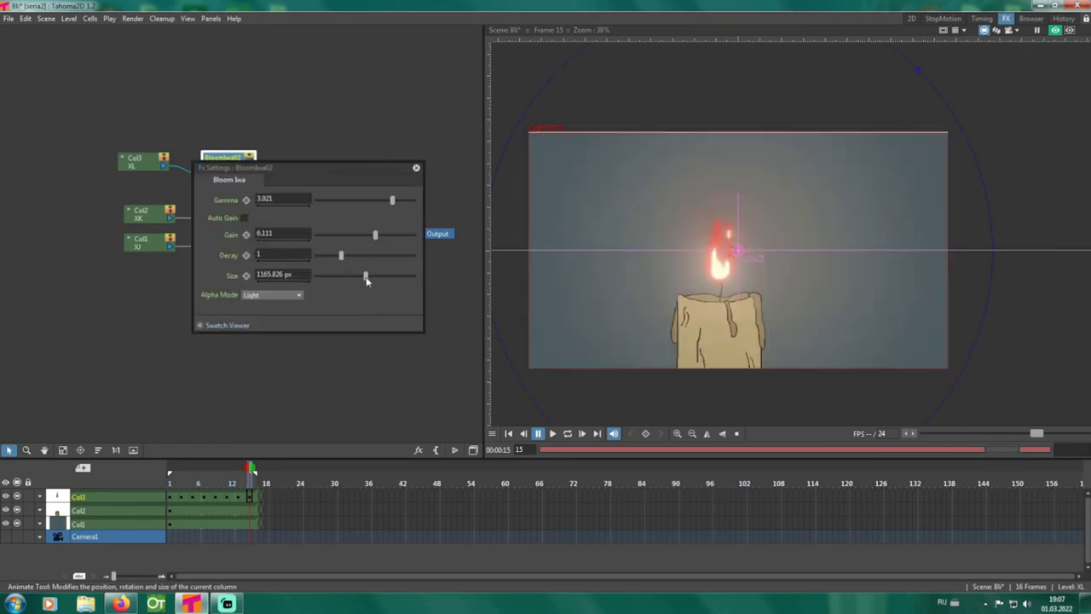
left_click_drag(367, 282, 358, 281)
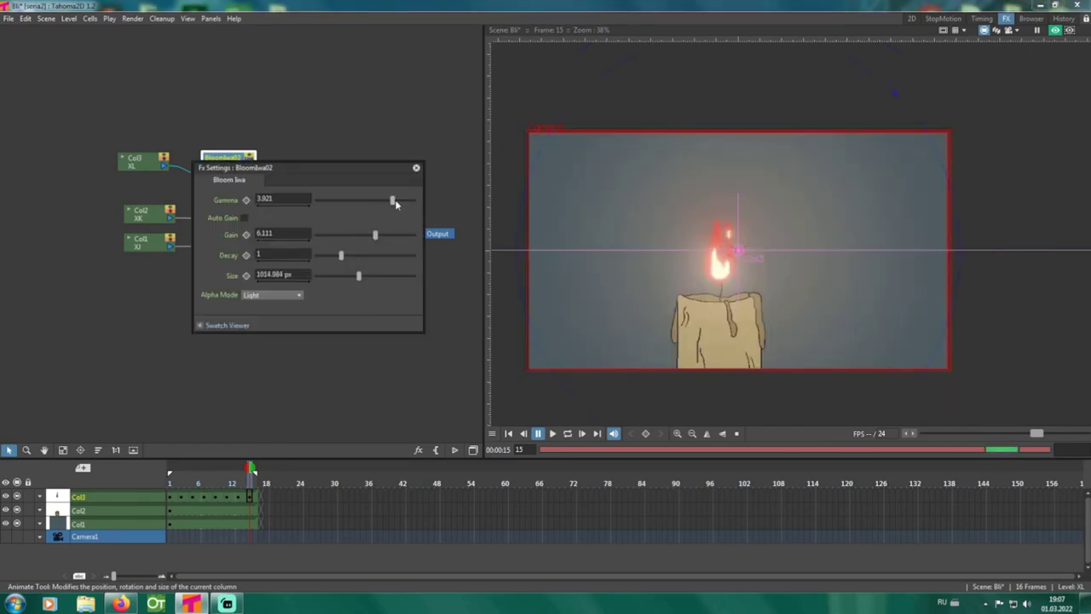
left_click_drag(392, 201, 370, 235)
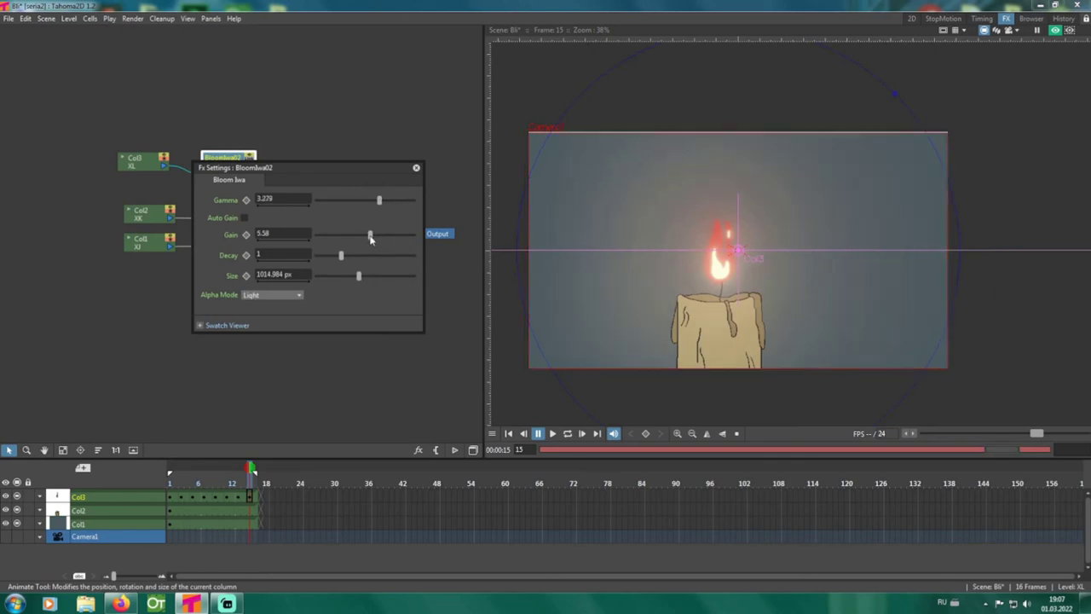
scroll(564, 228, "down", 1)
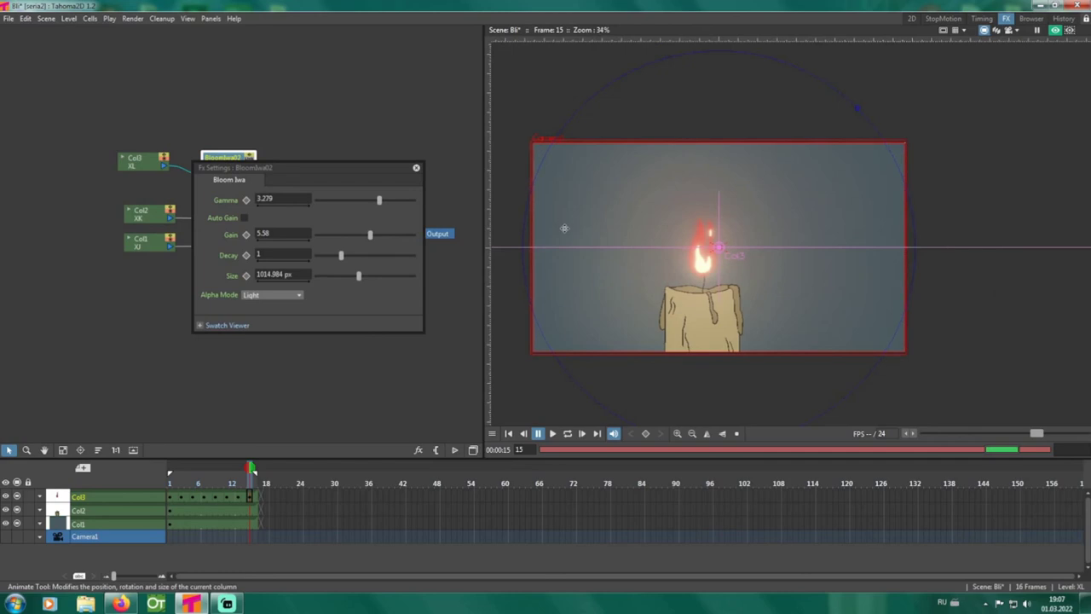
scroll(727, 269, "up", 2)
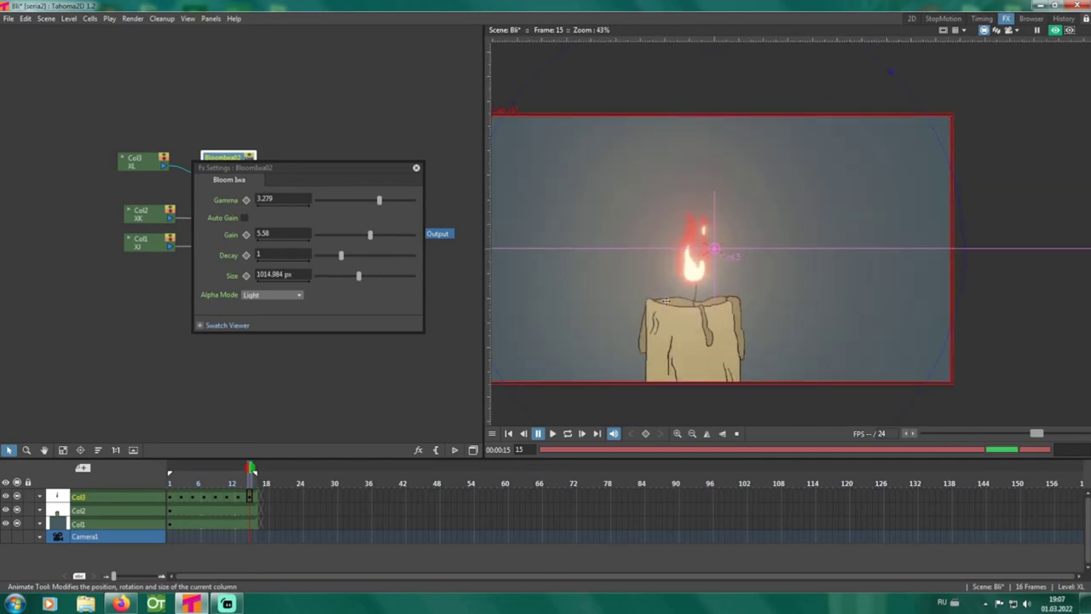
Step: Try a bloom decay of 2, return it to 1, set gain to 4.814 and gamma to 2.404, and close the settings
left_click_drag(341, 255, 365, 255)
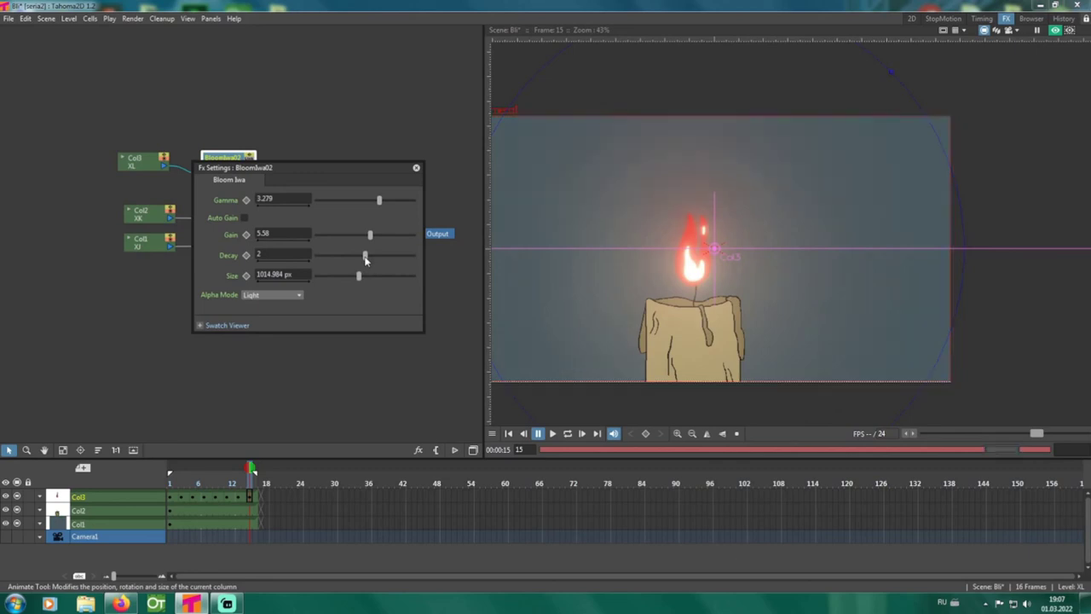
left_click(354, 257)
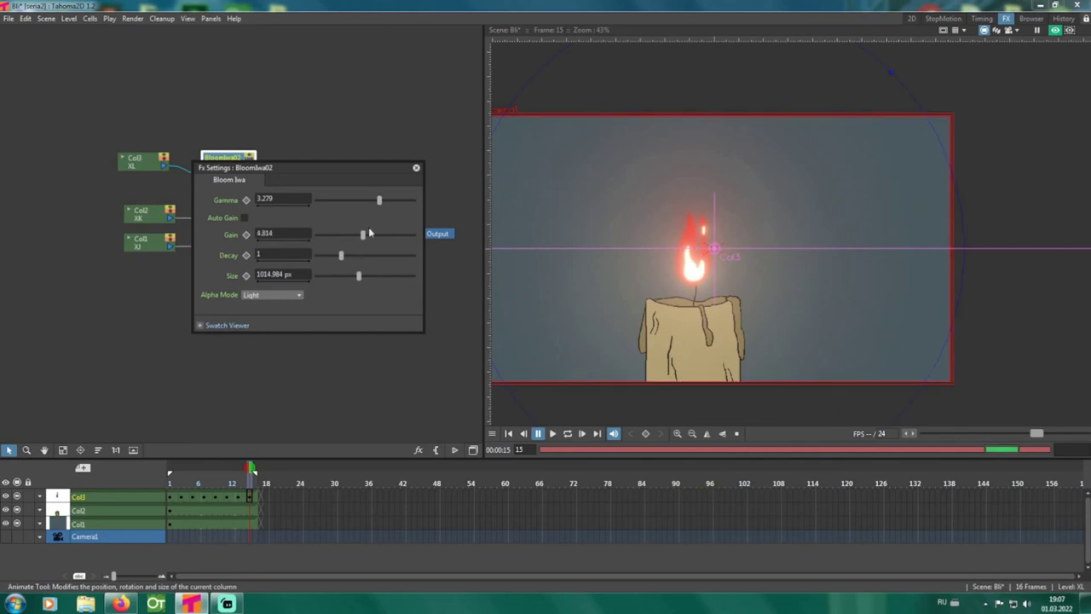
left_click_drag(379, 202, 362, 203)
scroll(683, 291, "down", 1)
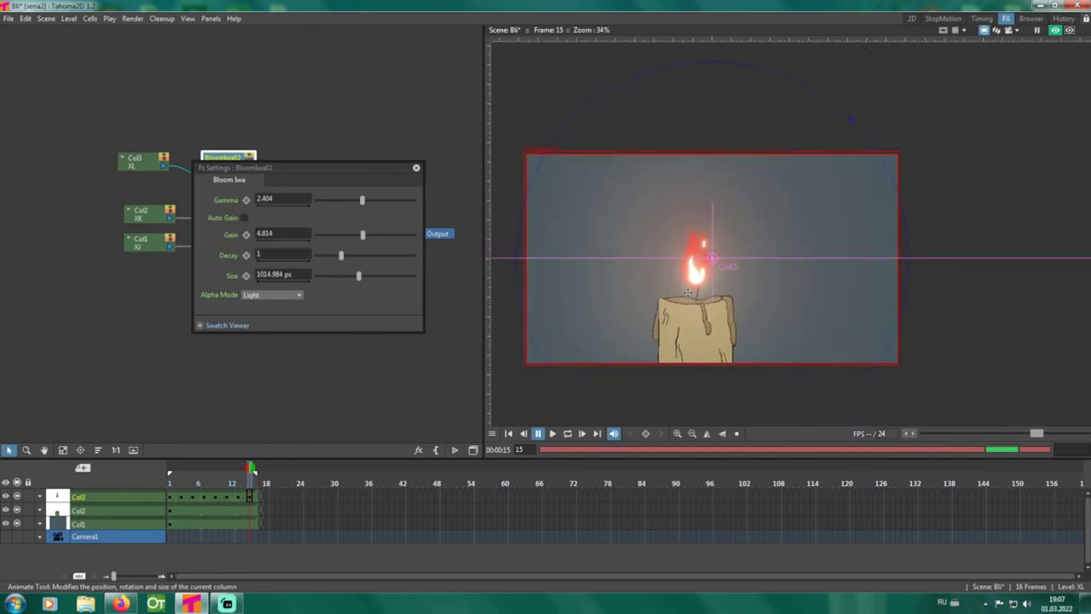
left_click(416, 167)
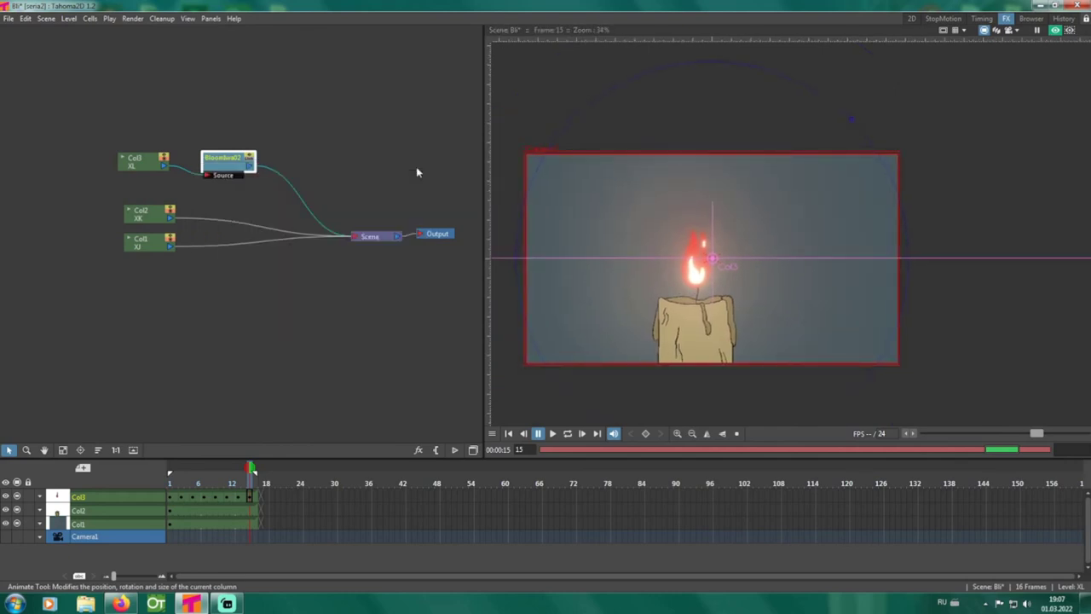
Step: Insert a Transparency layer-blending effect after the bloom effect on the flame column
scroll(597, 243, "up", 1)
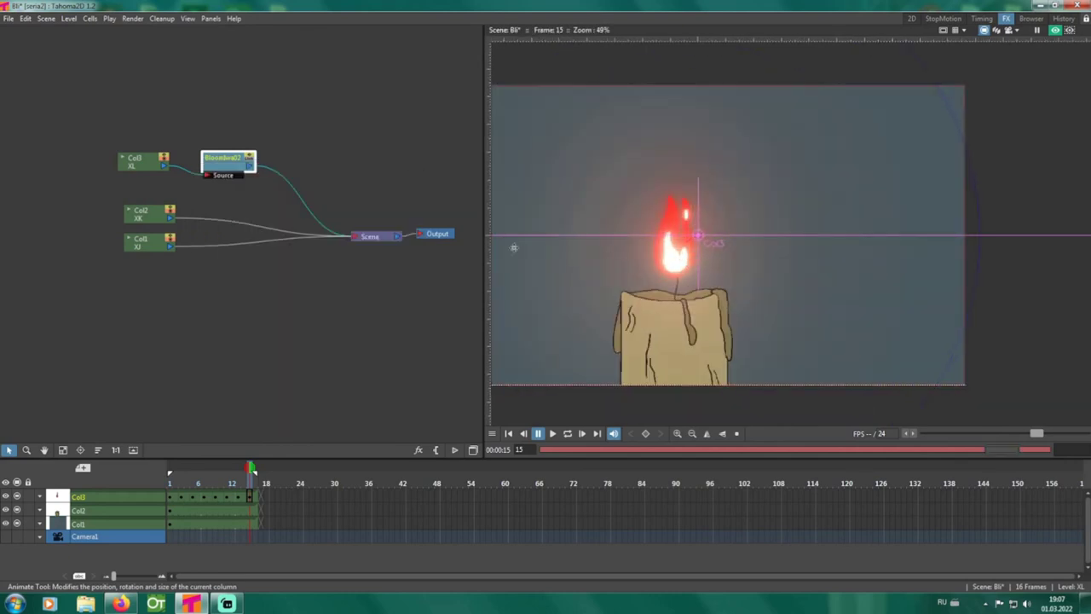
right_click(229, 169)
mouse_move(256, 173)
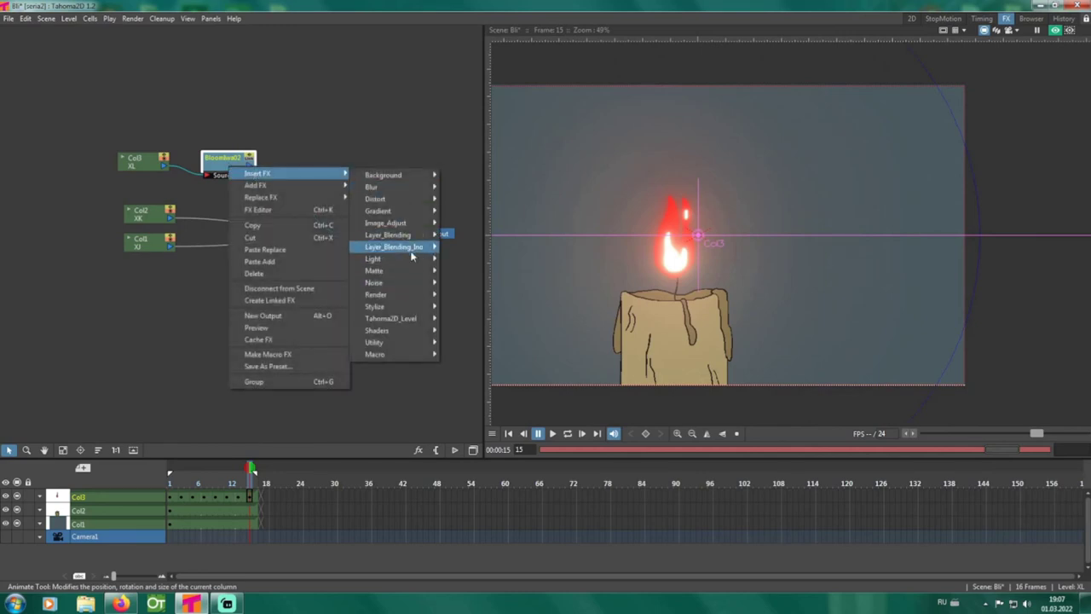
mouse_move(409, 234)
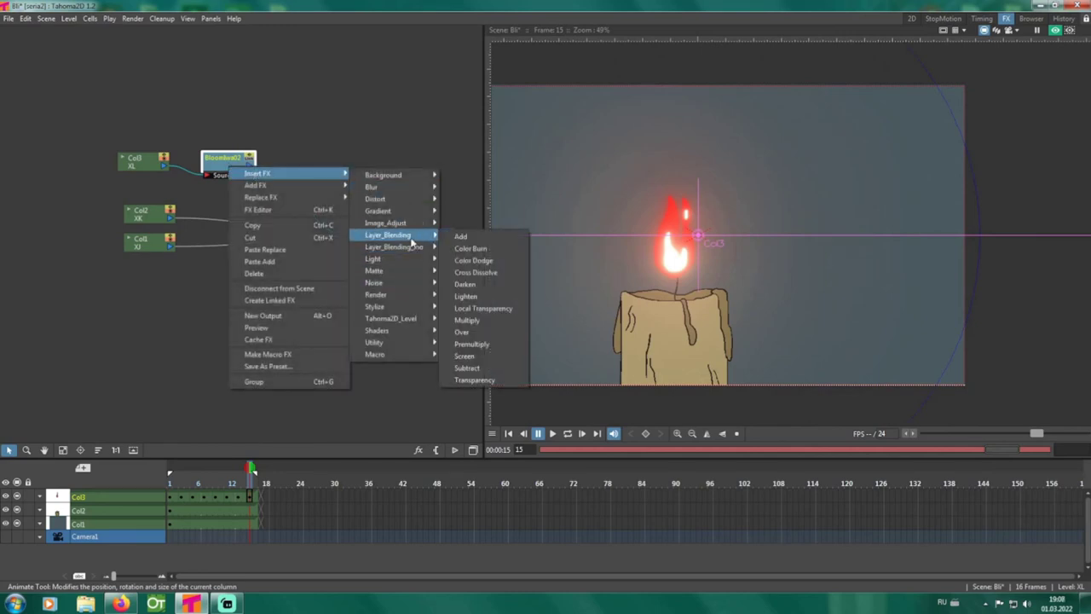
left_click(485, 380)
Step: Open the Transparency effect's settings and set its intensity to 20
left_click(306, 174)
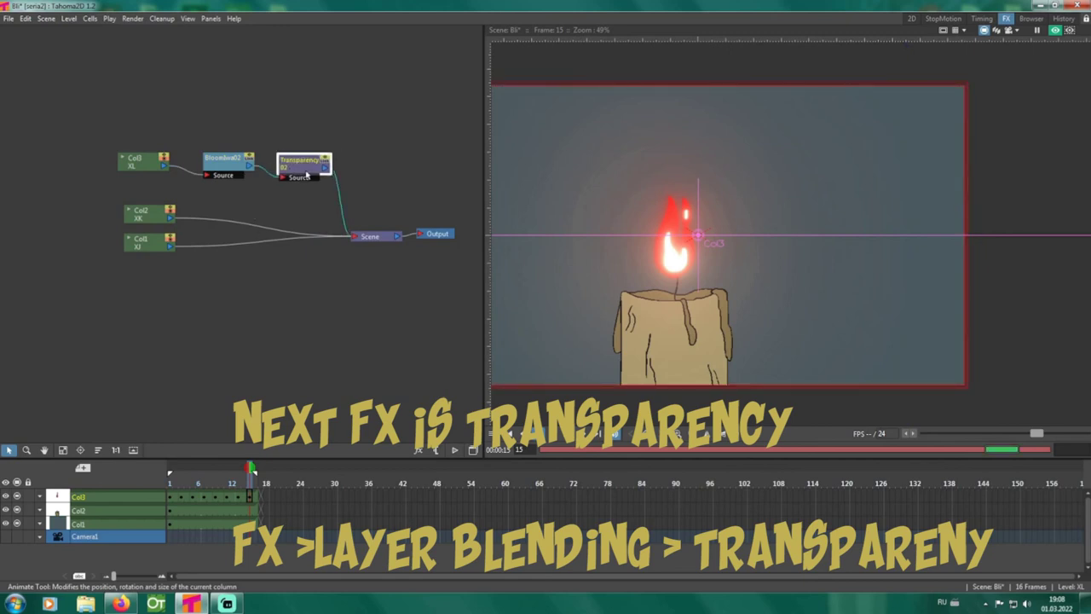
double_click(305, 174)
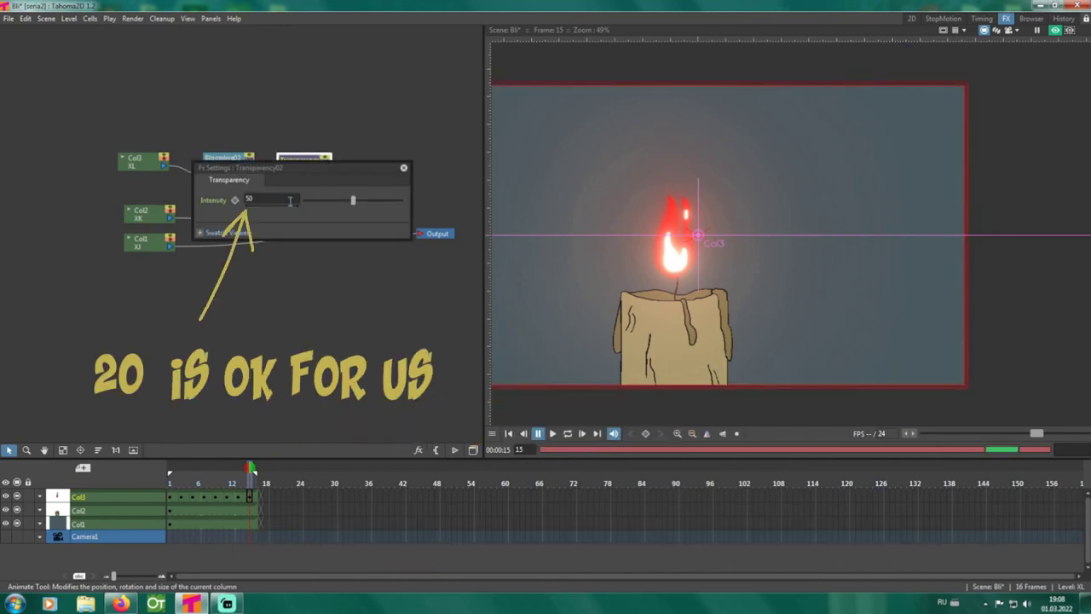
left_click(290, 201)
type("20")
key("Return")
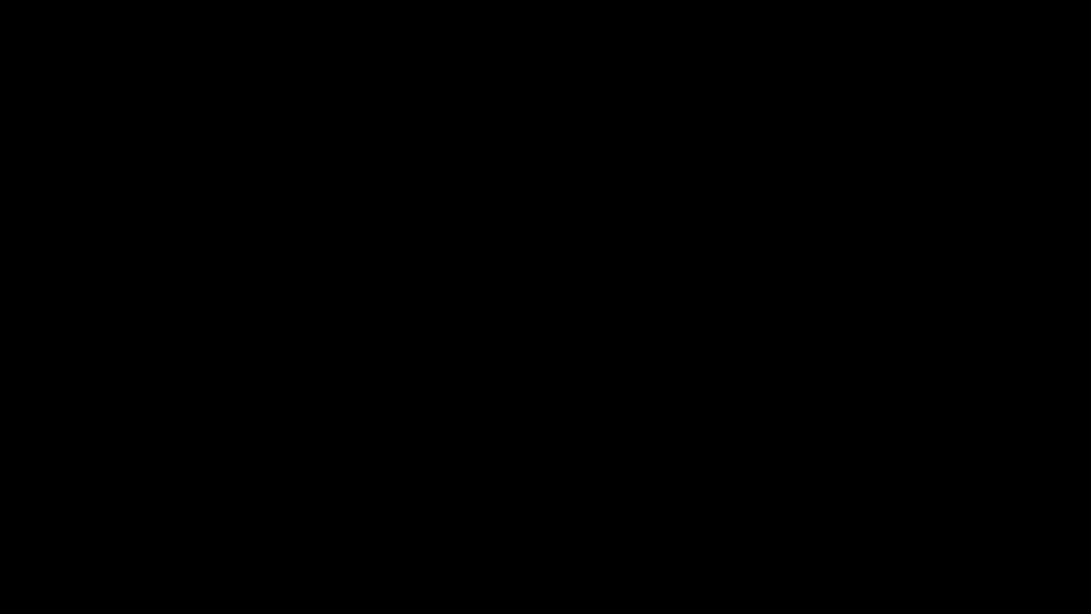